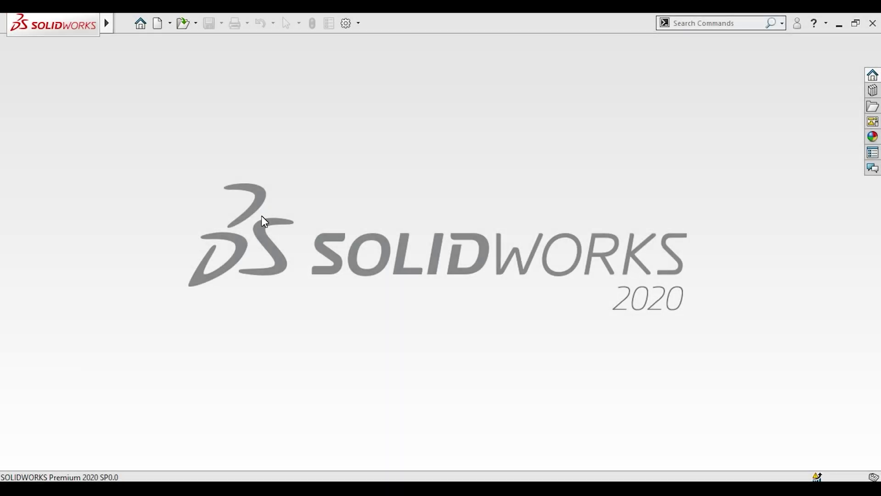
- Start a new part and draw a horizontal line across the origin on the Front Plane
{"action": "left_click", "coordinate": [262, 215]}
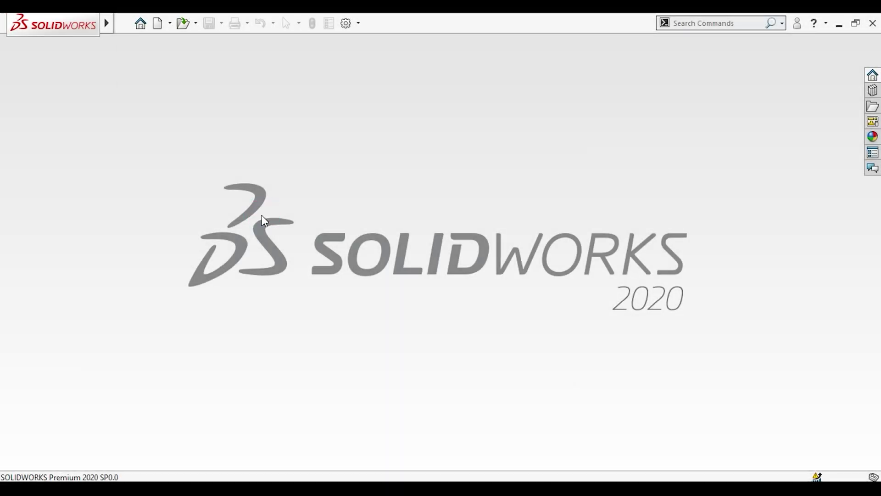
{"action": "key", "text": "ctrl+n"}
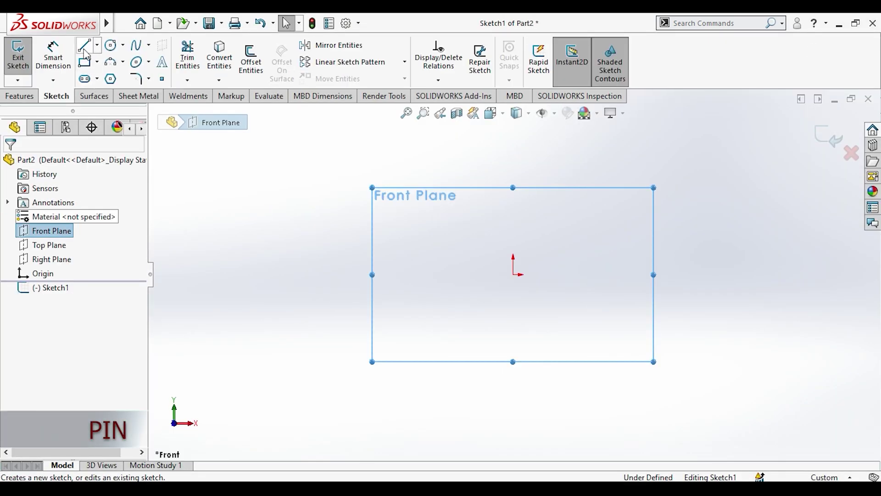
{"action": "left_click", "coordinate": [84, 45]}
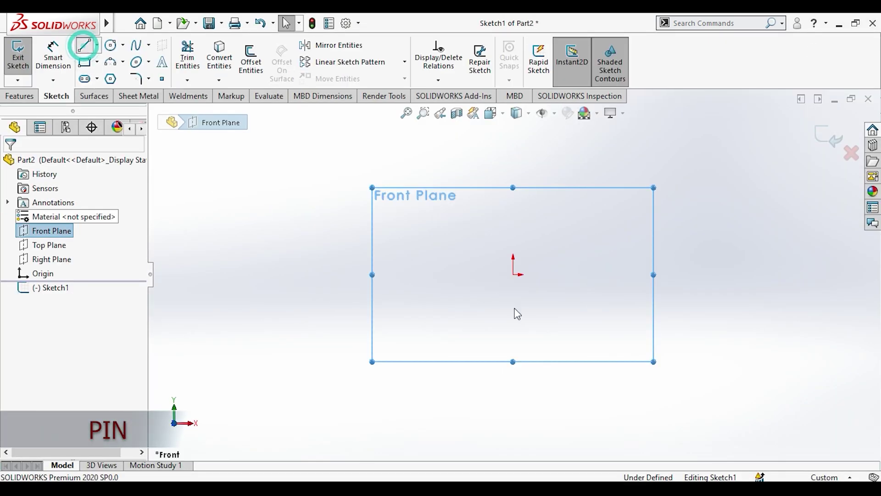
{"action": "left_click", "coordinate": [393, 300]}
{"action": "left_click", "coordinate": [600, 300]}
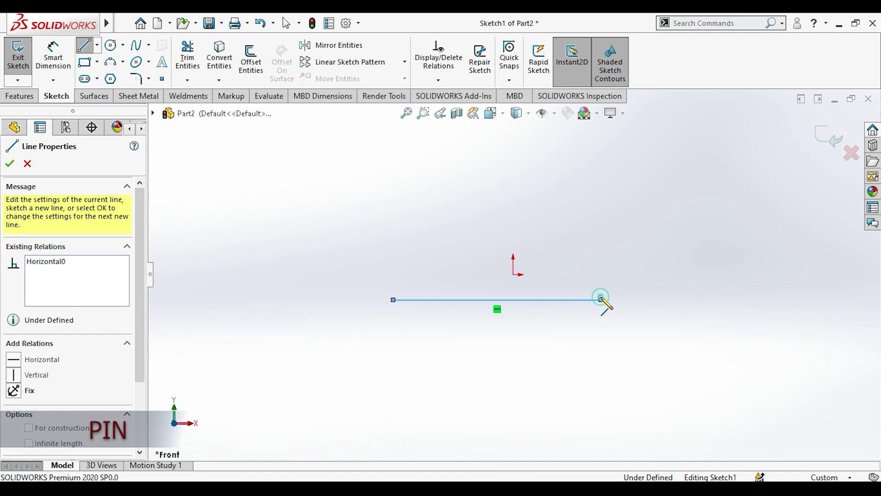
{"action": "key", "text": "Escape"}
- Centre the line on the origin with a Midpoint relation
{"action": "left_click", "coordinate": [565, 299]}
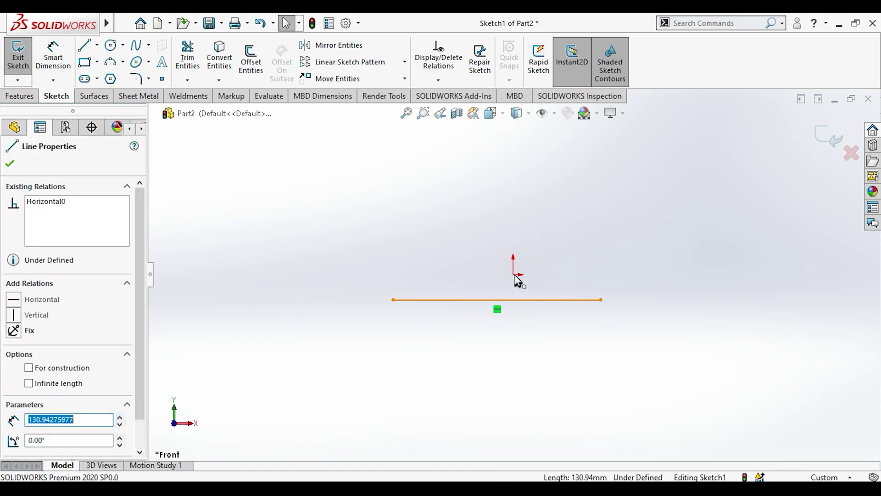
{"action": "left_click", "coordinate": [518, 280]}
{"action": "left_click", "coordinate": [516, 301]}
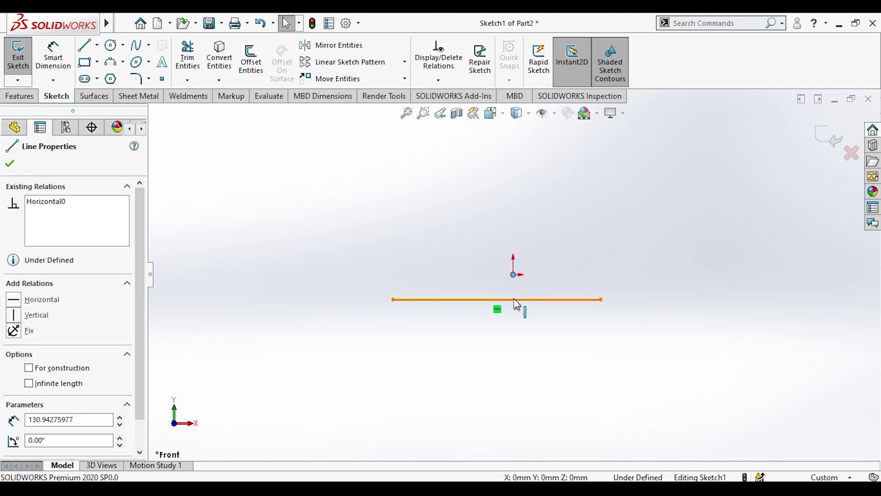
{"action": "left_click", "coordinate": [513, 274], "text": "ctrl"}
{"action": "left_click", "coordinate": [575, 250]}
{"action": "left_click", "coordinate": [561, 352]}
- Dimension the line's length to 140 mm
{"action": "left_click", "coordinate": [52, 56]}
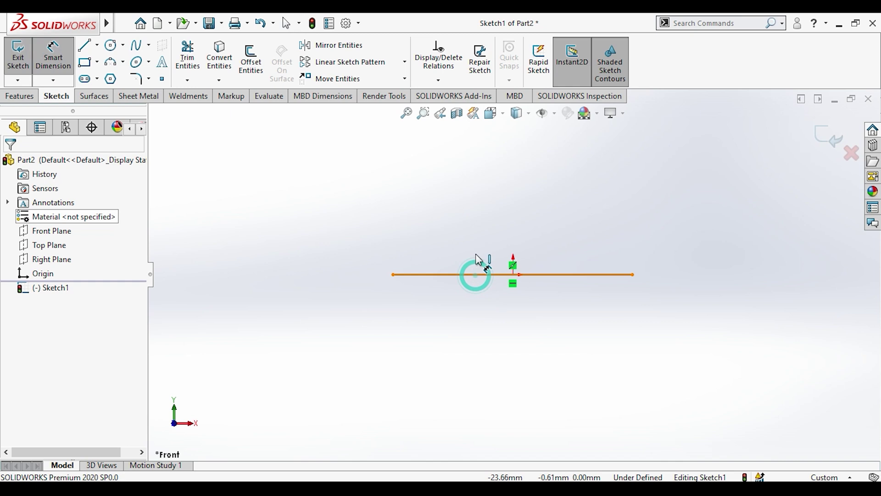
{"action": "left_click", "coordinate": [477, 261]}
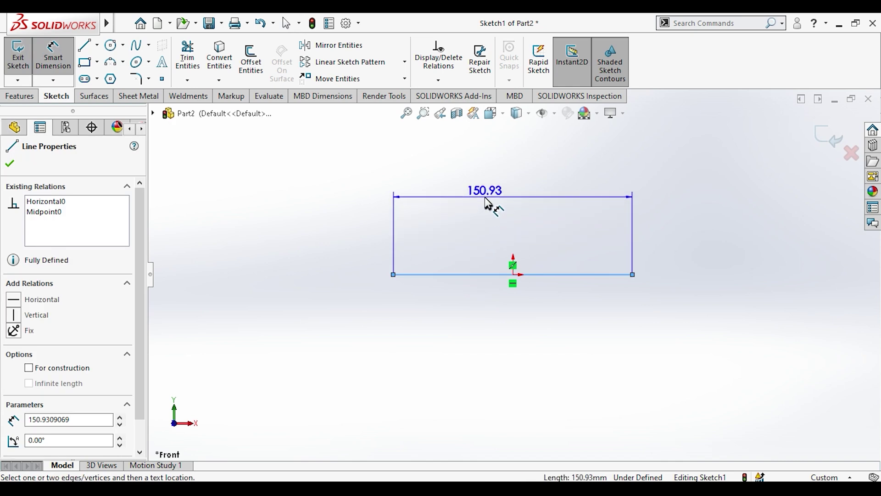
{"action": "left_click", "coordinate": [484, 197]}
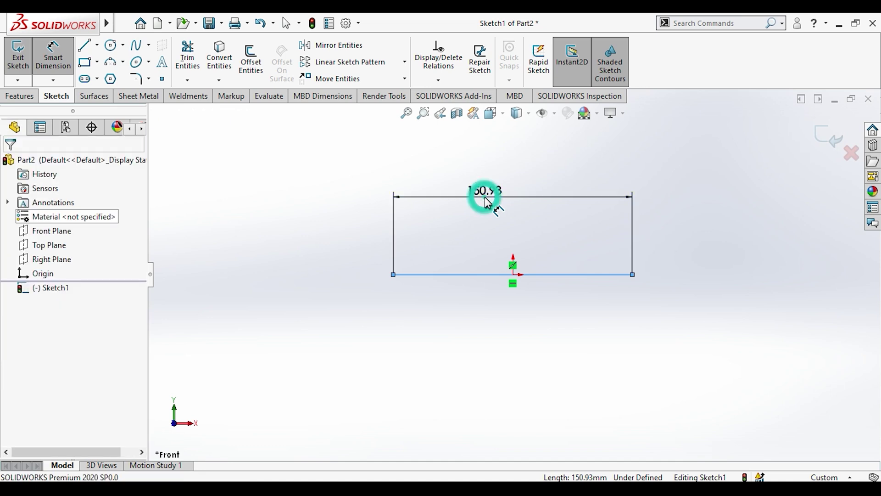
{"action": "double_click", "coordinate": [484, 197]}
{"action": "type", "text": "140"}
{"action": "key", "text": "Return"}
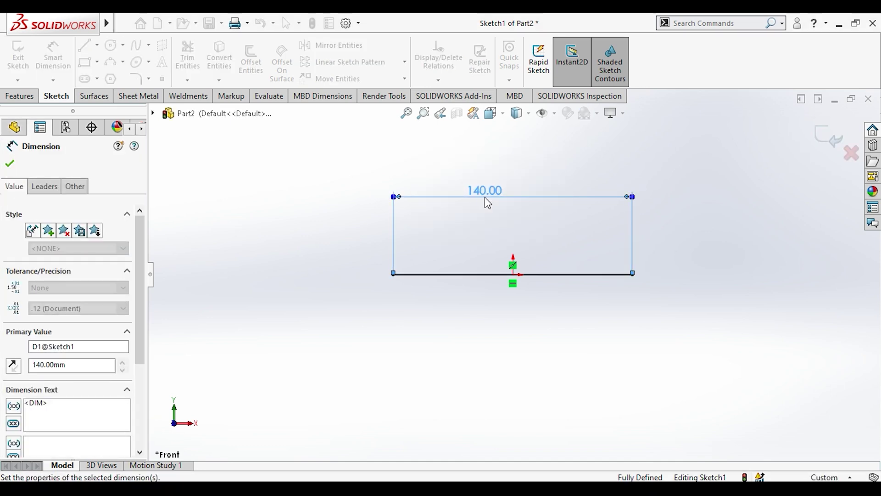
{"action": "key", "text": "Escape"}
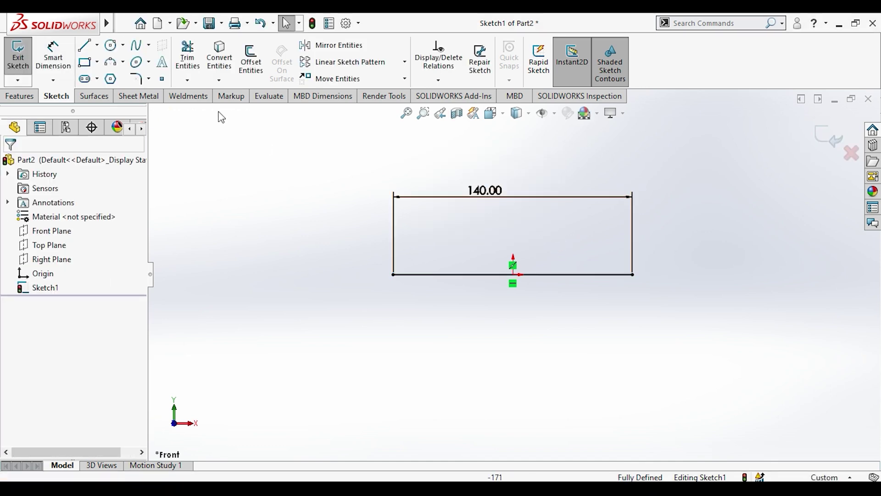
- Draw a second horizontal line just above the first one
{"action": "left_click", "coordinate": [89, 50]}
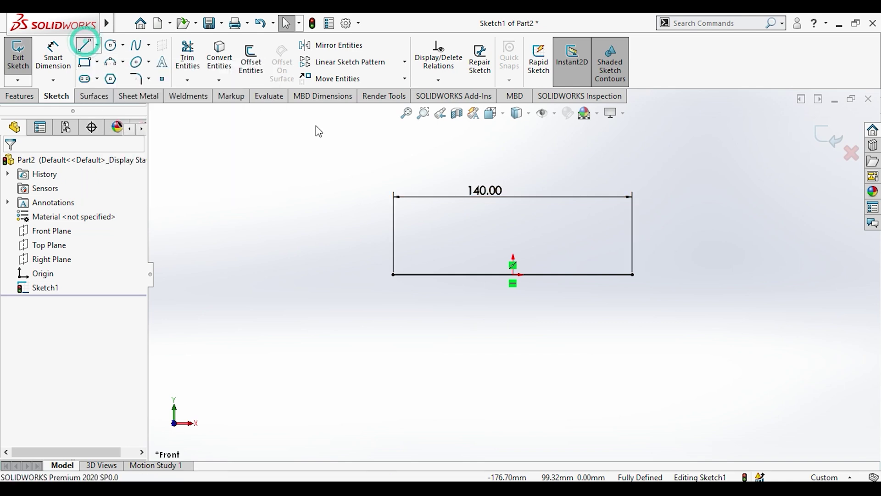
{"action": "left_click", "coordinate": [699, 280]}
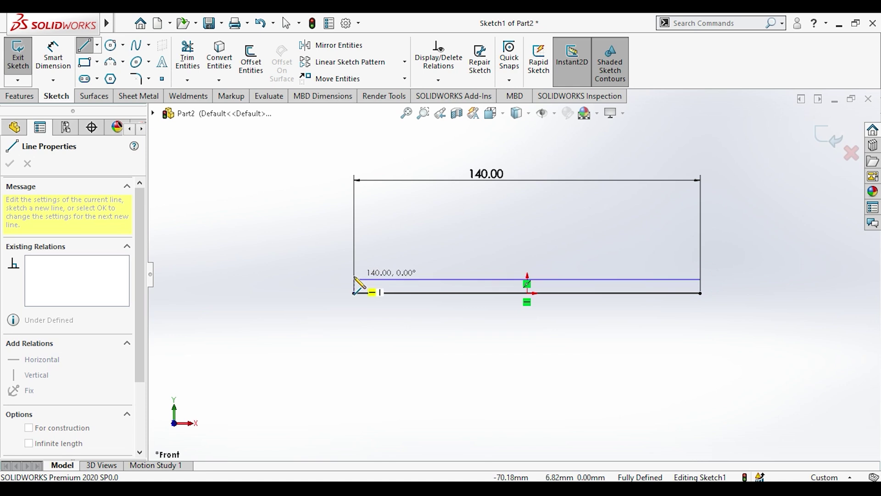
{"action": "left_click", "coordinate": [363, 280]}
{"action": "key", "text": "Escape"}
{"action": "scroll", "coordinate": [527, 284], "scroll_direction": "down", "scroll_amount": 1}
{"action": "scroll", "coordinate": [527, 284], "scroll_direction": "down", "scroll_amount": 1}
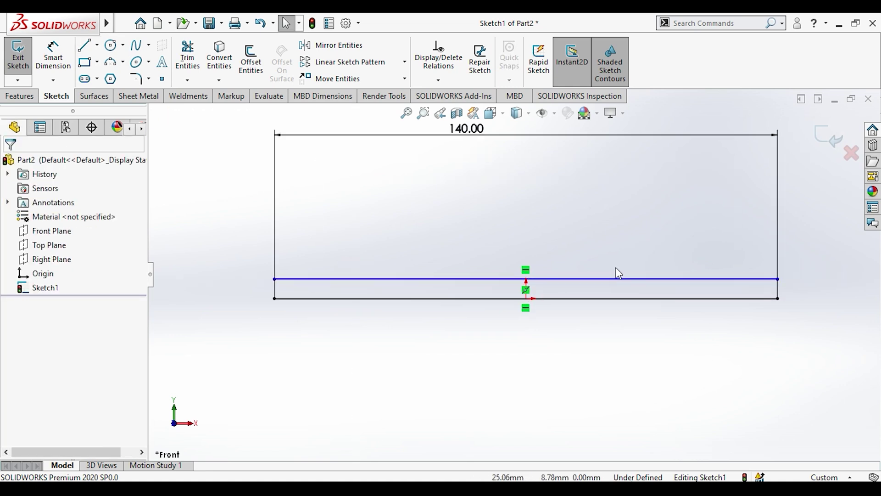
{"action": "left_click", "coordinate": [97, 45]}
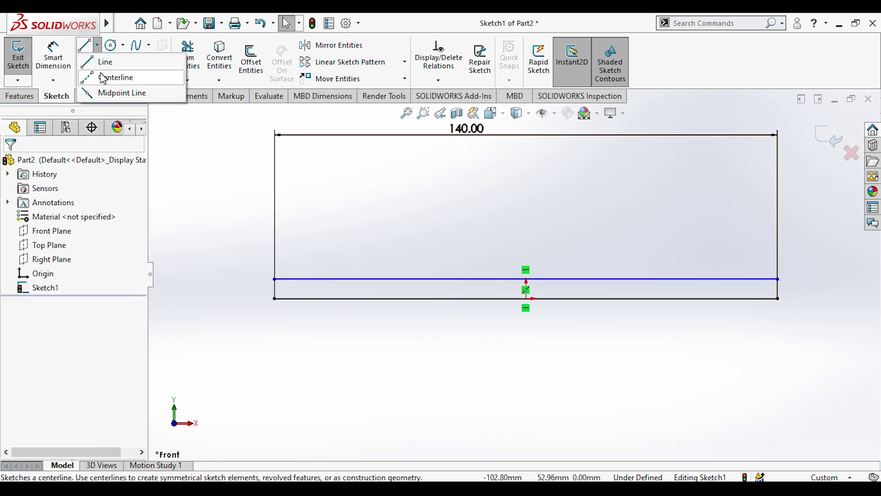
- Make the two lines parallel and equal, with their right endpoints vertically aligned
{"action": "left_click", "coordinate": [370, 299]}
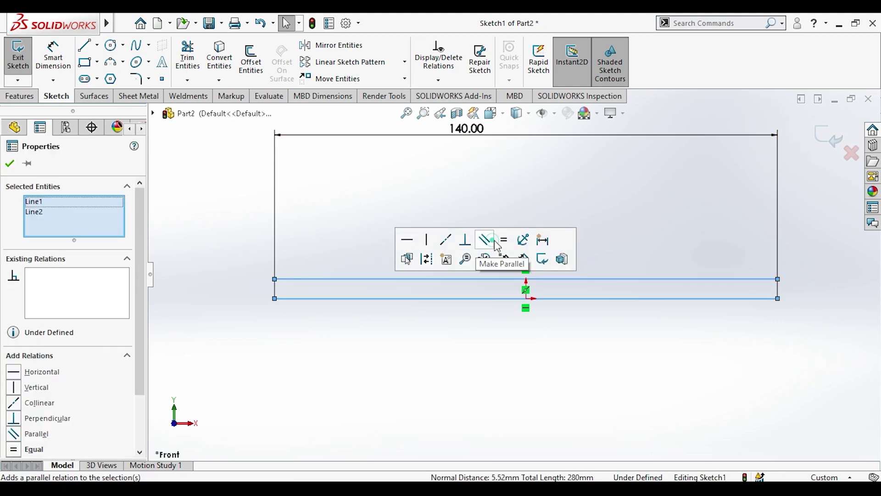
{"action": "left_click", "coordinate": [495, 240]}
{"action": "left_click", "coordinate": [511, 186]}
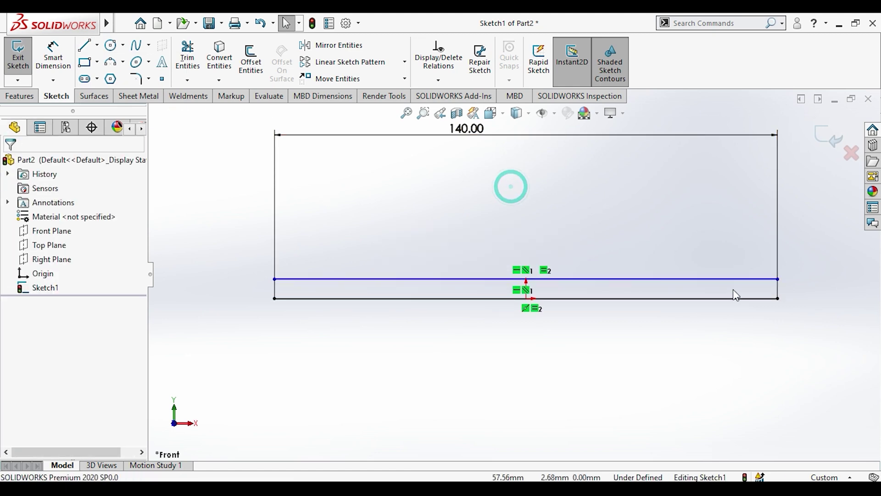
{"action": "left_click", "coordinate": [778, 279]}
{"action": "left_click", "coordinate": [778, 298], "text": "ctrl"}
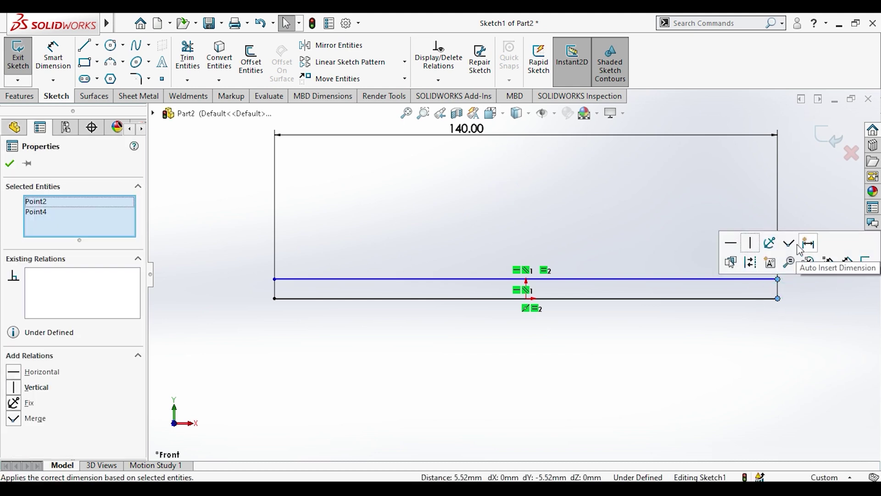
{"action": "left_click", "coordinate": [751, 243]}
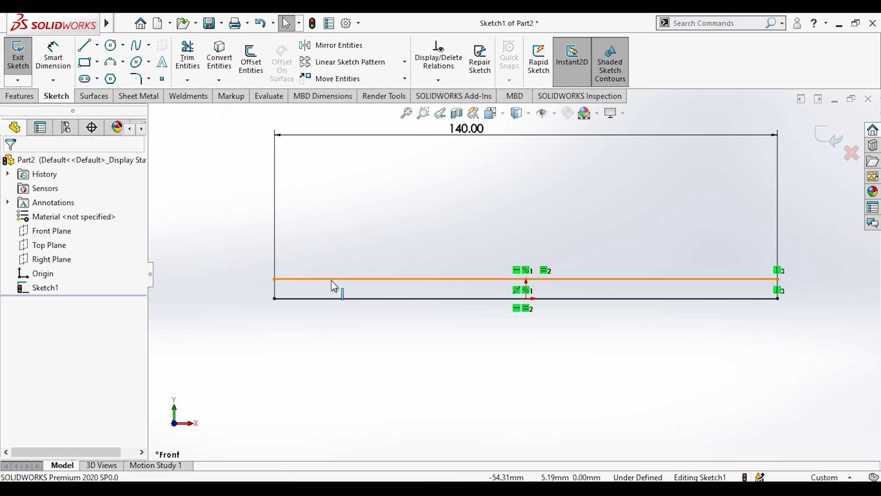
- Dimension the gap between the two lines to 1.85 mm
{"action": "key", "text": "d"}
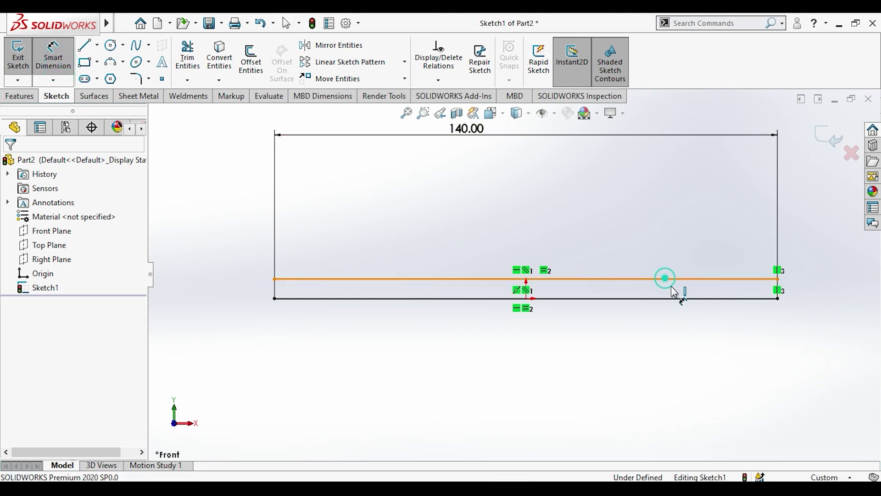
{"action": "left_click", "coordinate": [674, 288]}
{"action": "key", "text": "z"}
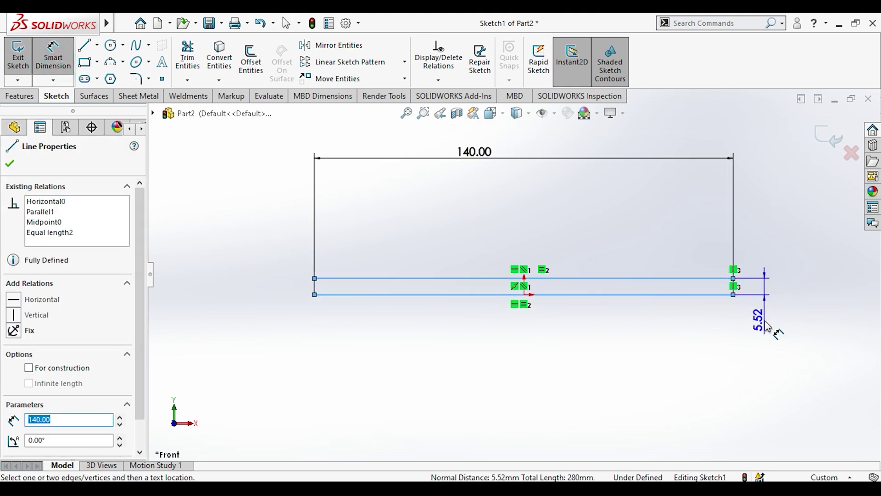
{"action": "left_click", "coordinate": [766, 325]}
{"action": "type", "text": "3.7"}
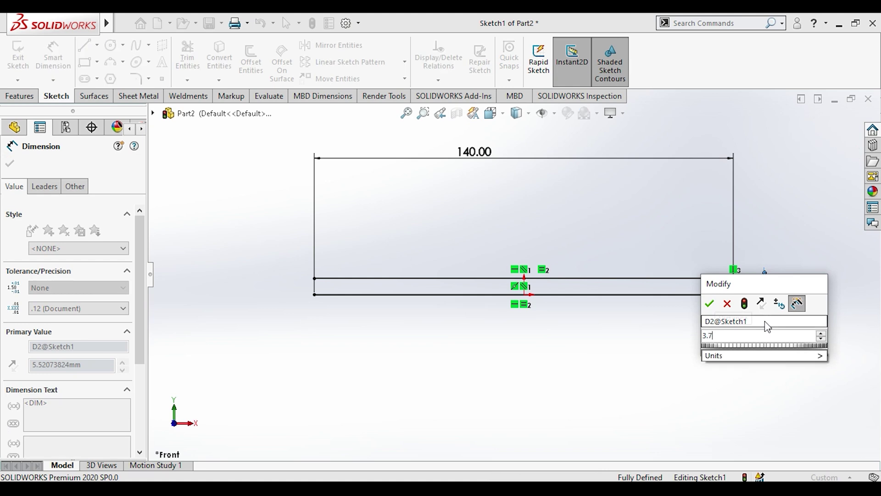
{"action": "key", "text": "BackSpace"}
{"action": "key", "text": "BackSpace"}
{"action": "key", "text": "BackSpace"}
{"action": "type", "text": "1.85"}
{"action": "key", "text": "Return"}
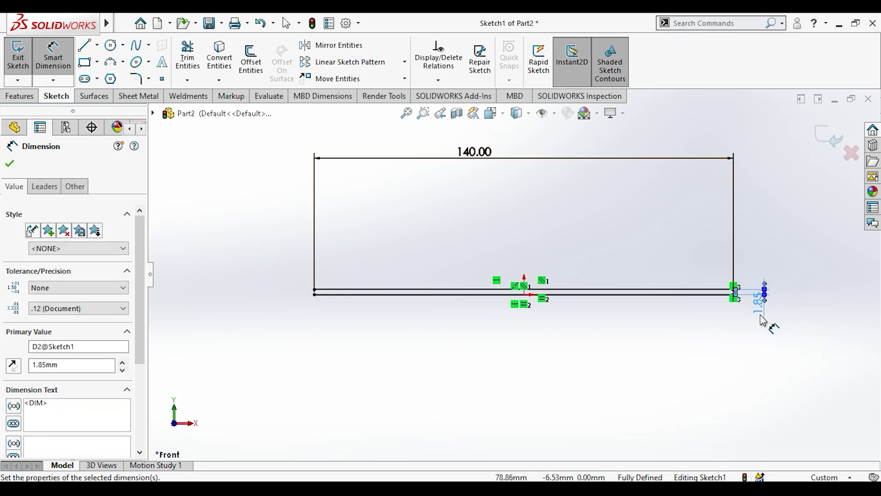
{"action": "scroll", "coordinate": [764, 320], "scroll_direction": "up", "scroll_amount": 3}
{"action": "scroll", "coordinate": [715, 286], "scroll_direction": "up", "scroll_amount": 2}
{"action": "key", "text": "Escape"}
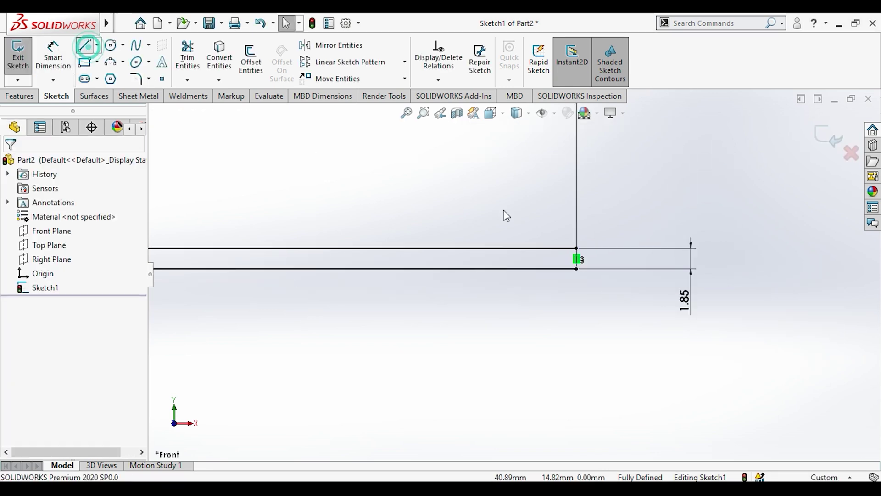
- Draw the small knuckle rectangle outline at the lines' right end
{"action": "left_click", "coordinate": [576, 248]}
{"action": "left_click", "coordinate": [576, 213]}
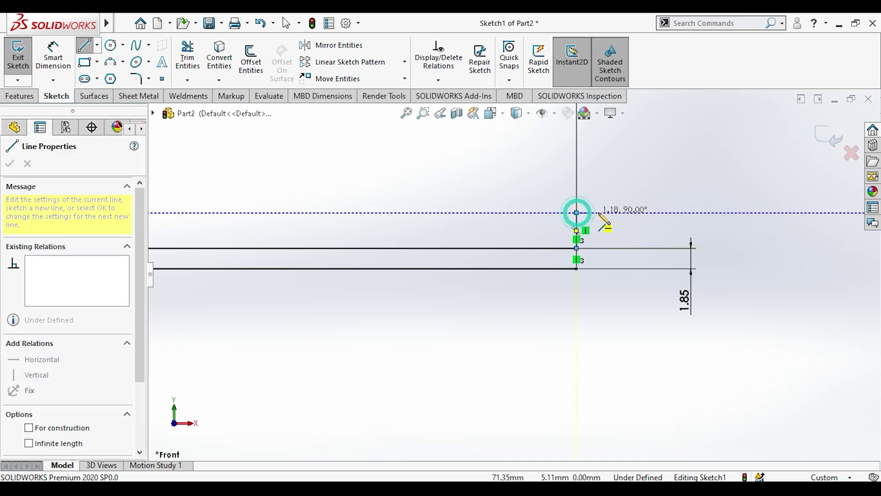
{"action": "left_click", "coordinate": [605, 213]}
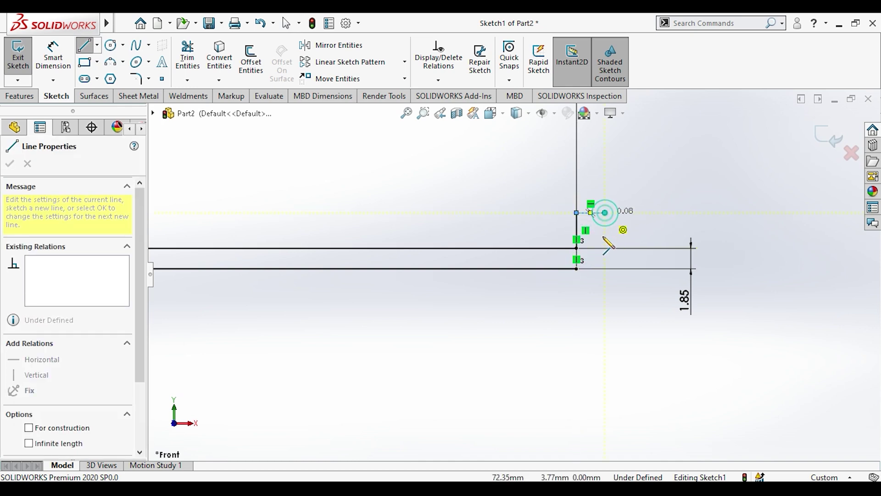
{"action": "left_click", "coordinate": [605, 268]}
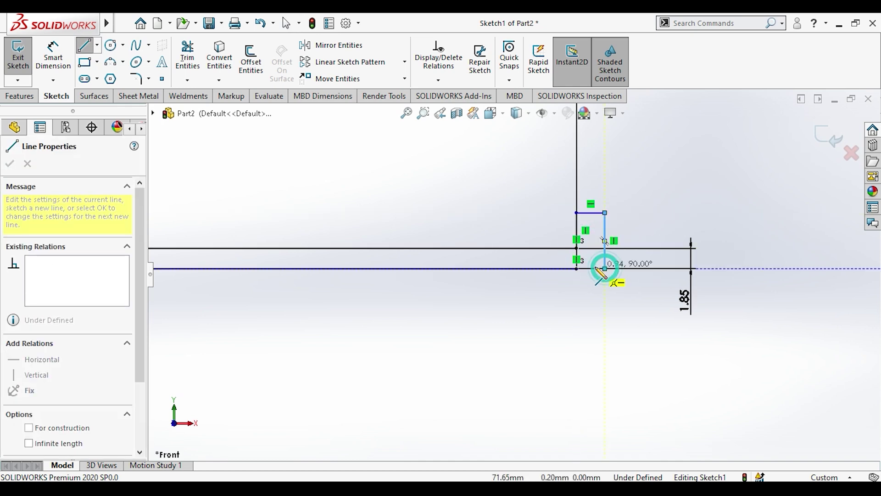
{"action": "left_click", "coordinate": [577, 268]}
{"action": "key", "text": "Escape"}
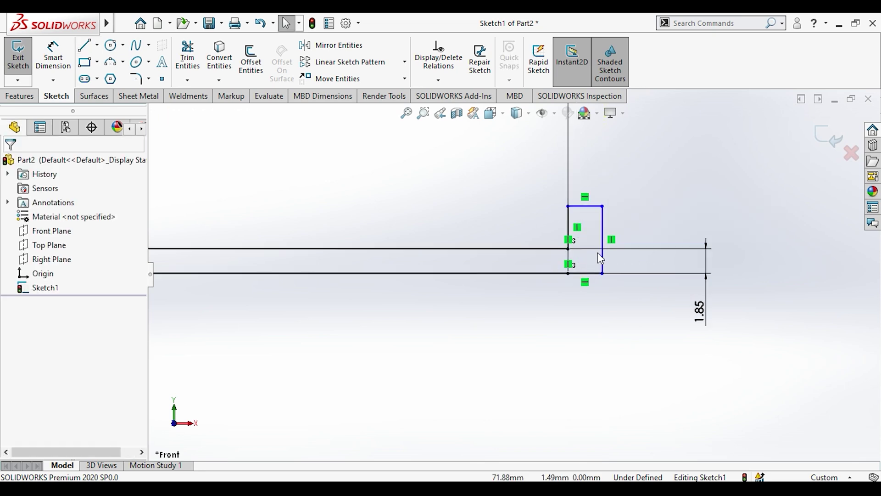
{"action": "scroll", "coordinate": [599, 255], "scroll_direction": "down", "scroll_amount": 2}
- Dimension the knuckle rectangle 4 mm tall and 2 mm wide
{"action": "left_click", "coordinate": [53, 57]}
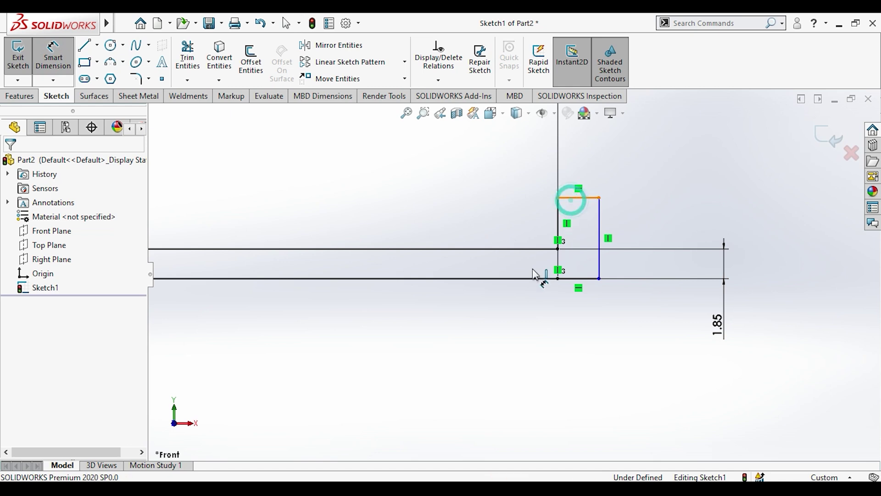
{"action": "left_click", "coordinate": [534, 276]}
{"action": "left_click", "coordinate": [765, 240]}
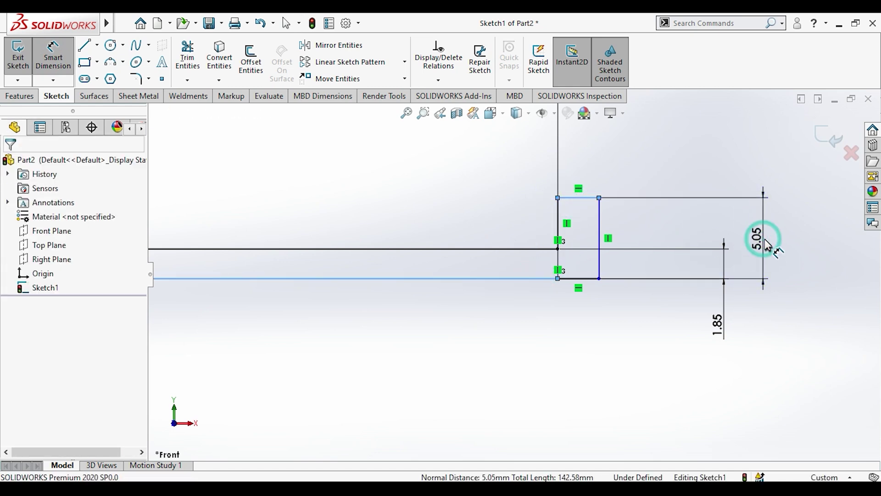
{"action": "type", "text": "4"}
{"action": "key", "text": "Return"}
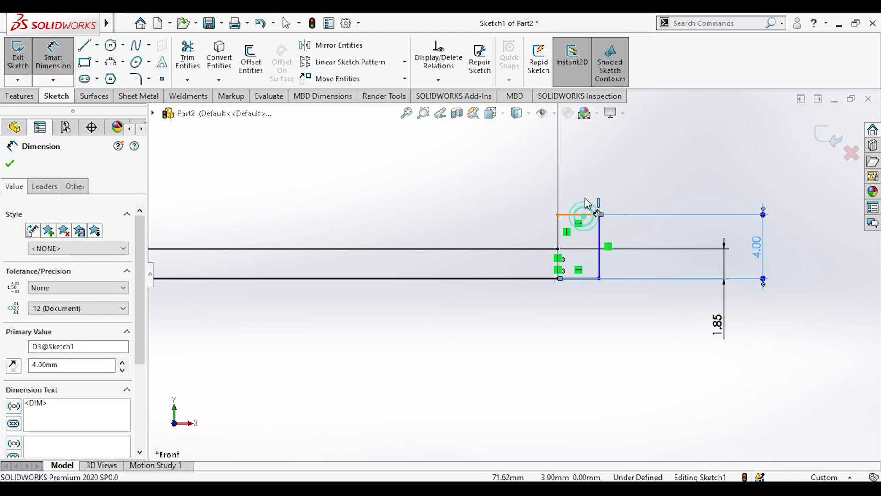
{"action": "left_click", "coordinate": [592, 215]}
{"action": "left_click", "coordinate": [582, 180]}
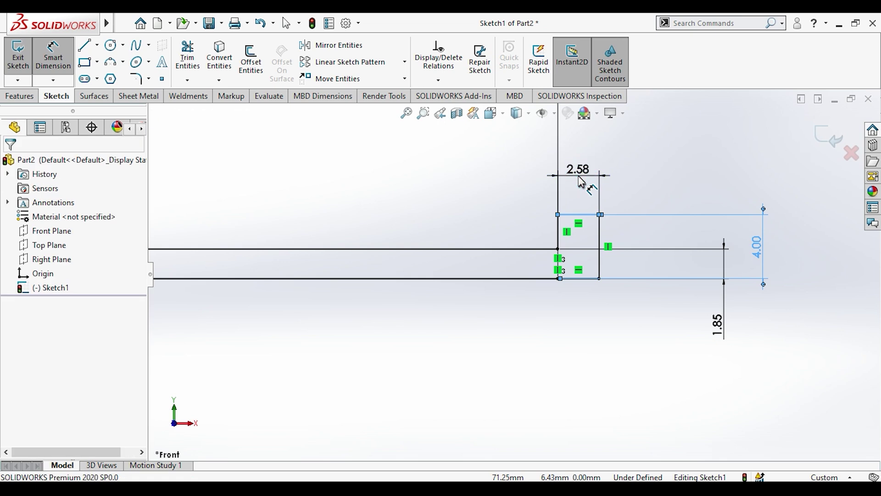
{"action": "type", "text": "2"}
{"action": "key", "text": "Return"}
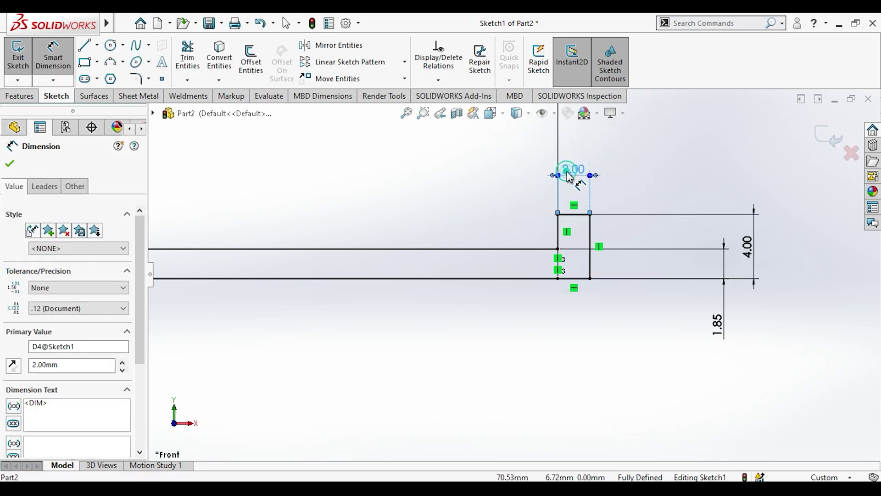
- Recheck the 2.00 width dimension and exit Smart Dimension
{"action": "double_click", "coordinate": [570, 176]}
{"action": "key", "text": "Return"}
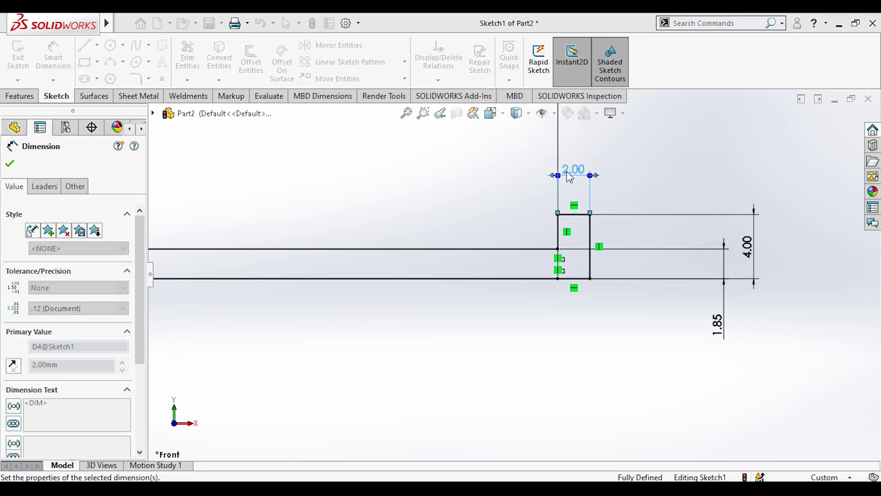
{"action": "type", "text": "1.5"}
{"action": "scroll", "coordinate": [585, 222], "scroll_direction": "up", "scroll_amount": 2}
{"action": "scroll", "coordinate": [404, 250], "scroll_direction": "up", "scroll_amount": 3}
{"action": "left_click", "coordinate": [221, 181]}
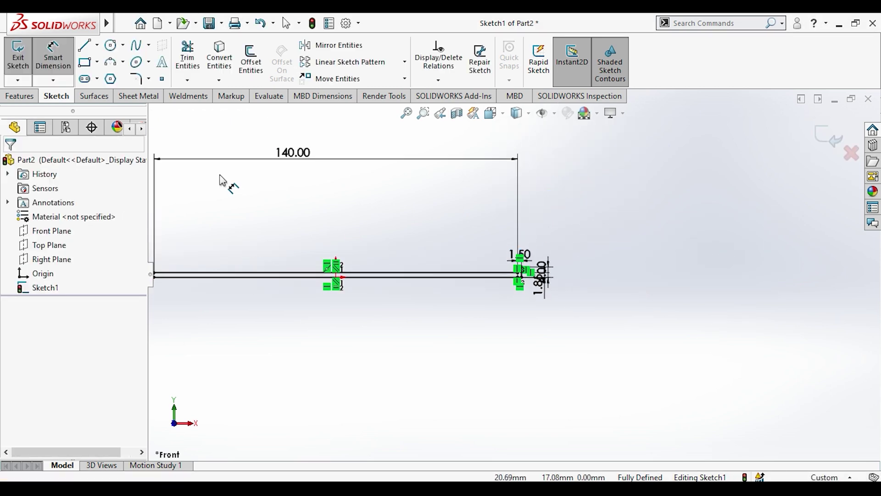
{"action": "key", "text": "Escape"}
{"action": "left_click", "coordinate": [98, 45]}
- Draw a vertical centerline down from the horizontal line
{"action": "left_click", "coordinate": [104, 75]}
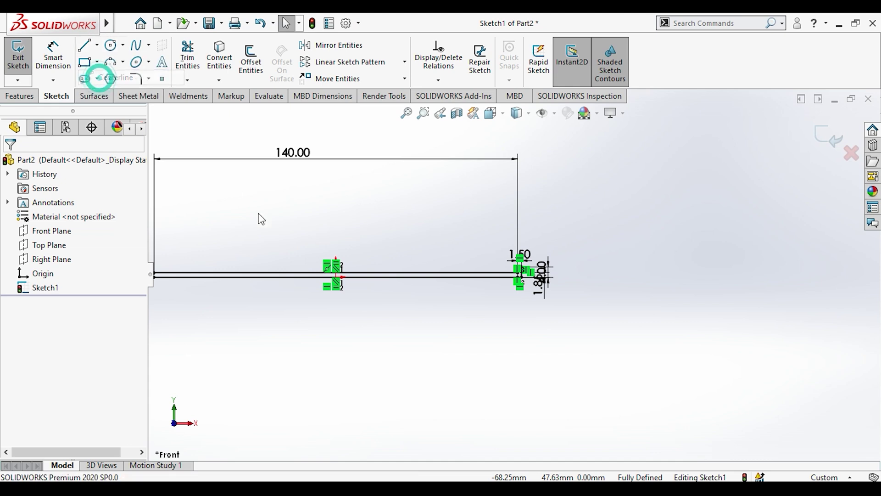
{"action": "scroll", "coordinate": [360, 275], "scroll_direction": "down", "scroll_amount": 2}
{"action": "scroll", "coordinate": [373, 300], "scroll_direction": "down", "scroll_amount": 2}
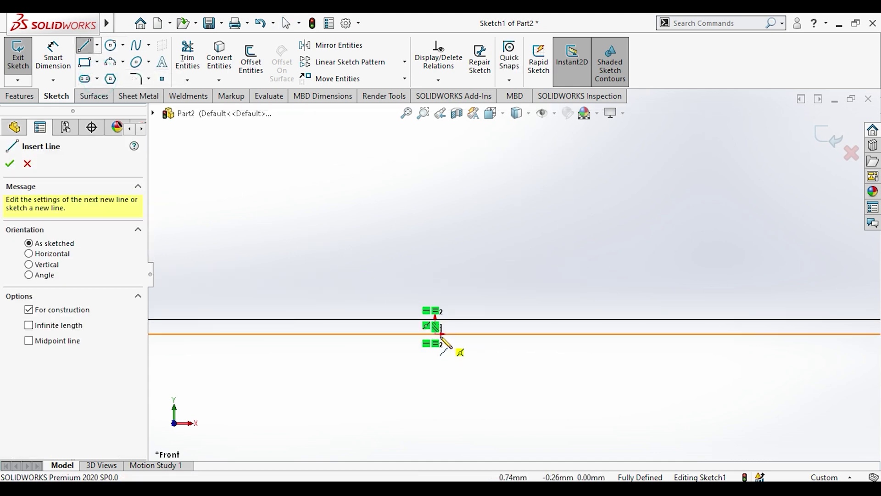
{"action": "left_click", "coordinate": [436, 334]}
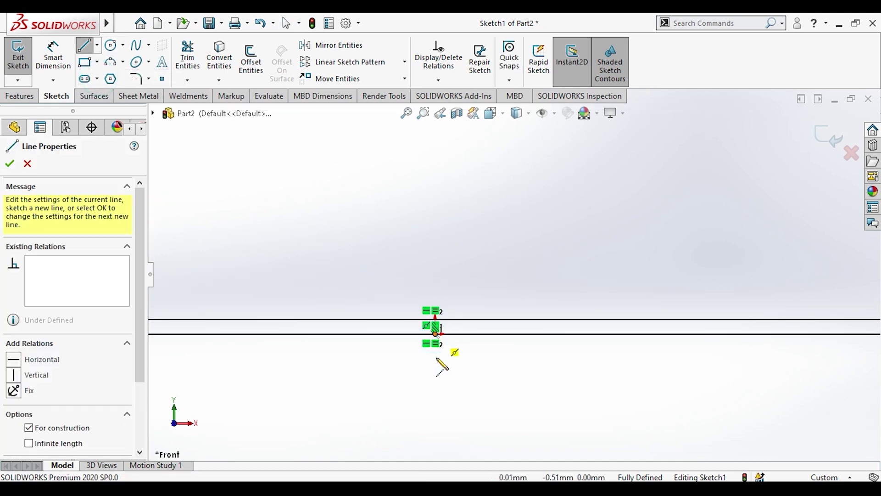
{"action": "left_click", "coordinate": [448, 392]}
{"action": "key", "text": "Escape"}
{"action": "scroll", "coordinate": [452, 385], "scroll_direction": "up", "scroll_amount": 3}
{"action": "scroll", "coordinate": [272, 260], "scroll_direction": "down", "scroll_amount": 3}
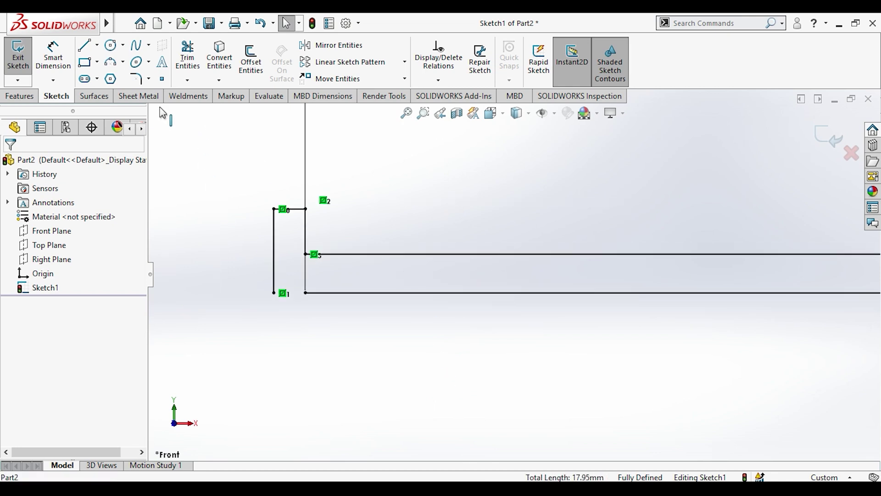
- Add a short line closing the profile at its lower-left endpoint
{"action": "key", "text": "l"}
{"action": "scroll", "coordinate": [317, 285], "scroll_direction": "down", "scroll_amount": 2}
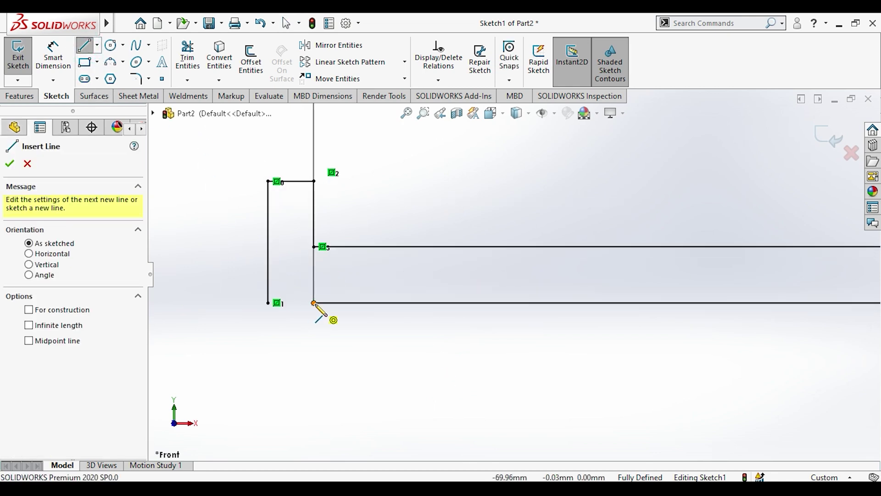
{"action": "left_click", "coordinate": [314, 303]}
{"action": "left_click", "coordinate": [269, 304]}
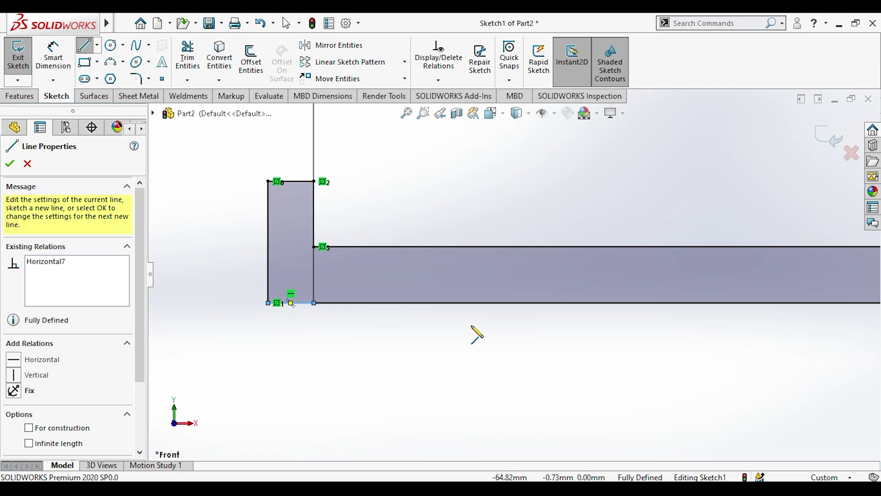
{"action": "scroll", "coordinate": [466, 317], "scroll_direction": "up", "scroll_amount": 2}
{"action": "key", "text": "Escape"}
- Revolve the profile 360° about the long bottom line into the rod Revolve1
{"action": "left_click", "coordinate": [20, 97]}
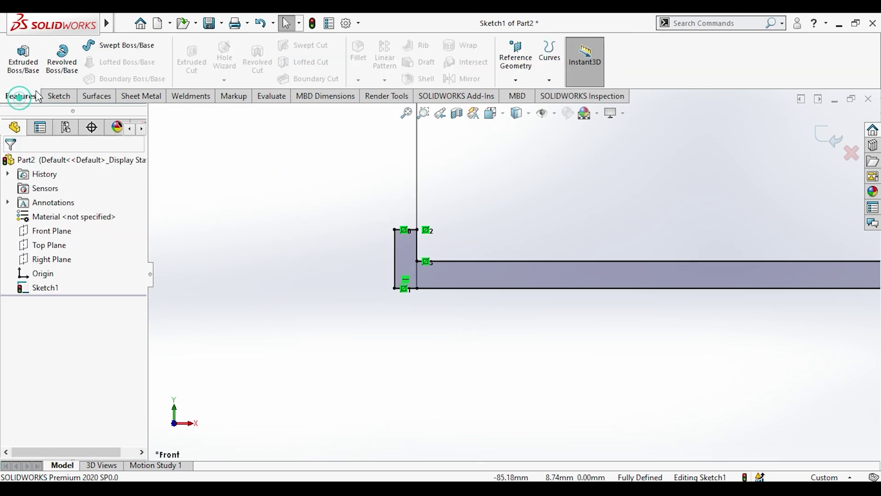
{"action": "left_click", "coordinate": [62, 57]}
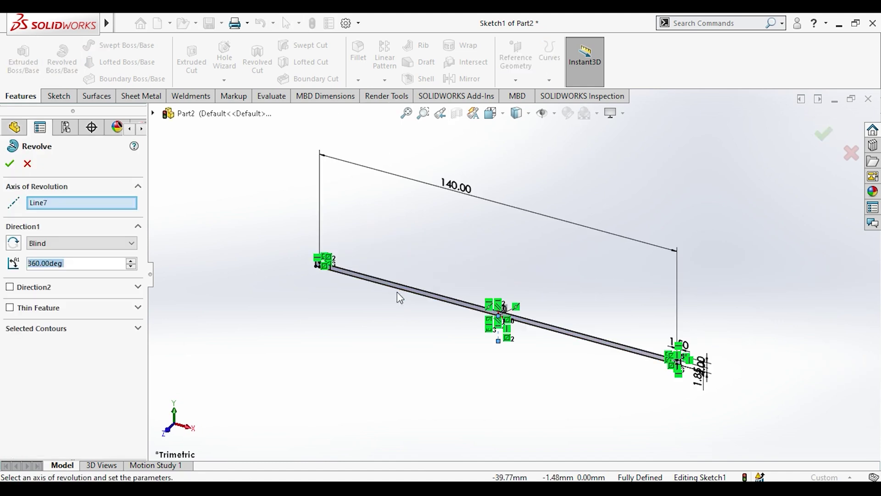
{"action": "left_click", "coordinate": [406, 293]}
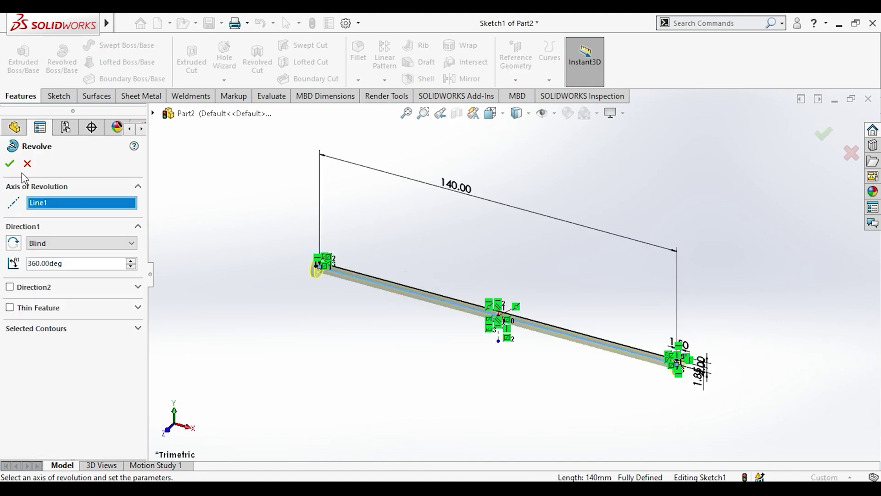
{"action": "left_click", "coordinate": [9, 163]}
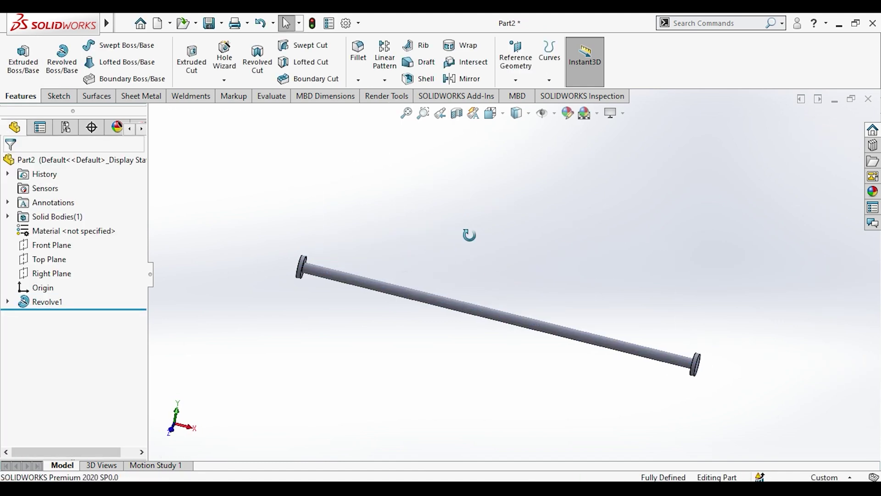
{"action": "middle_click_drag", "start_coordinate": [468, 235], "coordinate": [360, 282]}
{"action": "scroll", "coordinate": [360, 281], "scroll_direction": "up", "scroll_amount": 3}
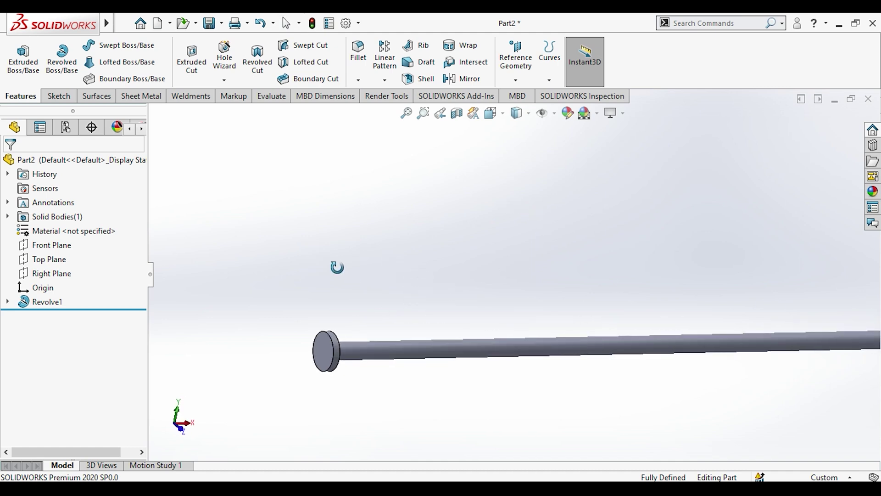
{"action": "middle_click", "coordinate": [436, 266]}
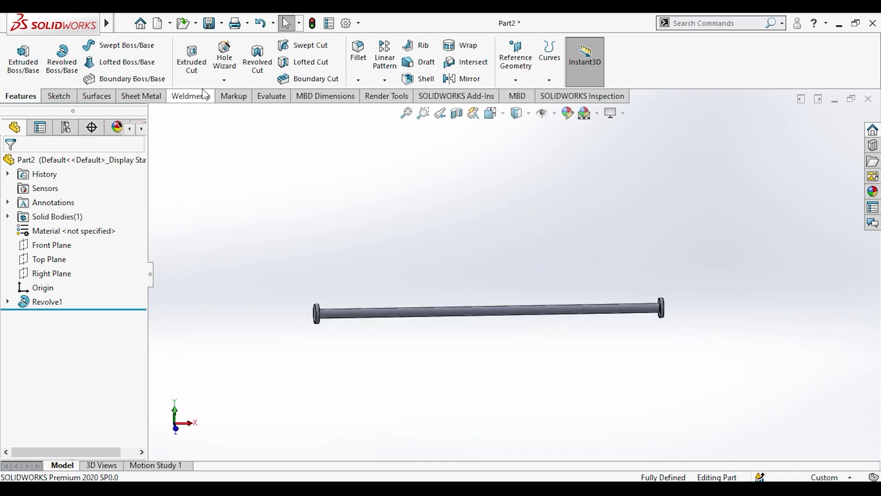
{"action": "left_click", "coordinate": [359, 81]}
{"action": "left_click", "coordinate": [360, 112]}
- Select the end flange's two circular edges for chamfering
{"action": "scroll", "coordinate": [344, 298], "scroll_direction": "down", "scroll_amount": 5}
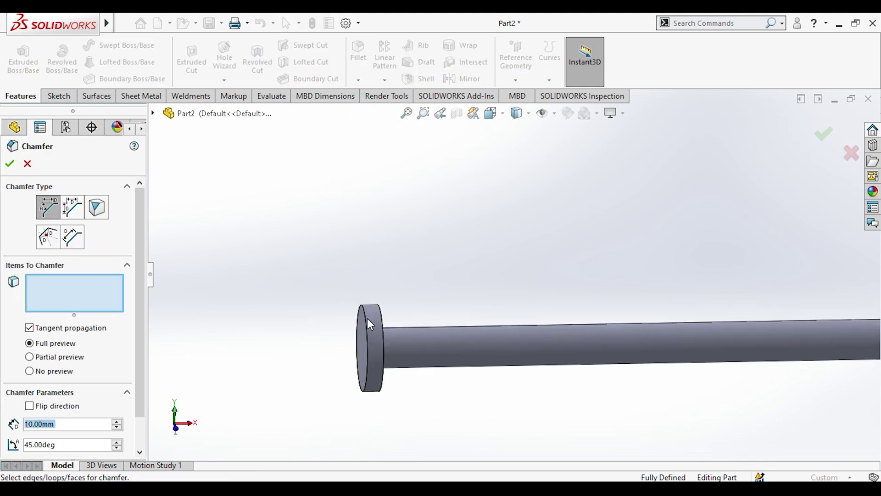
{"action": "left_click", "coordinate": [365, 319]}
{"action": "scroll", "coordinate": [491, 332], "scroll_direction": "up", "scroll_amount": 5}
{"action": "scroll", "coordinate": [488, 248], "scroll_direction": "down", "scroll_amount": 5}
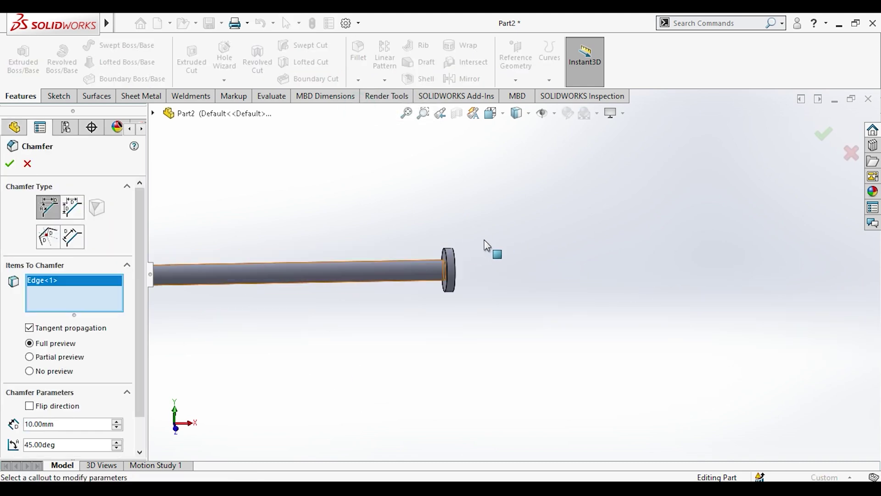
{"action": "scroll", "coordinate": [432, 269], "scroll_direction": "down", "scroll_amount": 3}
{"action": "left_click", "coordinate": [456, 305]}
{"action": "scroll", "coordinate": [456, 305], "scroll_direction": "up", "scroll_amount": 5}
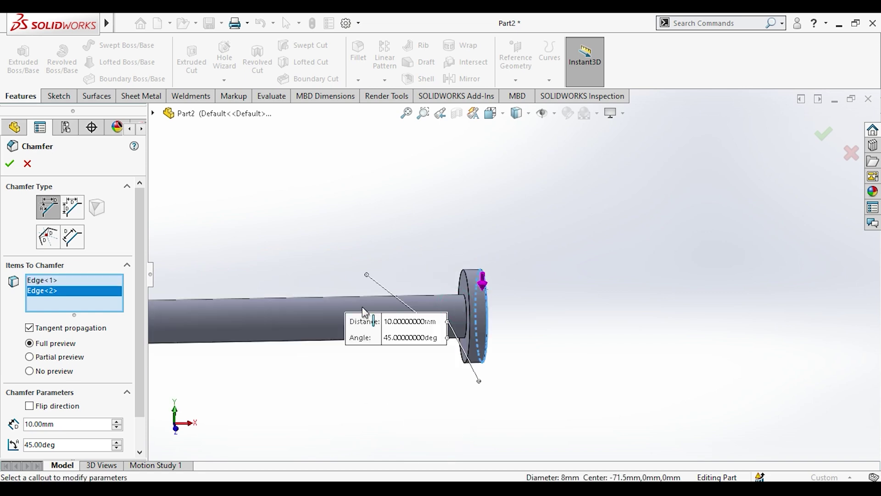
{"action": "scroll", "coordinate": [344, 295], "scroll_direction": "down", "scroll_amount": 3}
{"action": "scroll", "coordinate": [407, 261], "scroll_direction": "down", "scroll_amount": 3}
{"action": "scroll", "coordinate": [275, 230], "scroll_direction": "down", "scroll_amount": 2}
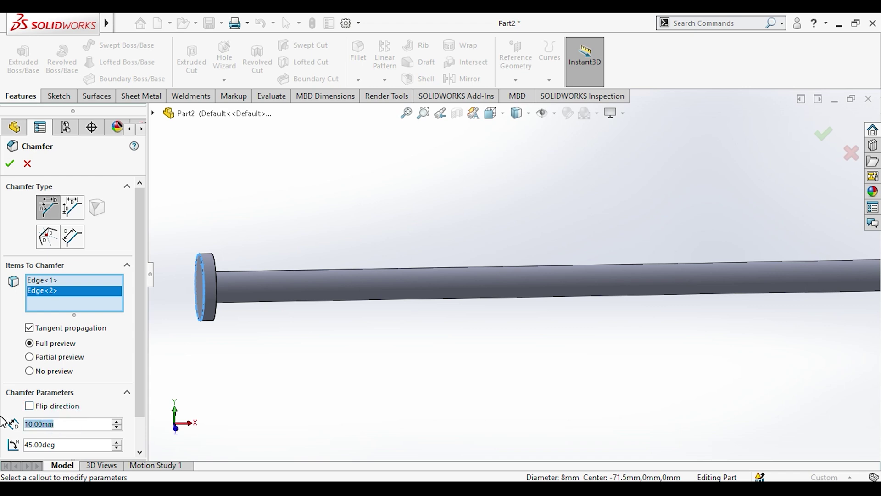
- Apply a 0.5 mm × 45° chamfer to those edges as Chamfer1
{"action": "type", "text": "0.5"}
{"action": "key", "text": "Return"}
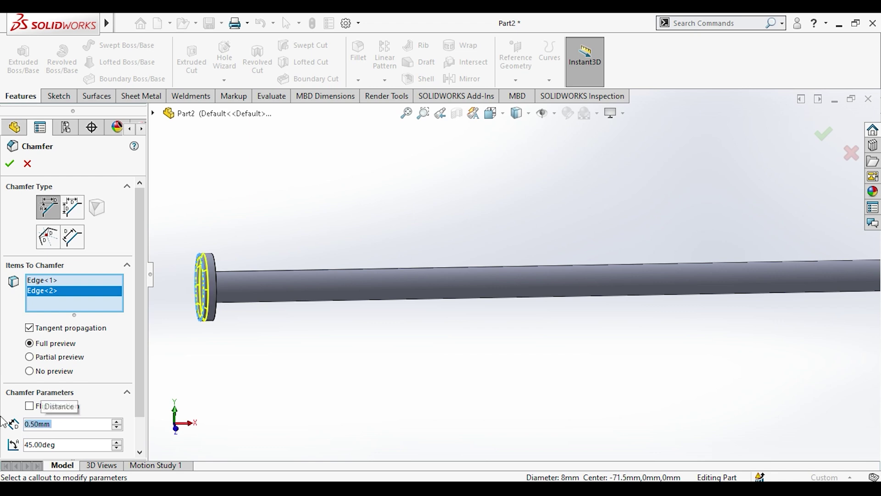
{"action": "left_click", "coordinate": [10, 166]}
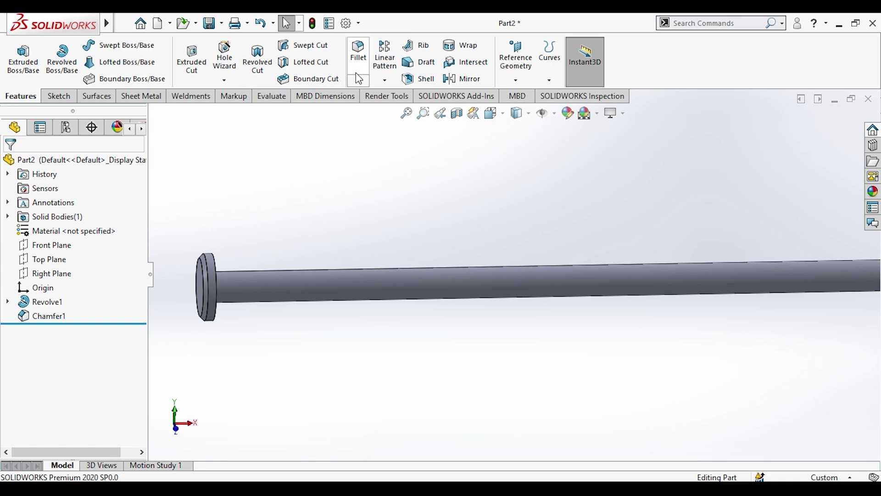
{"action": "left_click", "coordinate": [358, 79]}
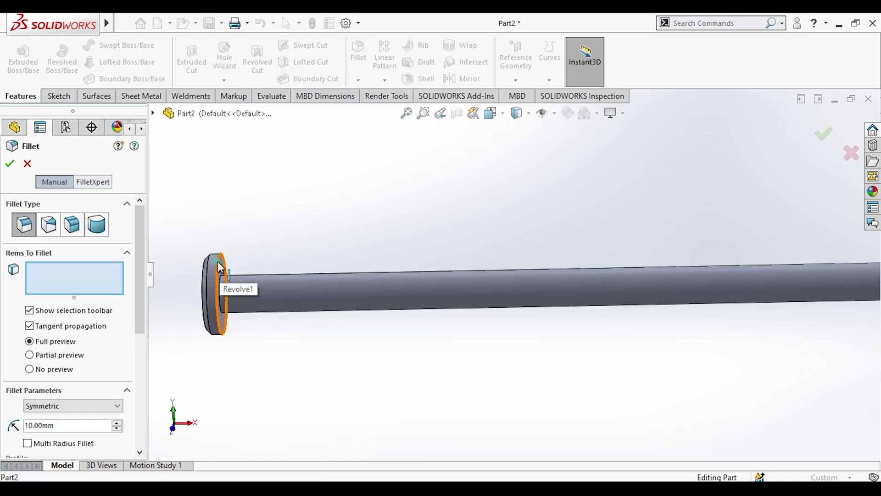
- Fillet an edge on each flange with a 0.25 mm radius
{"action": "left_click", "coordinate": [220, 267]}
{"action": "type", "text": "0"}
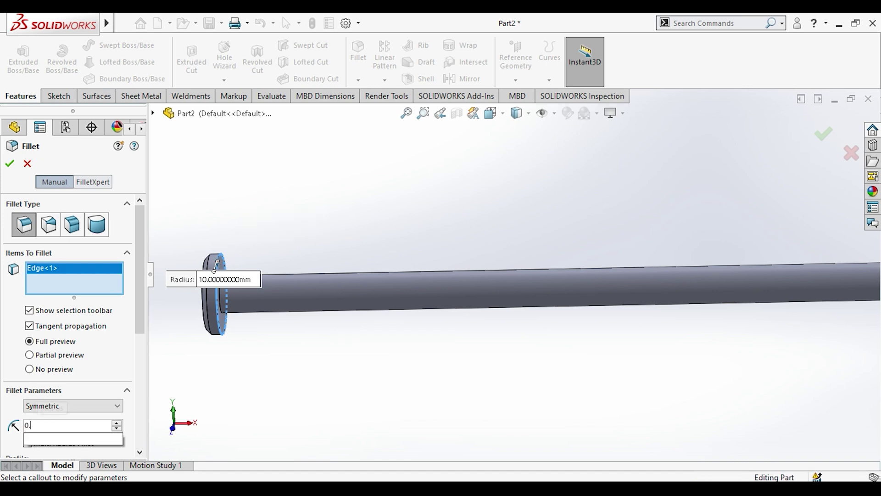
{"action": "type", "text": ".25"}
{"action": "mouse_move", "coordinate": [231, 273]}
{"action": "middle_mouse_down"}
{"action": "mouse_move", "coordinate": [236, 266]}
{"action": "mouse_move", "coordinate": [699, 256]}
{"action": "mouse_move", "coordinate": [686, 256]}
{"action": "mouse_move", "coordinate": [748, 331]}
{"action": "middle_mouse_up"}
{"action": "scroll", "coordinate": [747, 331], "scroll_direction": "down", "scroll_amount": 3}
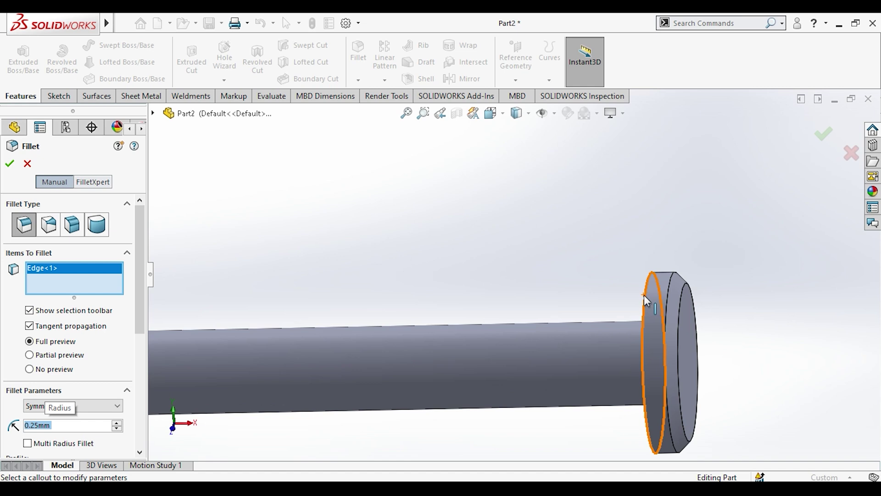
{"action": "left_click", "coordinate": [642, 296]}
{"action": "scroll", "coordinate": [639, 296], "scroll_direction": "up", "scroll_amount": 3}
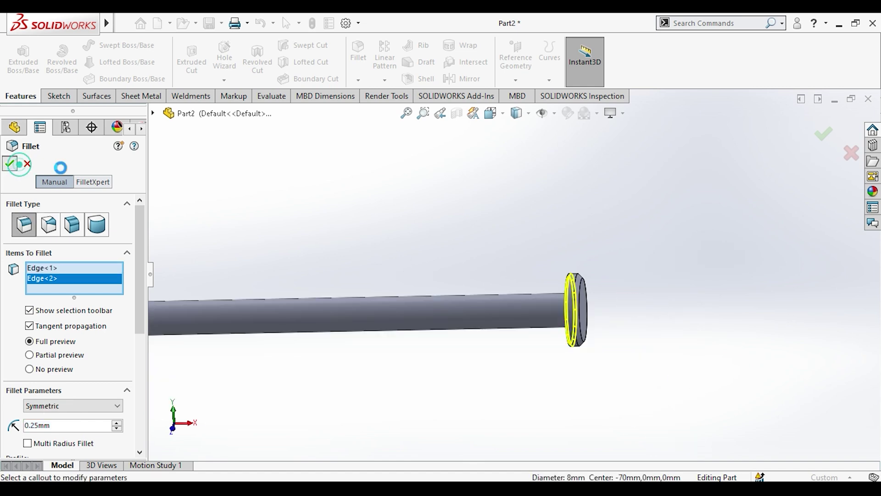
- Inspect the filleted rod from several angles and start saving it as Pin
{"action": "mouse_move", "coordinate": [434, 216]}
{"action": "middle_mouse_down"}
{"action": "mouse_move", "coordinate": [501, 273]}
{"action": "mouse_move", "coordinate": [243, 284]}
{"action": "middle_mouse_up"}
{"action": "scroll", "coordinate": [275, 294], "scroll_direction": "down", "scroll_amount": 2}
{"action": "scroll", "coordinate": [309, 305], "scroll_direction": "down", "scroll_amount": 3}
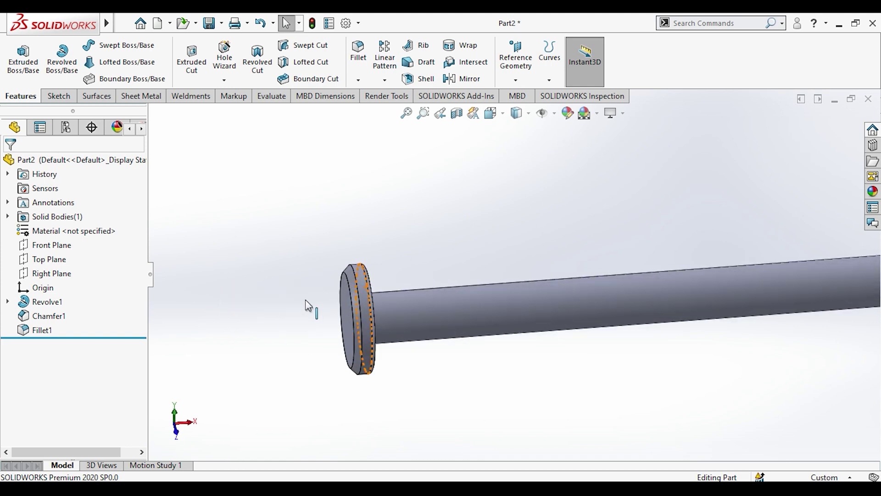
{"action": "scroll", "coordinate": [495, 314], "scroll_direction": "up", "scroll_amount": 4}
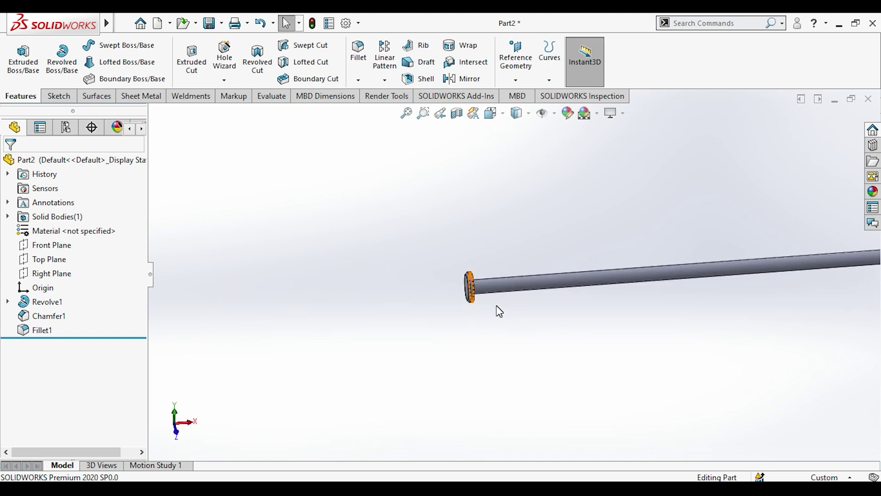
{"action": "scroll", "coordinate": [500, 312], "scroll_direction": "up", "scroll_amount": 1}
{"action": "scroll", "coordinate": [539, 282], "scroll_direction": "up", "scroll_amount": 3}
{"action": "scroll", "coordinate": [643, 274], "scroll_direction": "down", "scroll_amount": 2}
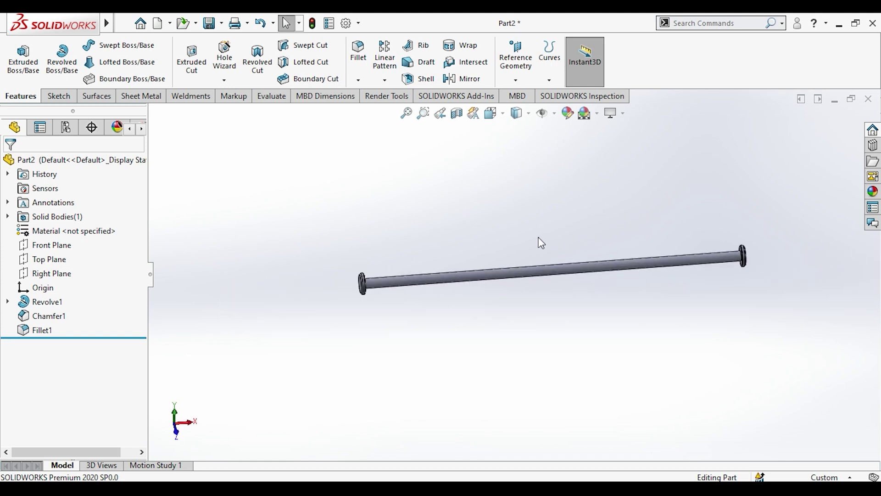
{"action": "key", "text": "ctrl+s"}
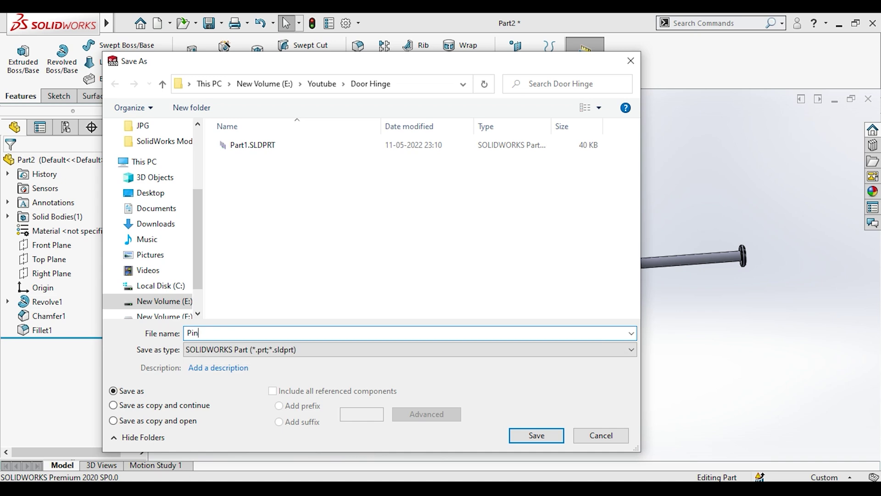
- Save the part as Pin and give the whole pin a yellow appearance
{"action": "left_click", "coordinate": [528, 430]}
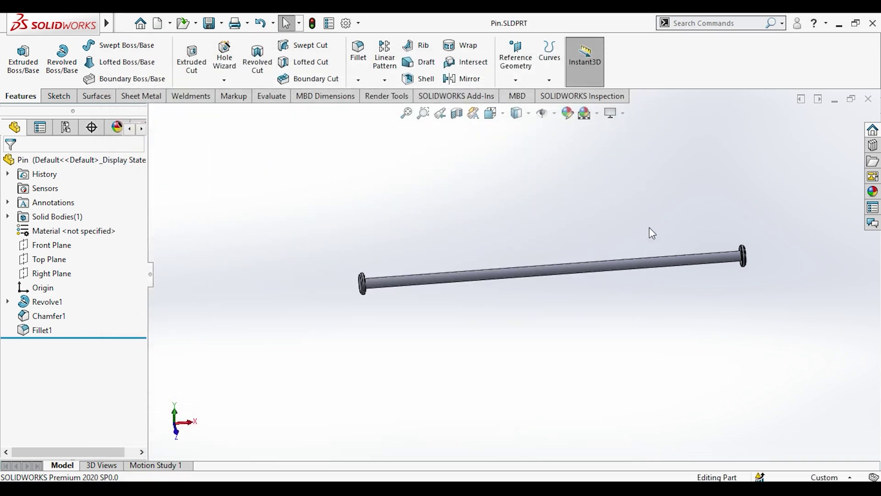
{"action": "scroll", "coordinate": [646, 235], "scroll_direction": "down", "scroll_amount": 3}
{"action": "left_click", "coordinate": [513, 283]}
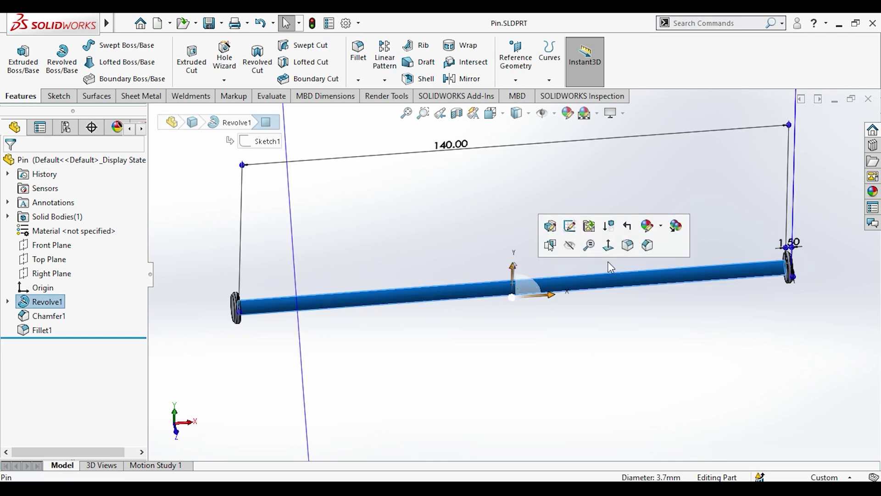
{"action": "left_click", "coordinate": [661, 226]}
{"action": "left_click", "coordinate": [677, 298]}
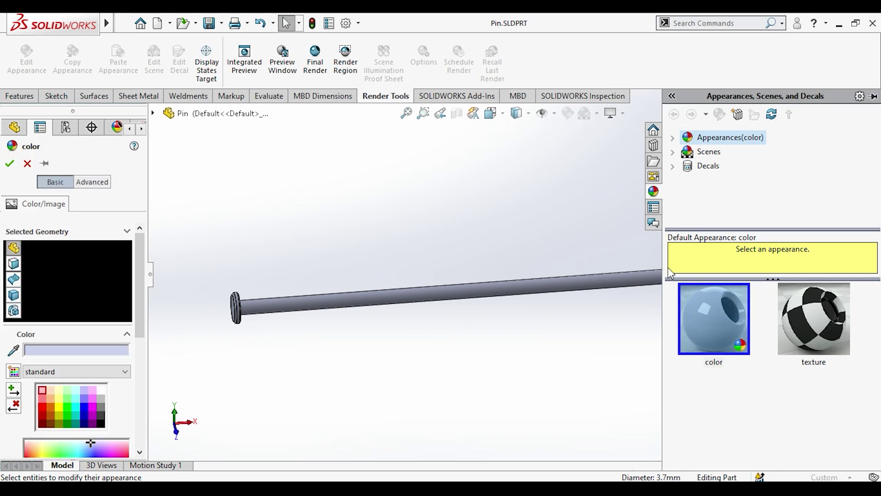
{"action": "left_click", "coordinate": [60, 406]}
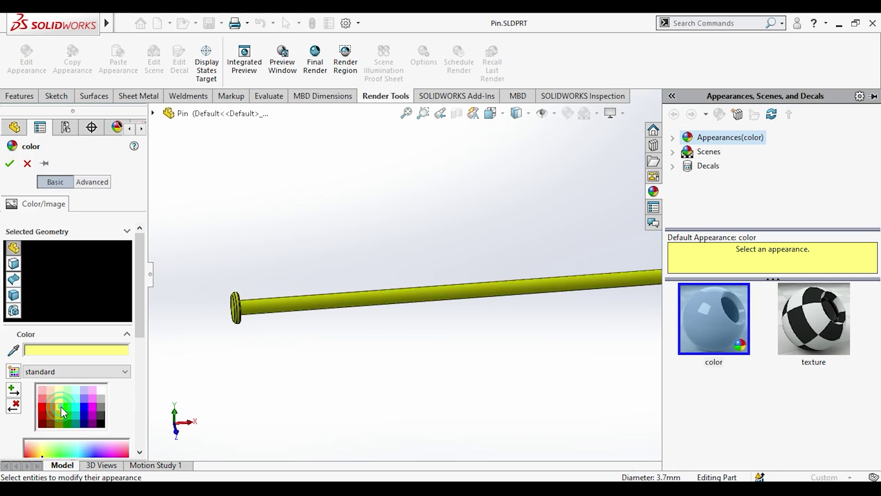
{"action": "left_click", "coordinate": [10, 164]}
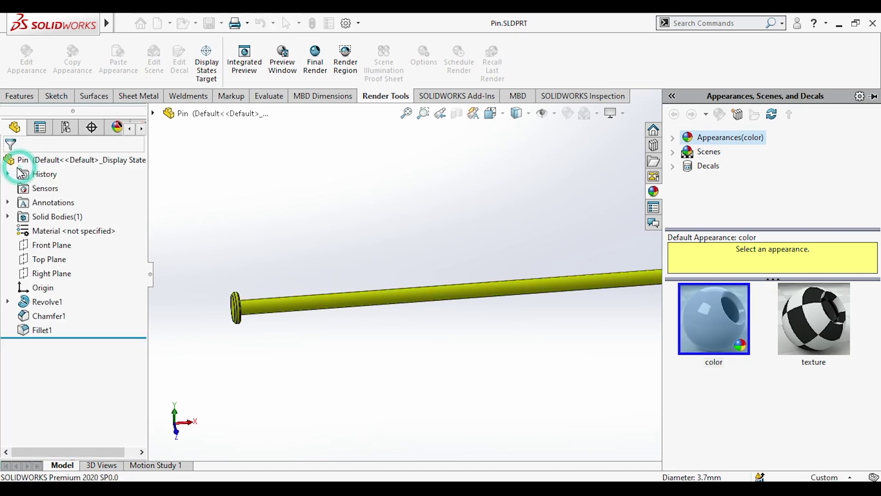
{"action": "middle_click_drag", "start_coordinate": [402, 229], "coordinate": [486, 298]}
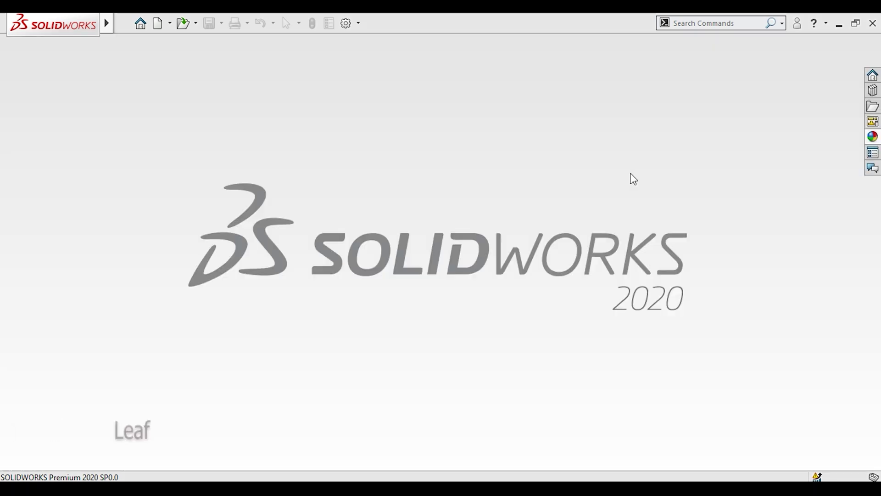
- Start a new part and draw a vertical line in a Right Plane sketch
{"action": "key", "text": "ctrl+n"}
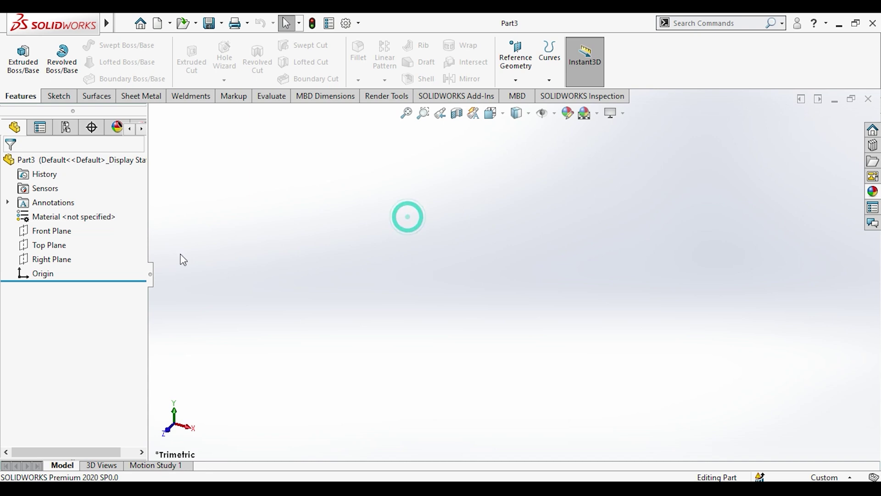
{"action": "left_click", "coordinate": [56, 262]}
{"action": "left_click", "coordinate": [64, 248]}
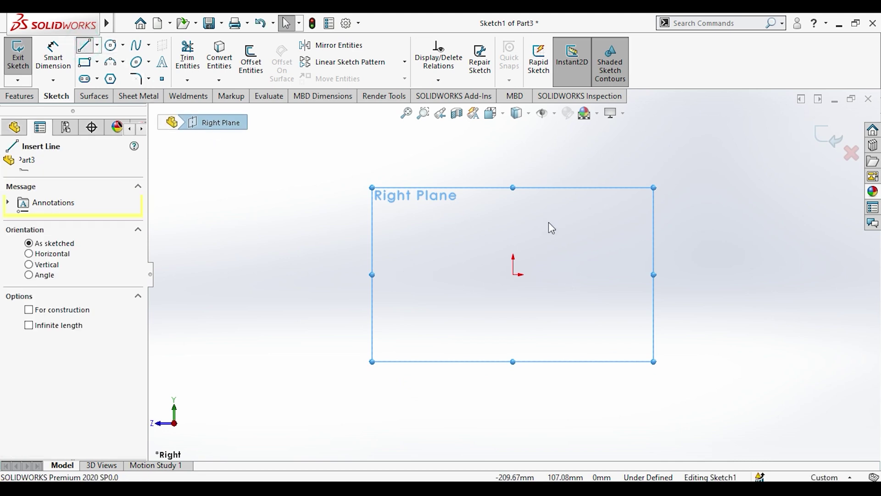
{"action": "left_click", "coordinate": [521, 203]}
{"action": "left_click", "coordinate": [522, 344]}
{"action": "key", "text": "Escape"}
- Add a Midpoint relation centring the vertical line on the origin
{"action": "left_click", "coordinate": [519, 288]}
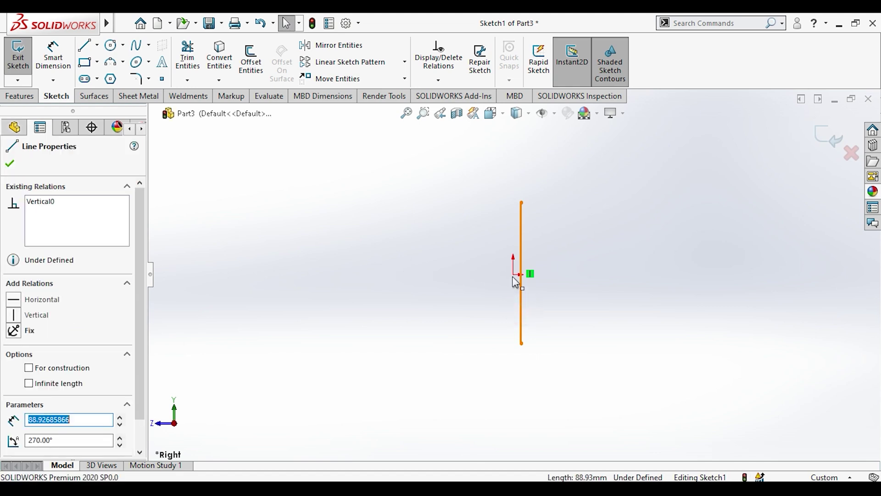
{"action": "left_click", "coordinate": [514, 276]}
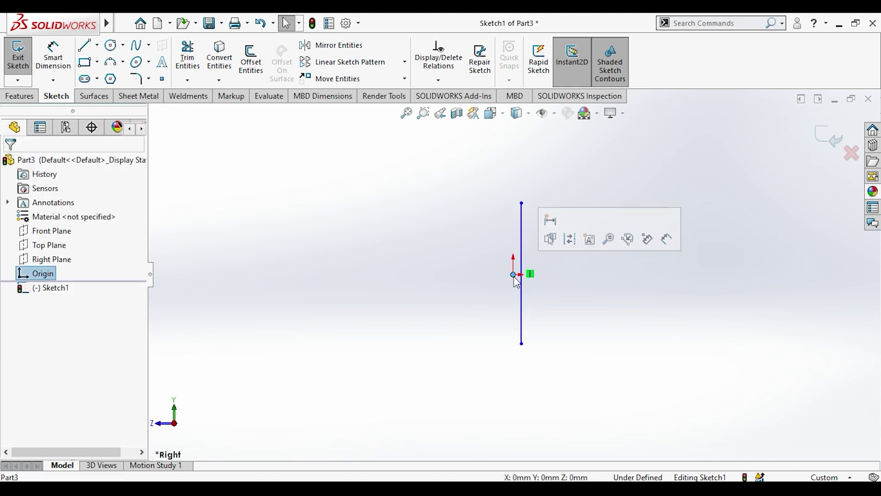
{"action": "left_click", "coordinate": [520, 291]}
{"action": "left_click", "coordinate": [513, 274], "text": "ctrl"}
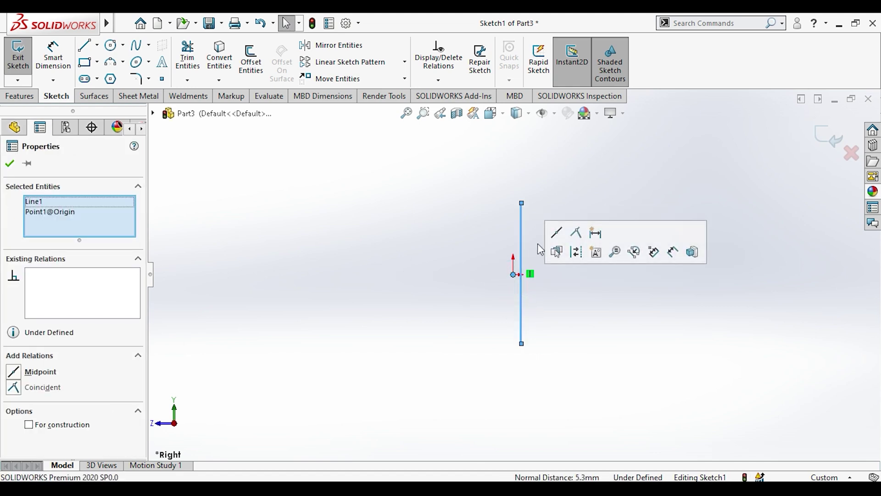
{"action": "left_click", "coordinate": [557, 232]}
{"action": "left_click", "coordinate": [563, 306]}
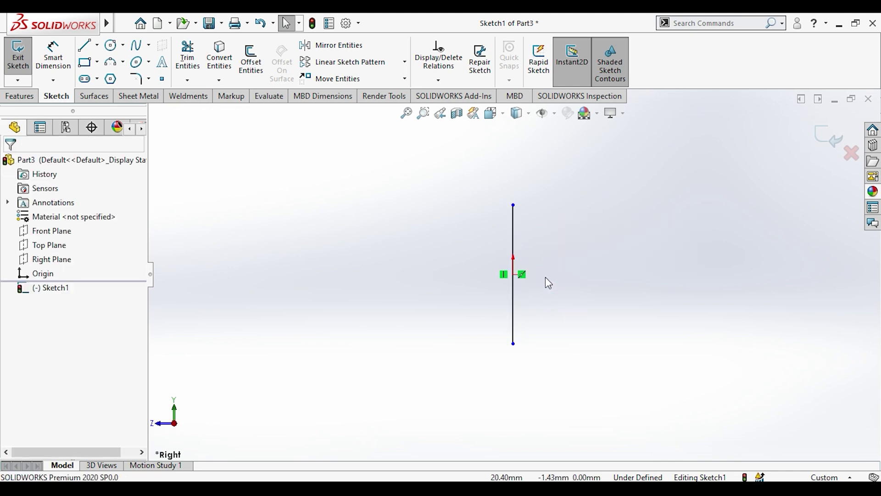
- Dimension the vertical line's length to 46 mm
{"action": "left_click", "coordinate": [54, 56]}
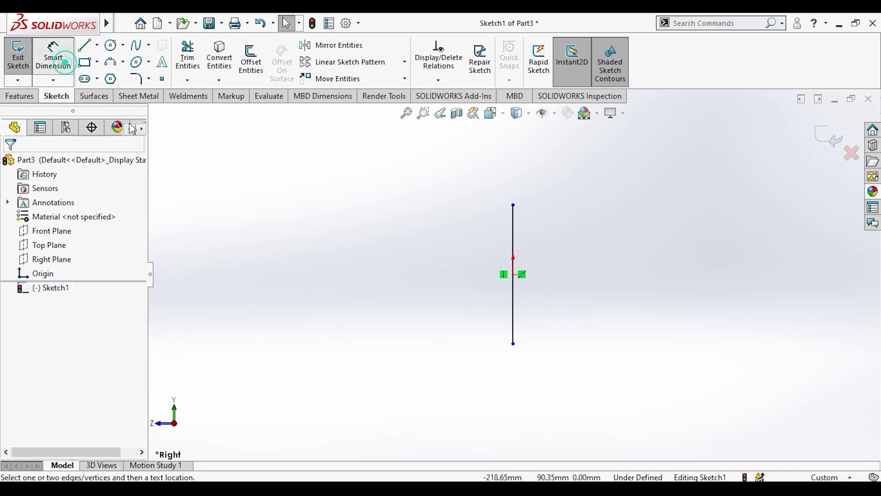
{"action": "left_click", "coordinate": [506, 319]}
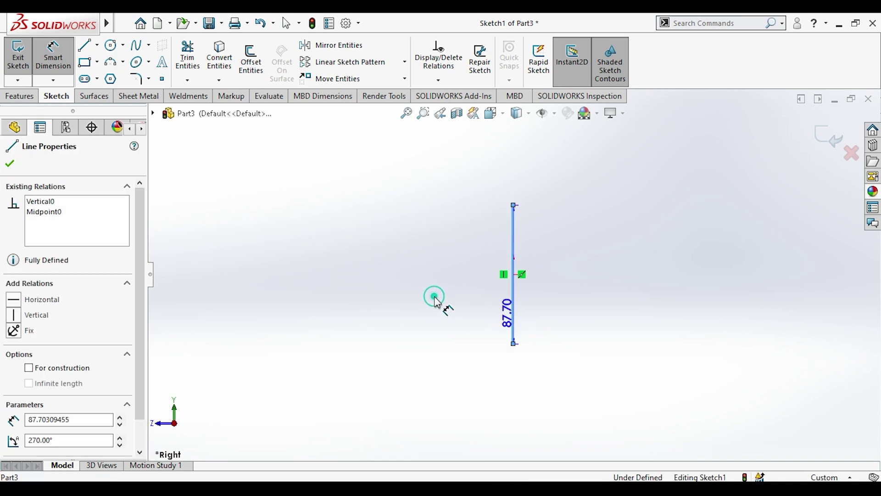
{"action": "left_click", "coordinate": [444, 306]}
{"action": "type", "text": "46"}
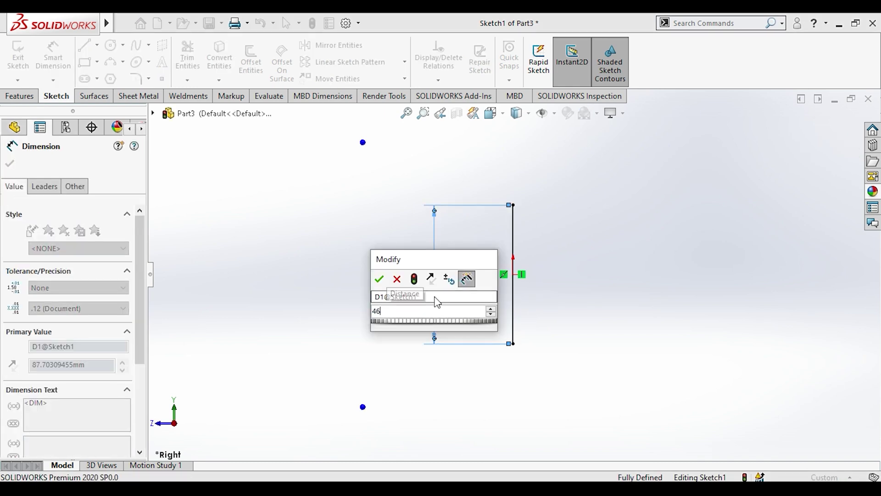
{"action": "key", "text": "Return"}
{"action": "key", "text": "Escape"}
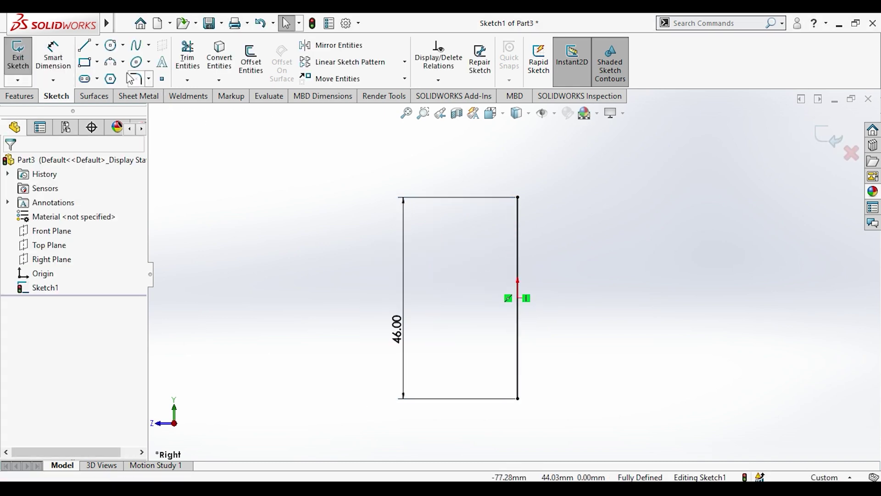
- Draw a three-point arc from the line's top end, tangent to the vertical line
{"action": "left_click", "coordinate": [113, 64]}
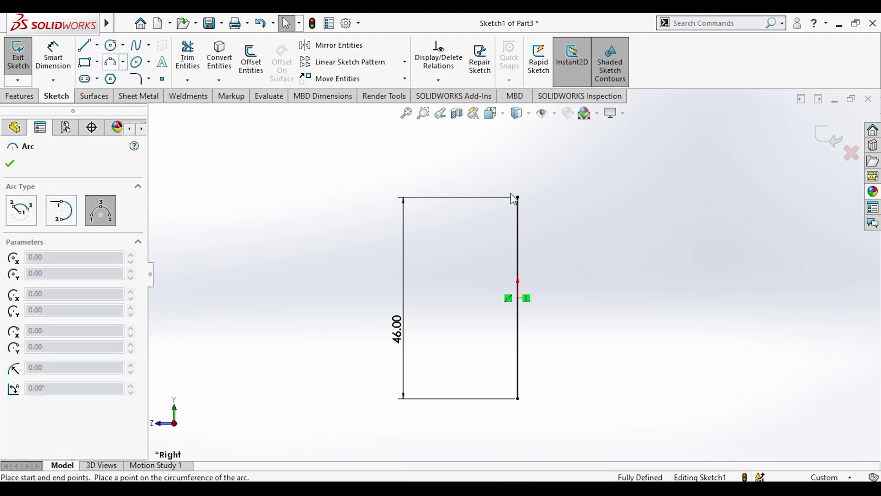
{"action": "left_click", "coordinate": [518, 197]}
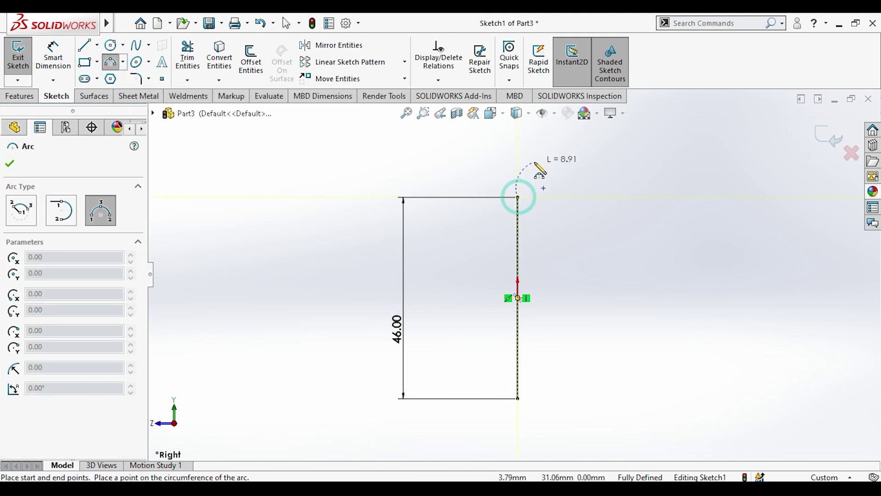
{"action": "left_click", "coordinate": [560, 181]}
{"action": "left_click", "coordinate": [545, 171]}
{"action": "key", "text": "Escape"}
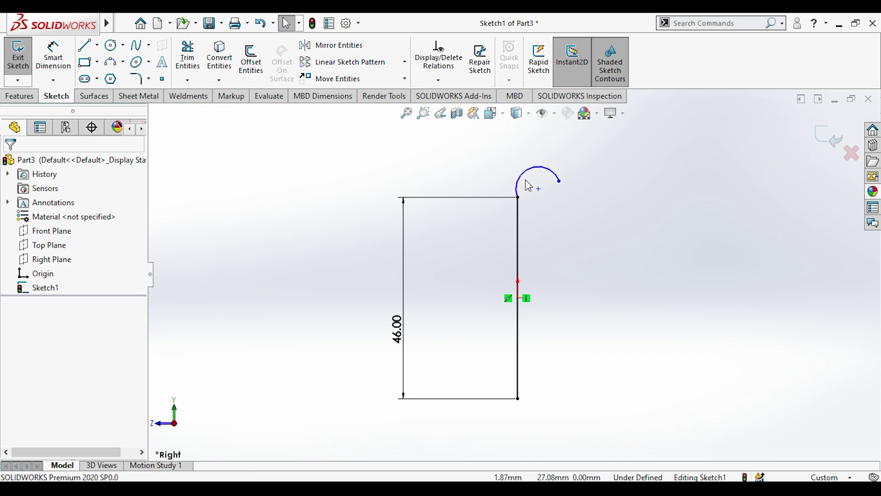
{"action": "left_click", "coordinate": [527, 186]}
{"action": "left_click", "coordinate": [515, 215]}
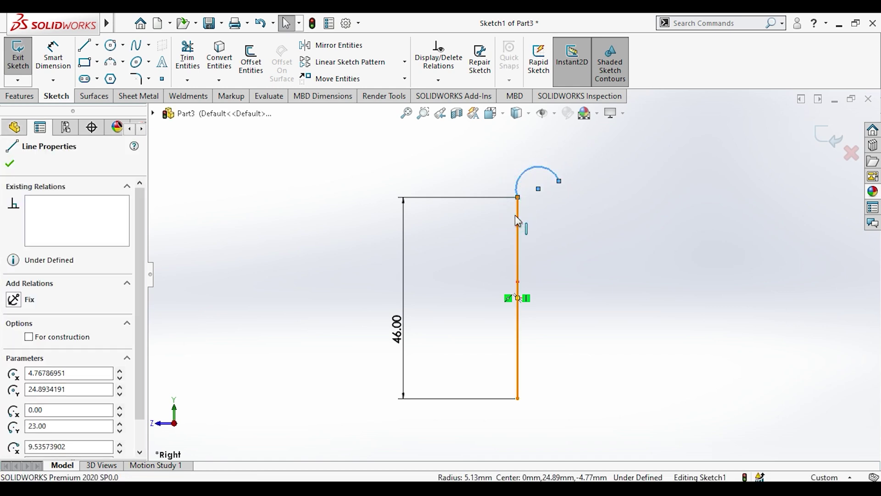
{"action": "left_click", "coordinate": [553, 172]}
{"action": "left_click", "coordinate": [573, 229]}
- Dimension the knuckle arc radius to 4 mm
{"action": "key", "text": "d"}
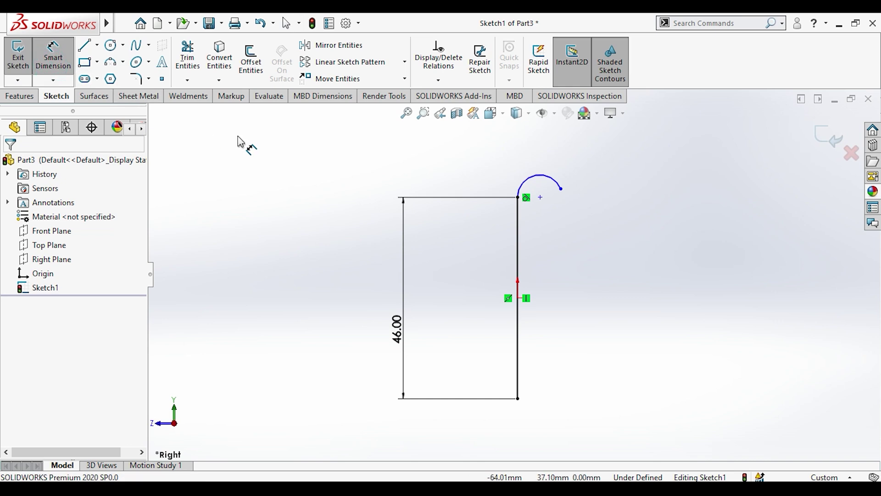
{"action": "left_click", "coordinate": [527, 178]}
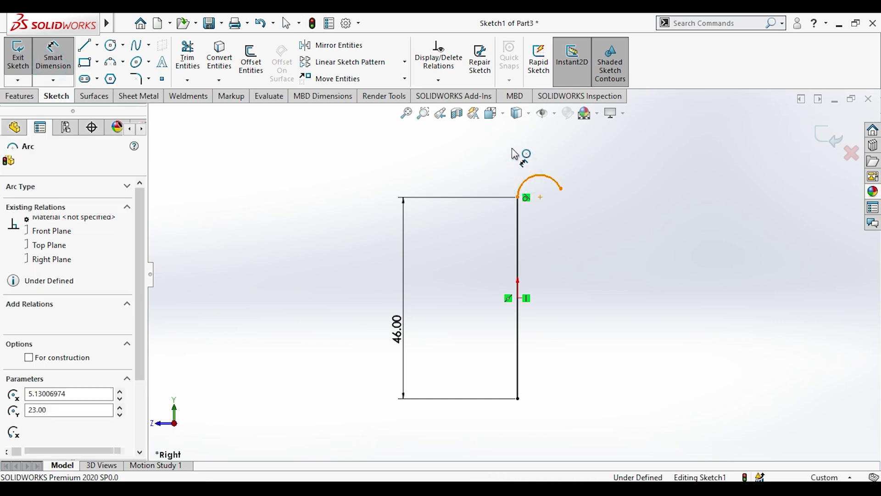
{"action": "left_click", "coordinate": [515, 154]}
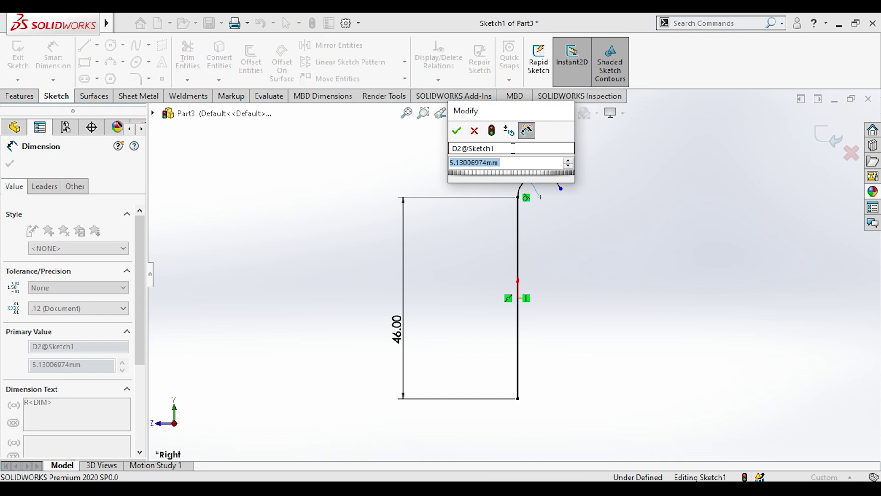
{"action": "type", "text": "4"}
{"action": "key", "text": "Return"}
{"action": "key", "text": "Escape"}
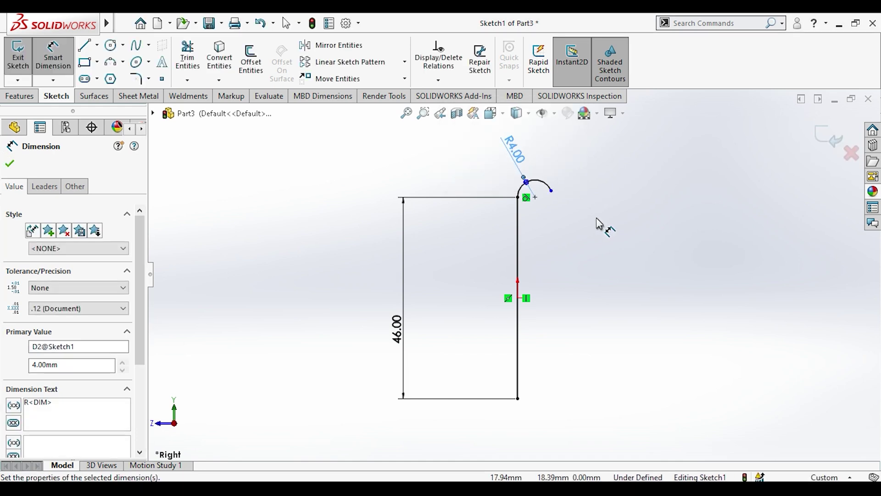
{"action": "scroll", "coordinate": [549, 199], "scroll_direction": "down", "scroll_amount": 5}
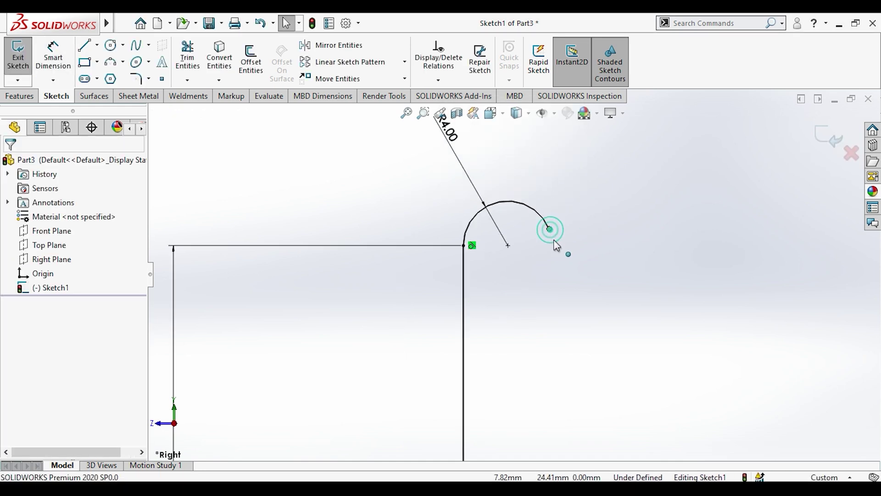
- Drag the arc's open end downward and dimension its gap to the vertical line as 1.5 mm
{"action": "left_click_drag", "start_coordinate": [551, 231], "coordinate": [545, 289]}
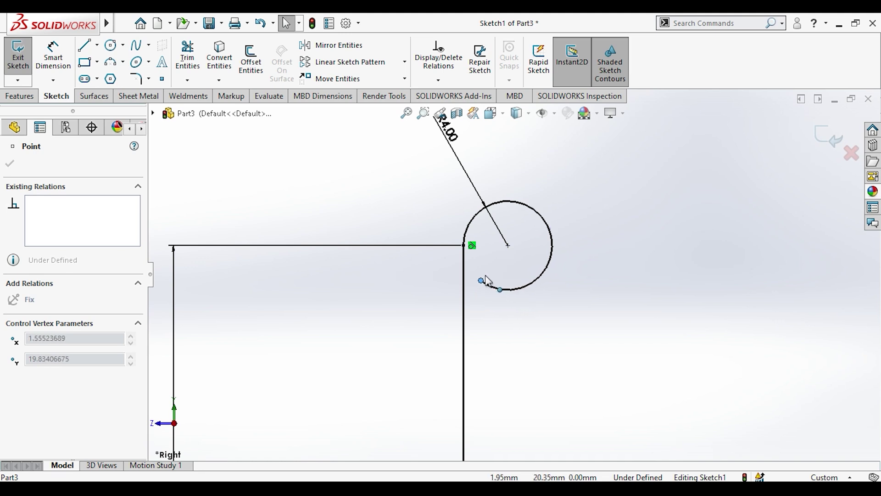
{"action": "left_click_drag", "start_coordinate": [486, 280], "coordinate": [484, 278]}
{"action": "left_click", "coordinate": [508, 340]}
{"action": "key", "text": "d"}
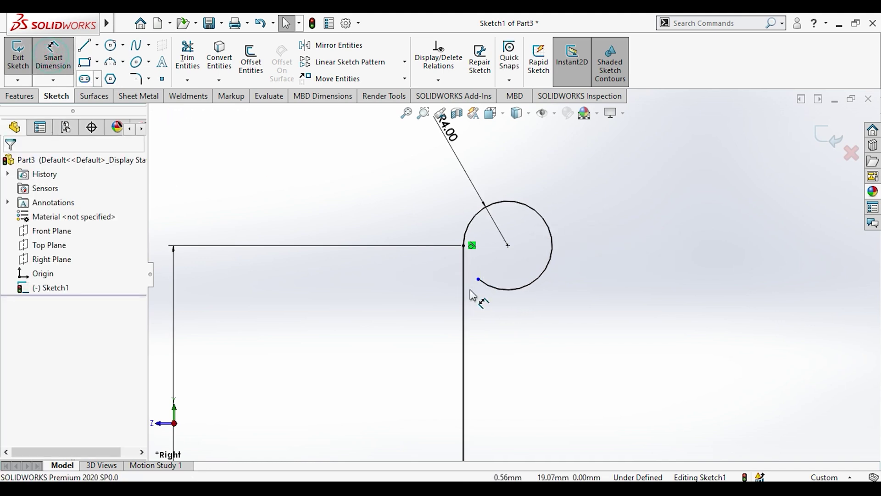
{"action": "scroll", "coordinate": [473, 295], "scroll_direction": "down", "scroll_amount": 3}
{"action": "left_click", "coordinate": [493, 270]}
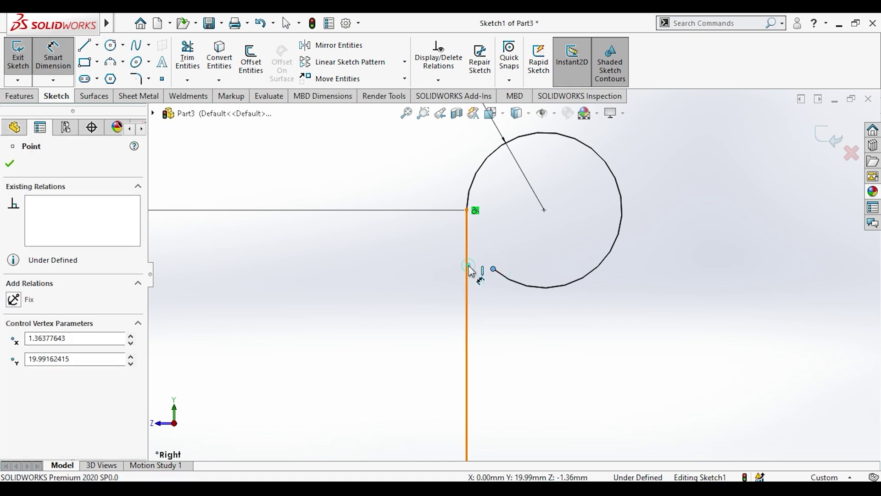
{"action": "left_click", "coordinate": [469, 273]}
{"action": "left_click", "coordinate": [481, 289]}
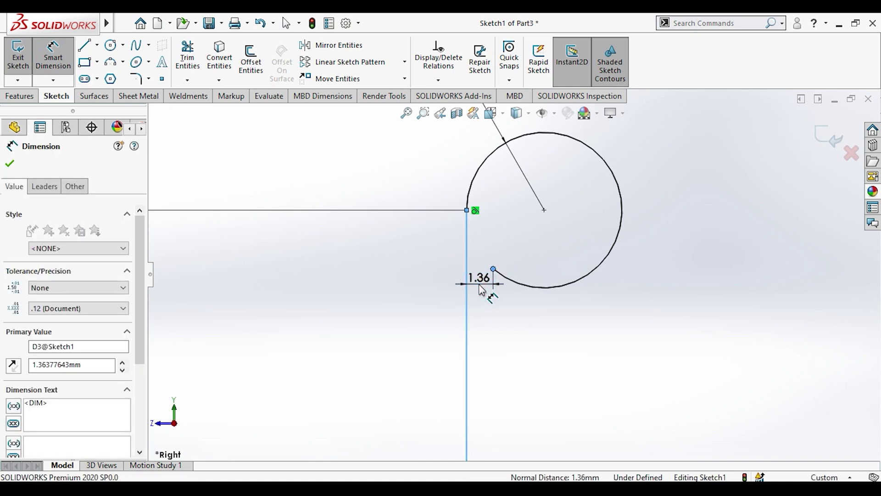
{"action": "type", "text": "1.5"}
{"action": "key", "text": "Return"}
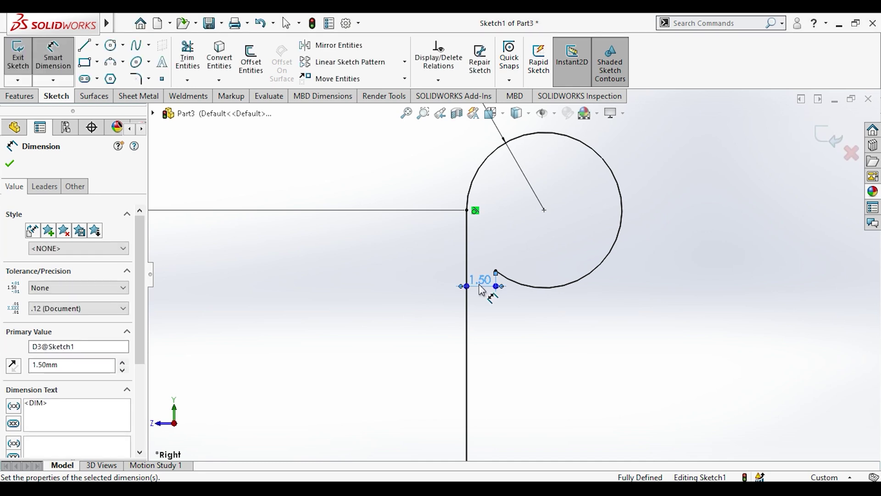
{"action": "key", "text": "Escape"}
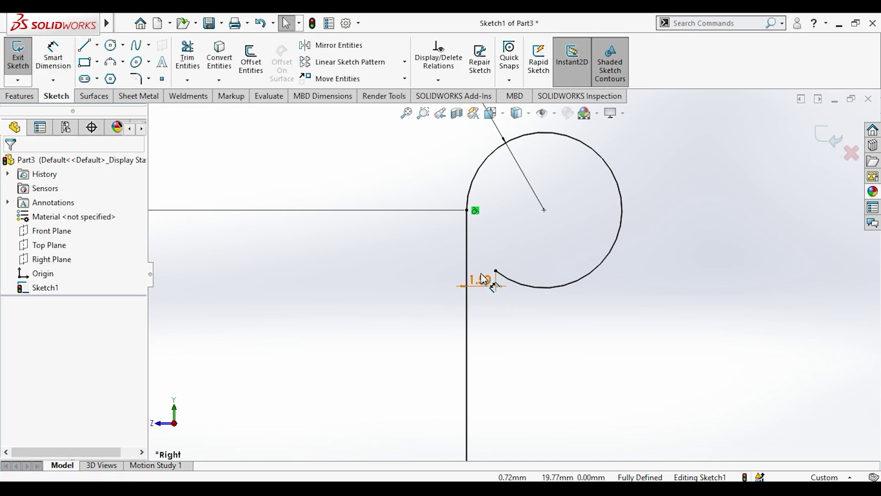
- Change the arc-end gap dimension from 1.5 to 2 mm
{"action": "scroll", "coordinate": [509, 273], "scroll_direction": "up", "scroll_amount": 3}
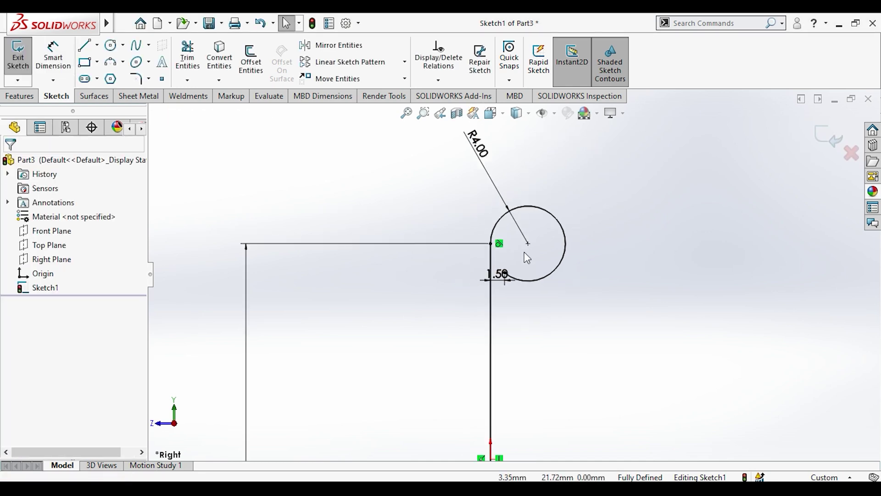
{"action": "scroll", "coordinate": [505, 275], "scroll_direction": "down", "scroll_amount": 3}
{"action": "scroll", "coordinate": [504, 275], "scroll_direction": "down", "scroll_amount": 1}
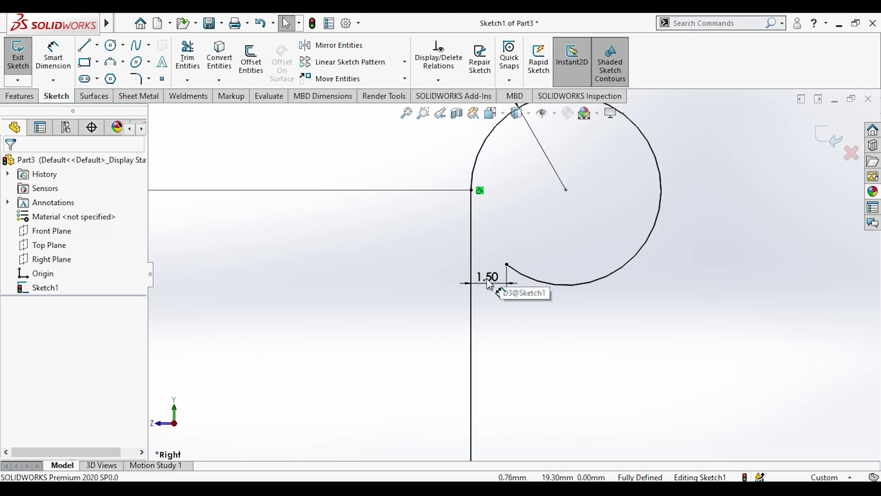
{"action": "left_click", "coordinate": [486, 282]}
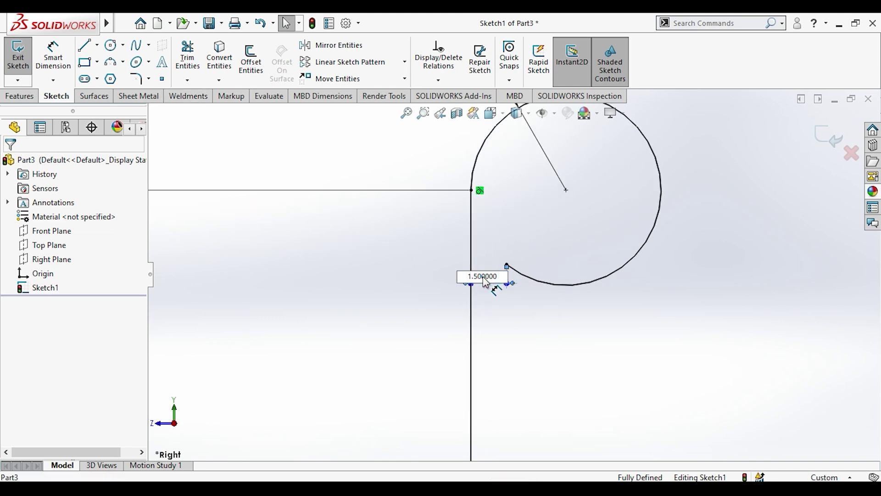
{"action": "type", "text": "2"}
{"action": "key", "text": "Return"}
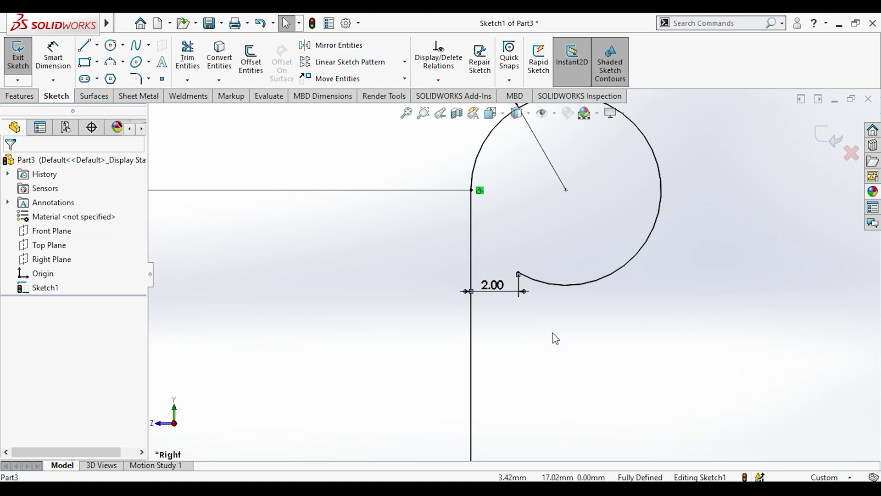
{"action": "scroll", "coordinate": [508, 296], "scroll_direction": "up", "scroll_amount": 2}
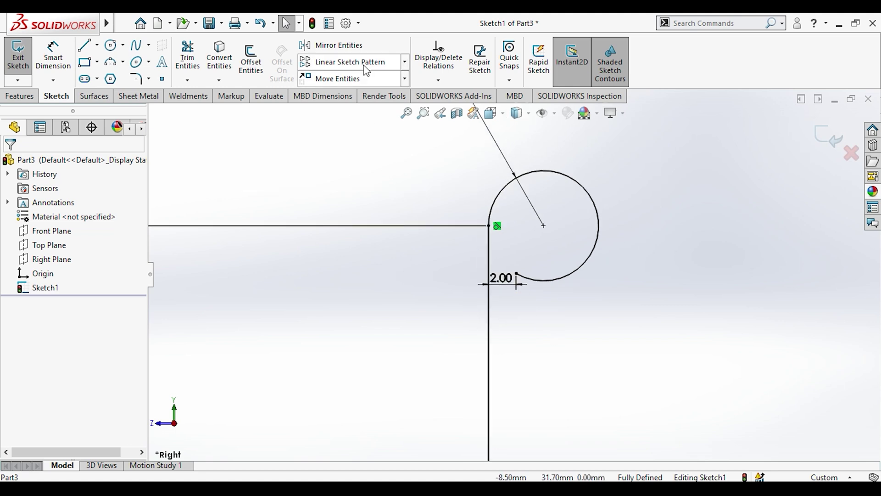
- Offset the vertical line and knuckle arc 2 mm inward, reversed to the inner side
{"action": "left_click", "coordinate": [251, 60]}
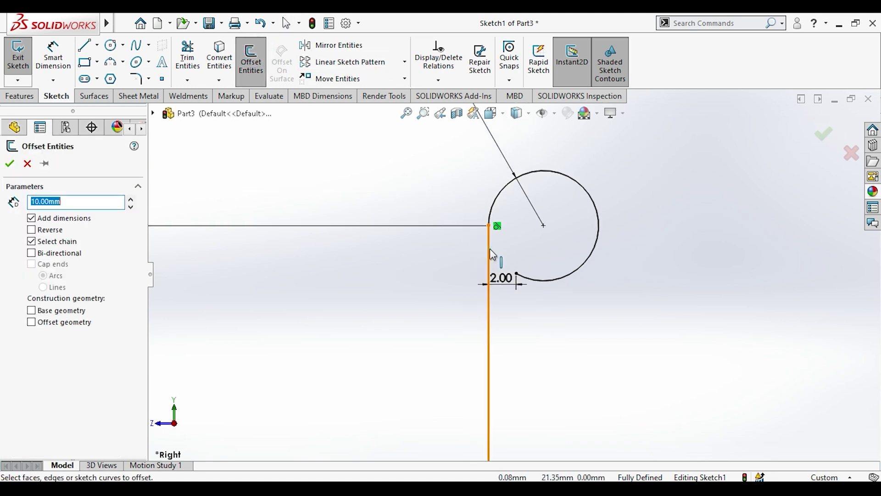
{"action": "left_click", "coordinate": [489, 216]}
{"action": "left_click", "coordinate": [500, 207]}
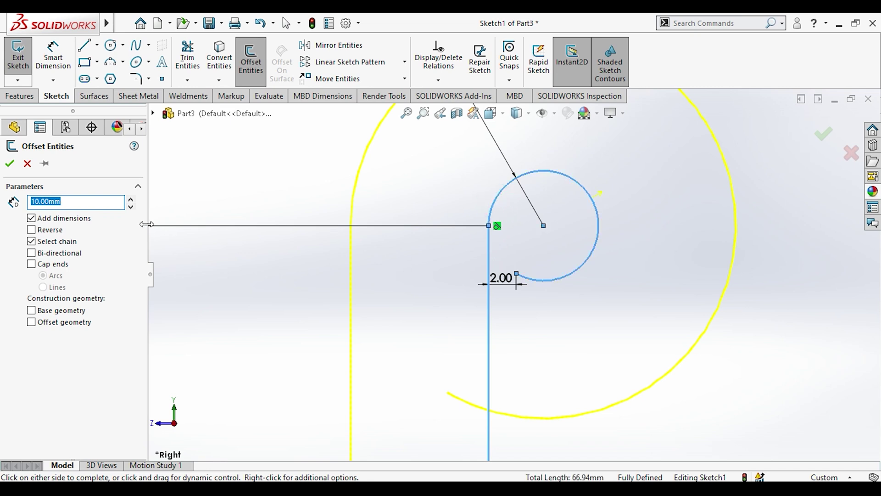
{"action": "type", "text": "2"}
{"action": "key", "text": "Return"}
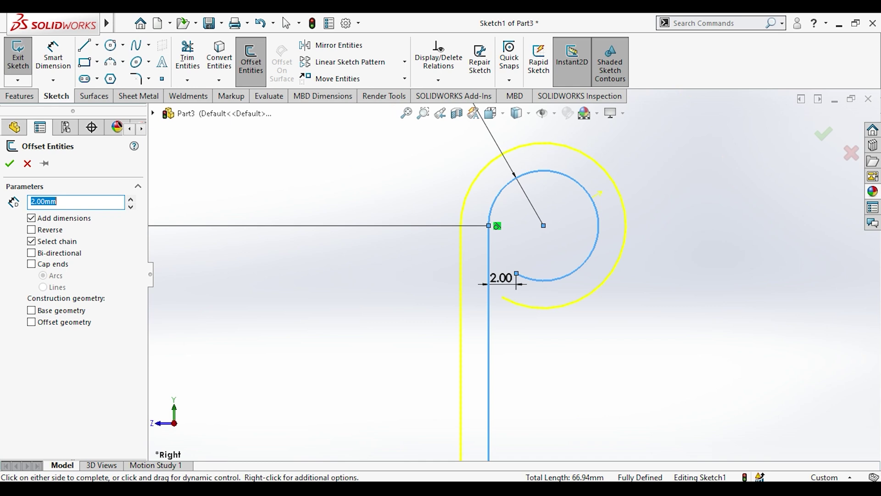
{"action": "left_click", "coordinate": [31, 230]}
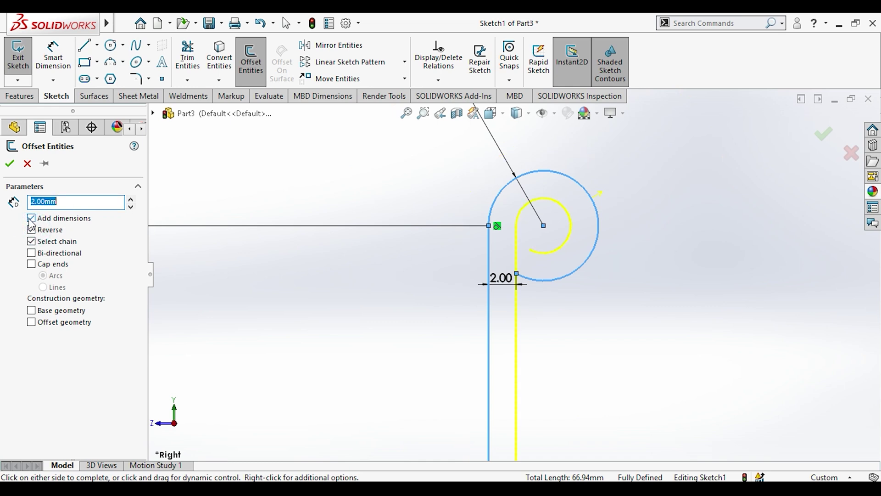
{"action": "type", "text": "1"}
{"action": "key", "text": "Return"}
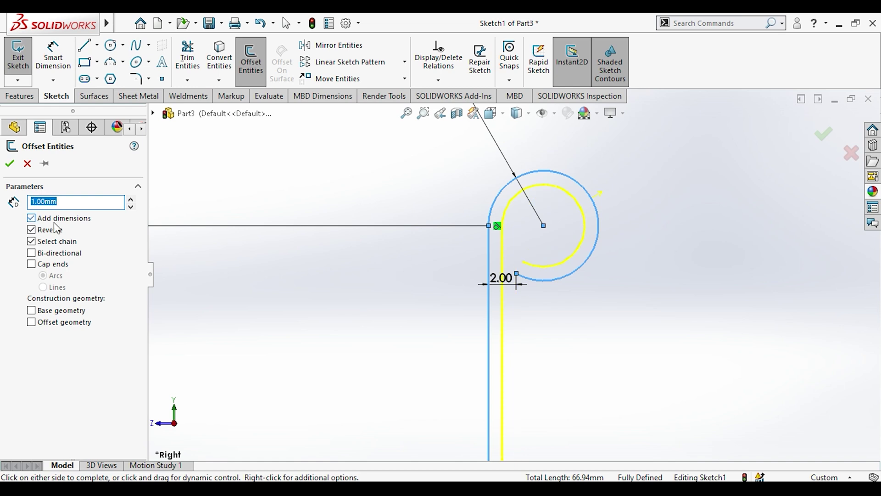
{"action": "type", "text": "2"}
{"action": "key", "text": "Return"}
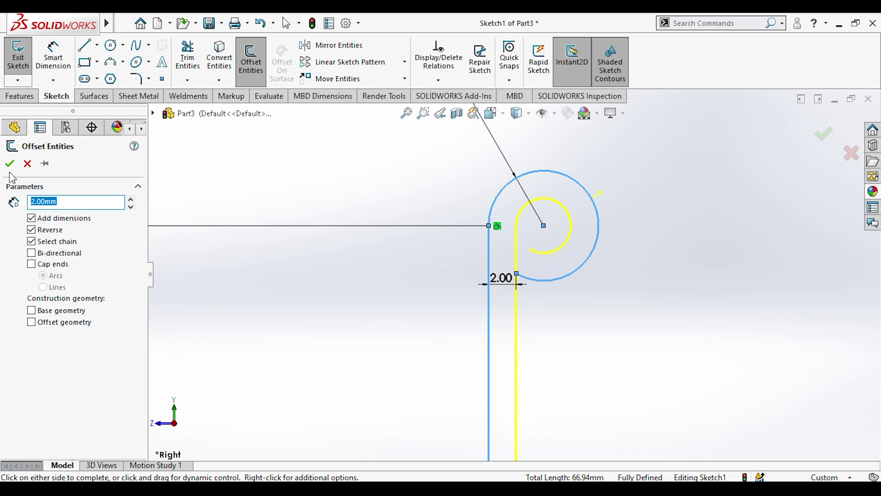
{"action": "left_click", "coordinate": [9, 164]}
{"action": "scroll", "coordinate": [492, 281], "scroll_direction": "down", "scroll_amount": 3}
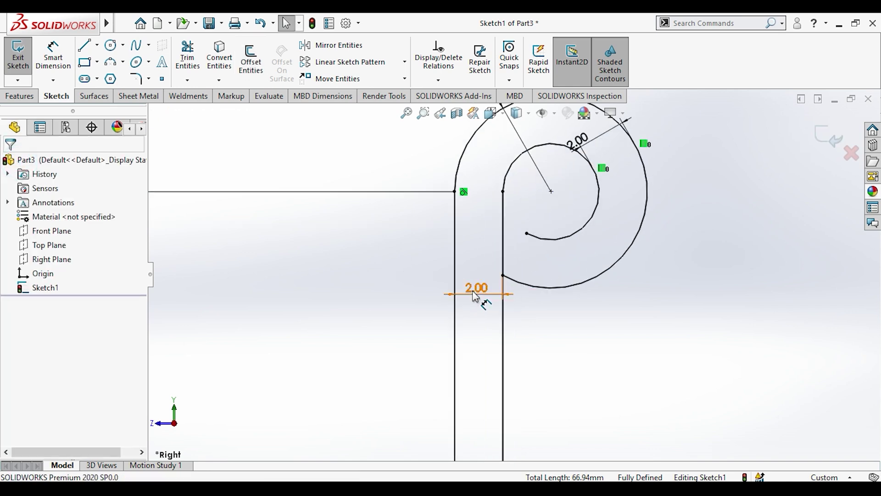
- Change the arc-end gap dimension from 2.00 to 4 mm
{"action": "double_click", "coordinate": [473, 290]}
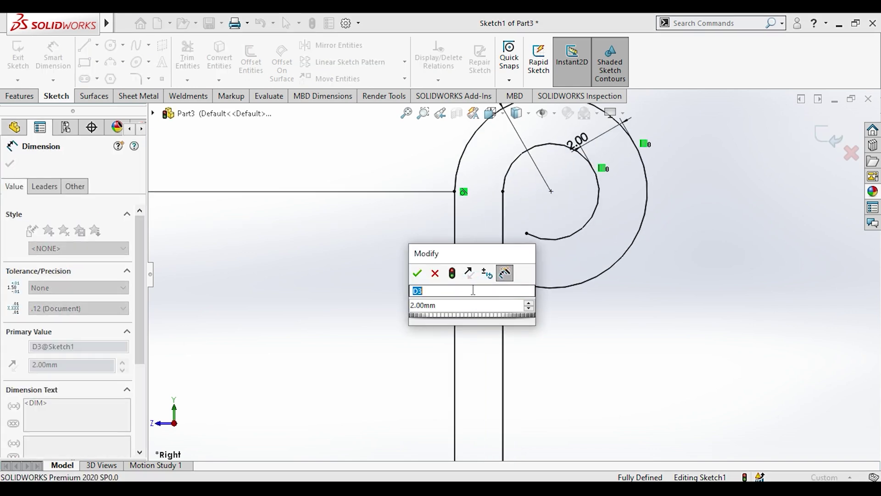
{"action": "left_click", "coordinate": [446, 303]}
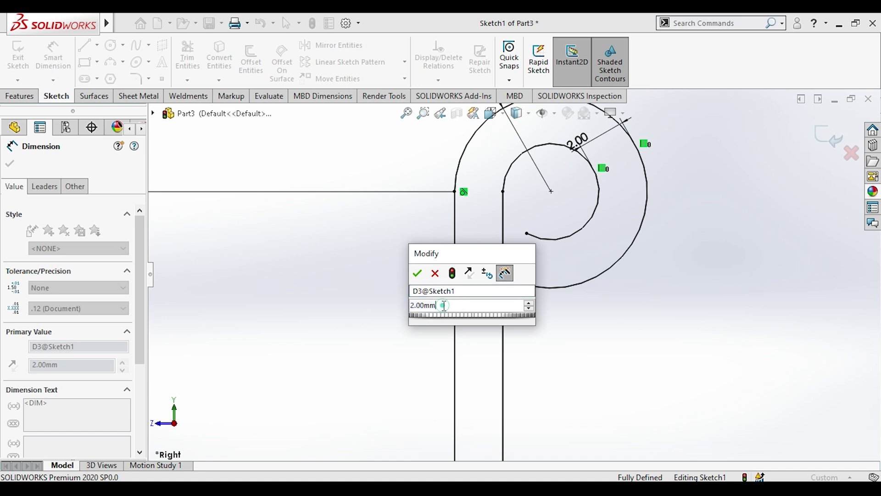
{"action": "type", "text": "4"}
{"action": "key", "text": "Return"}
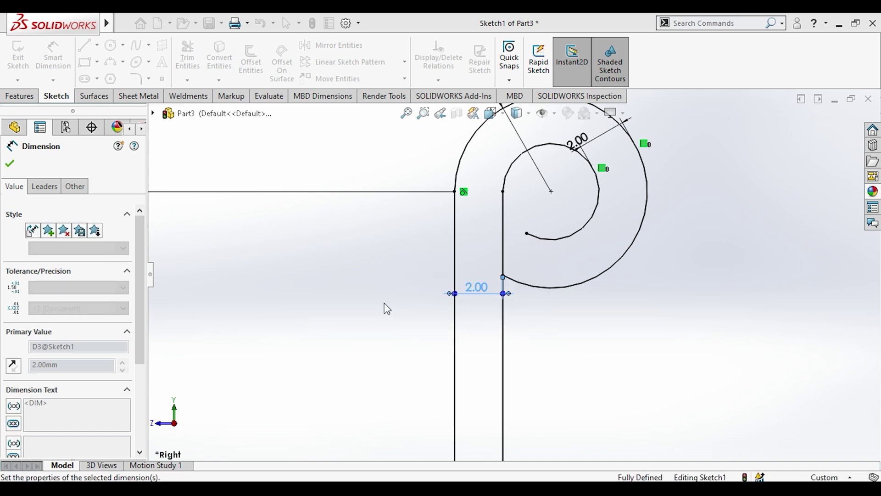
{"action": "key", "text": "Escape"}
{"action": "scroll", "coordinate": [547, 255], "scroll_direction": "up", "scroll_amount": 1}
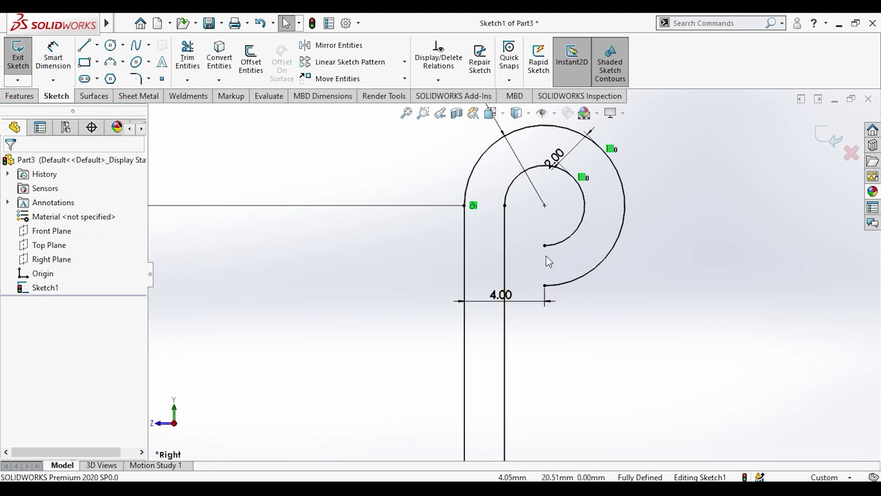
- Draw short lines closing the inner arc end and the bottom of the hooked profile
{"action": "left_click", "coordinate": [86, 45]}
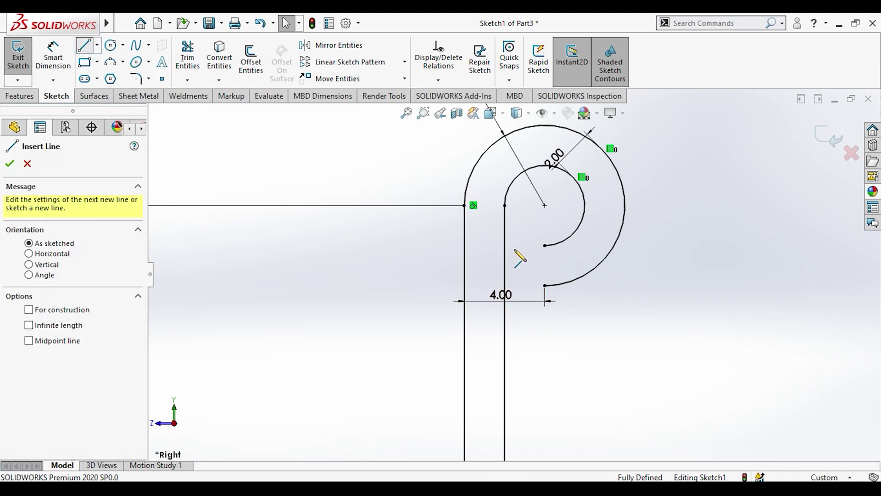
{"action": "left_click", "coordinate": [545, 245]}
{"action": "left_click", "coordinate": [546, 285]}
{"action": "scroll", "coordinate": [552, 299], "scroll_direction": "up", "scroll_amount": 2}
{"action": "key", "text": "Escape"}
{"action": "key", "text": "Escape"}
{"action": "scroll", "coordinate": [552, 299], "scroll_direction": "up", "scroll_amount": 2}
{"action": "scroll", "coordinate": [553, 299], "scroll_direction": "up", "scroll_amount": 3}
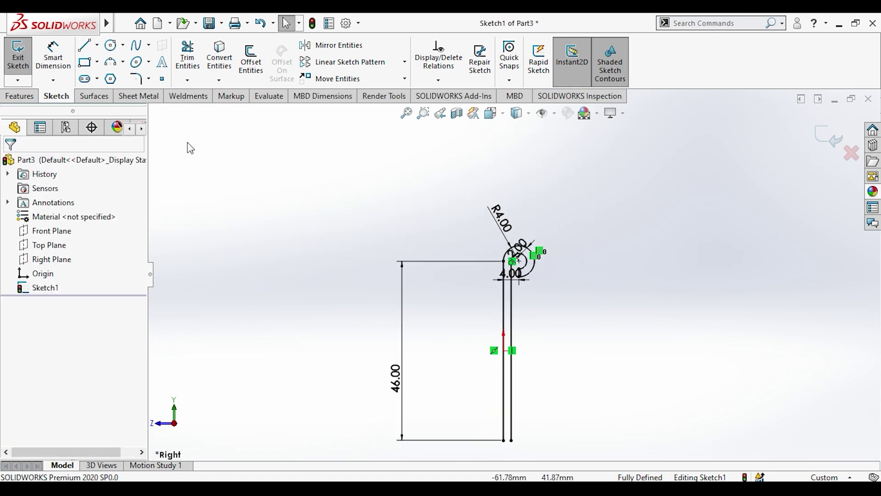
{"action": "key", "text": "l"}
{"action": "scroll", "coordinate": [521, 425], "scroll_direction": "down", "scroll_amount": 2}
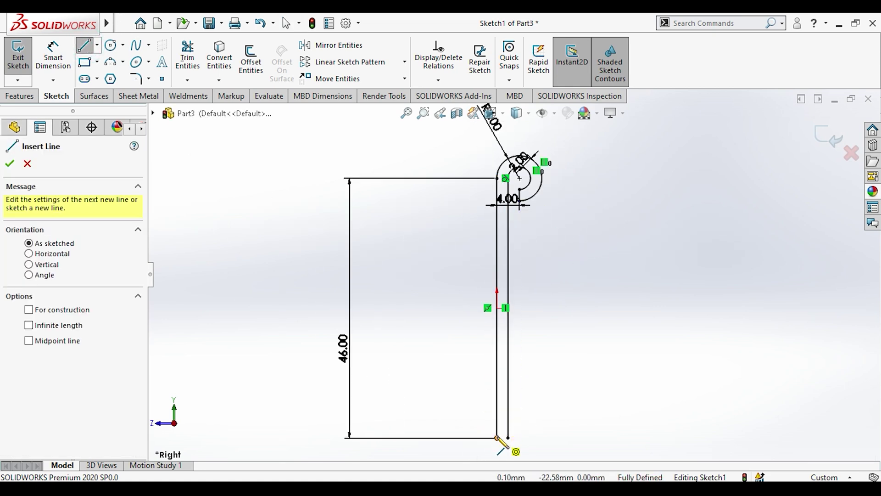
{"action": "left_click", "coordinate": [497, 437]}
{"action": "key", "text": "Escape"}
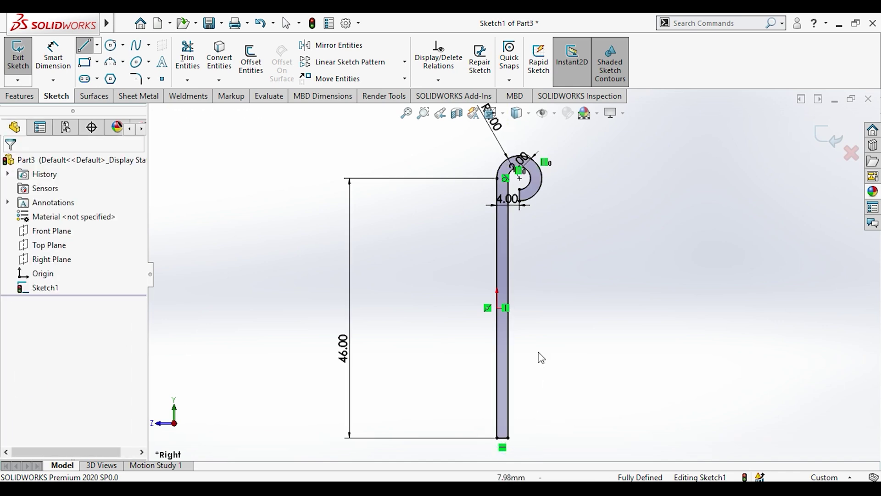
{"action": "left_click", "coordinate": [26, 96]}
{"action": "left_click", "coordinate": [23, 57]}
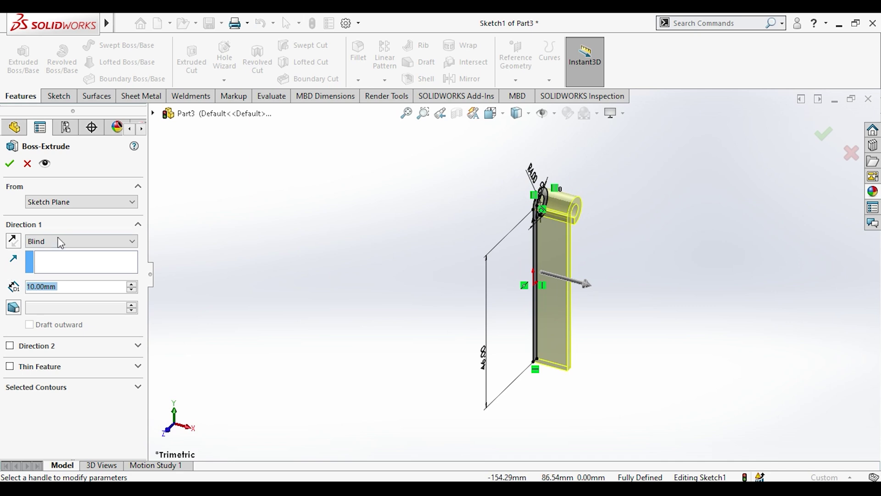
- Extrude the hooked profile Mid Plane to 140 mm as Boss-Extrude1
{"action": "left_click", "coordinate": [59, 241]}
{"action": "left_click", "coordinate": [55, 295]}
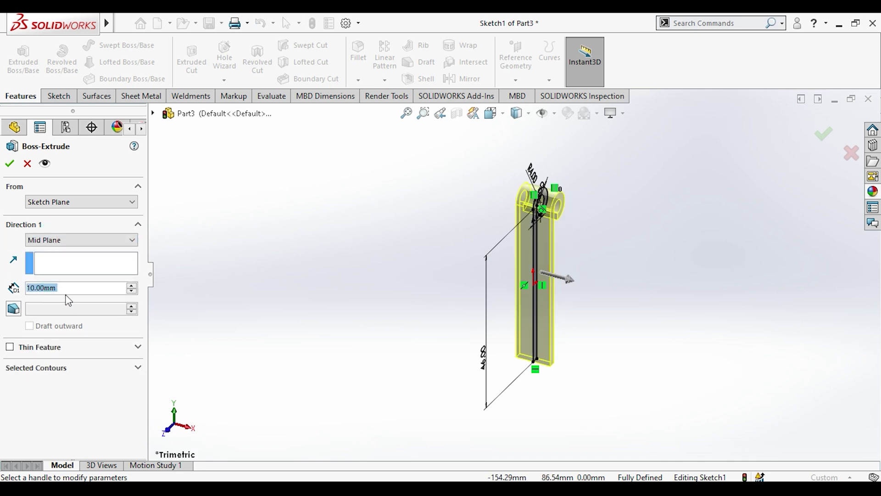
{"action": "type", "text": "140"}
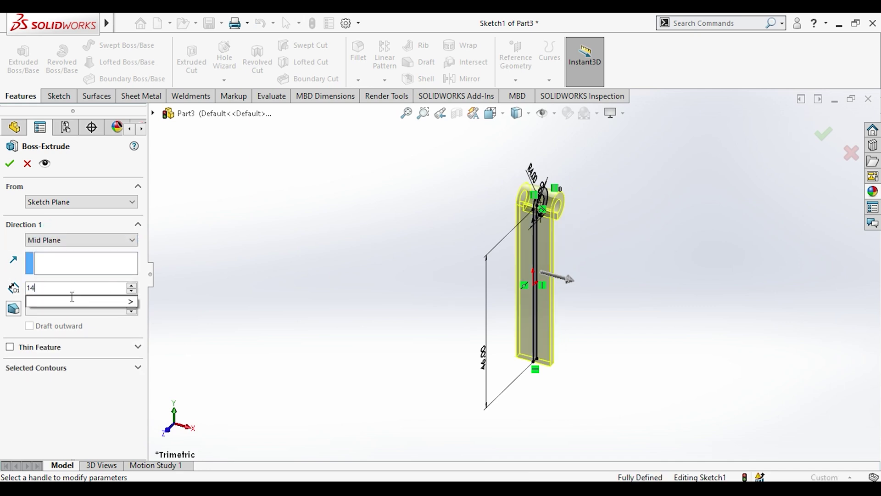
{"action": "key", "text": "Return"}
{"action": "left_click", "coordinate": [9, 163]}
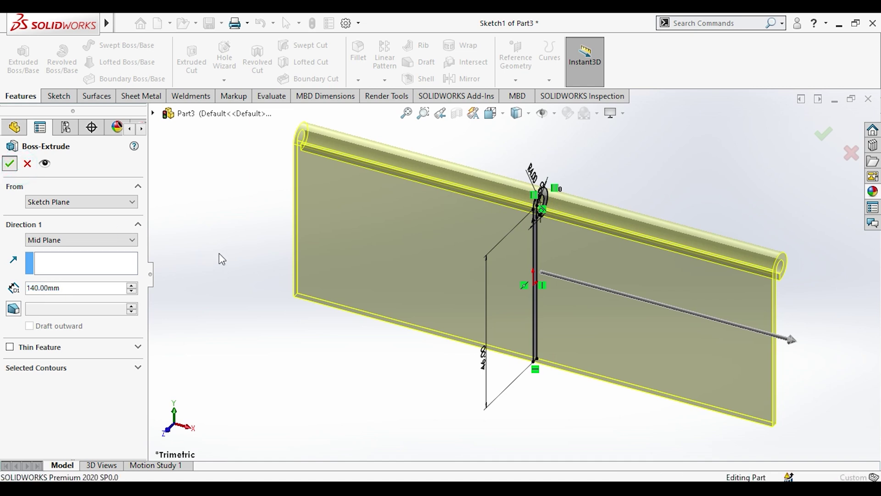
- Orbit the plate and switch to the Back view
{"action": "mouse_move", "coordinate": [596, 295]}
{"action": "middle_mouse_down"}
{"action": "mouse_move", "coordinate": [528, 279]}
{"action": "mouse_move", "coordinate": [462, 187]}
{"action": "mouse_move", "coordinate": [522, 330]}
{"action": "middle_mouse_up"}
{"action": "key", "text": "space"}
{"action": "left_click", "coordinate": [426, 300]}
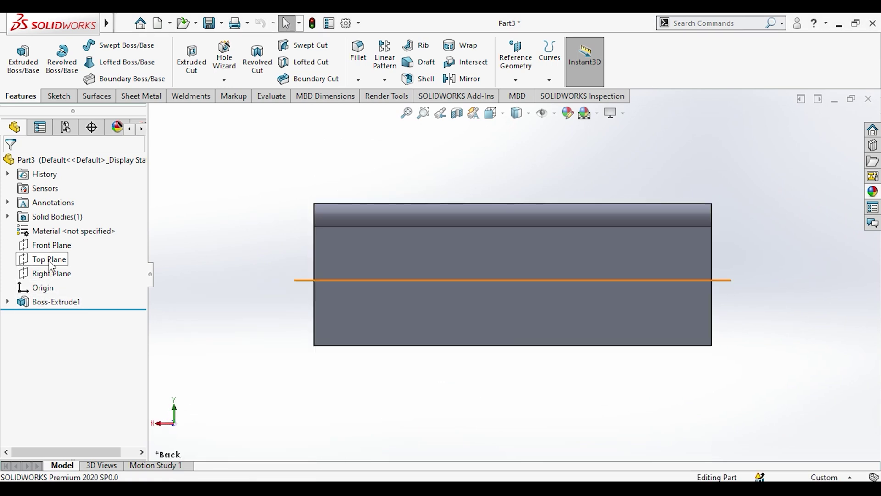
- Sketch two corner rectangles over the knuckle on the Front Plane
{"action": "left_click", "coordinate": [55, 245]}
{"action": "left_click", "coordinate": [62, 227]}
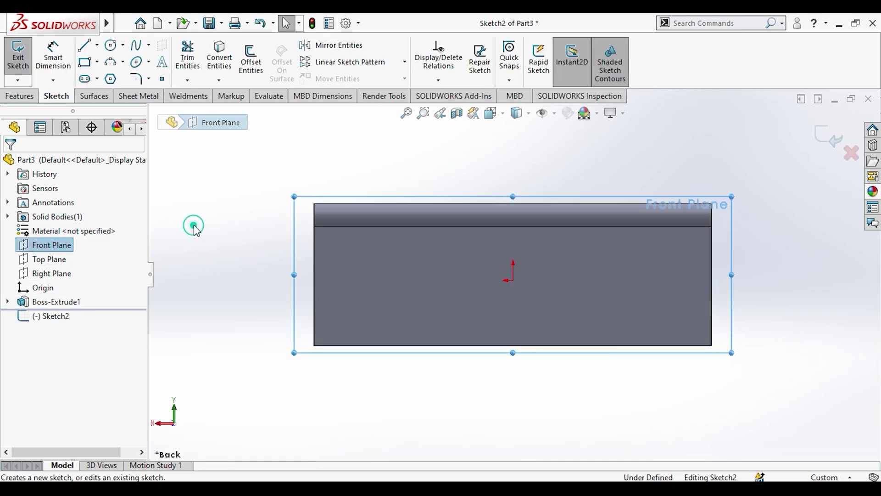
{"action": "left_click", "coordinate": [383, 203]}
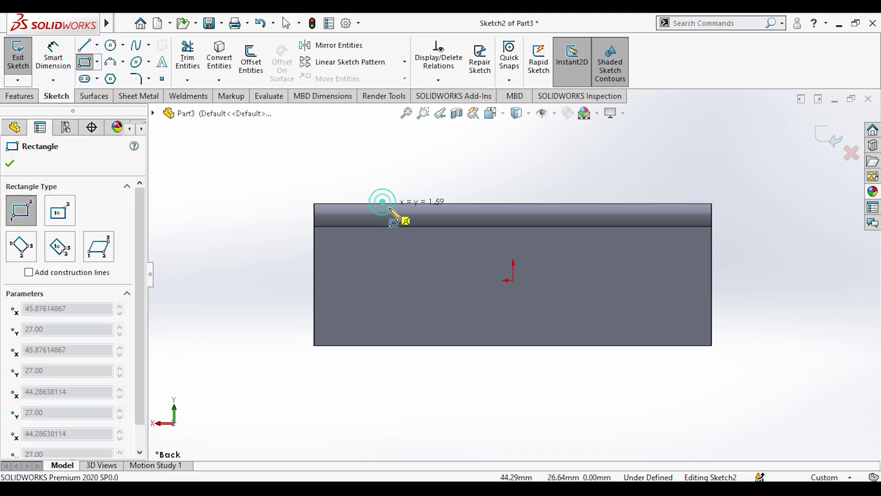
{"action": "left_click", "coordinate": [474, 237]}
{"action": "left_click", "coordinate": [87, 65]}
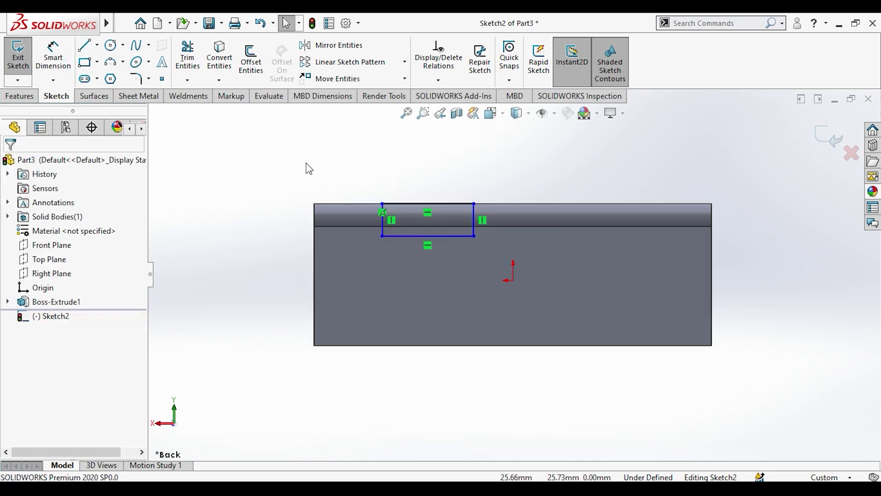
{"action": "left_click", "coordinate": [665, 204]}
{"action": "left_click", "coordinate": [581, 240]}
{"action": "key", "text": "Escape"}
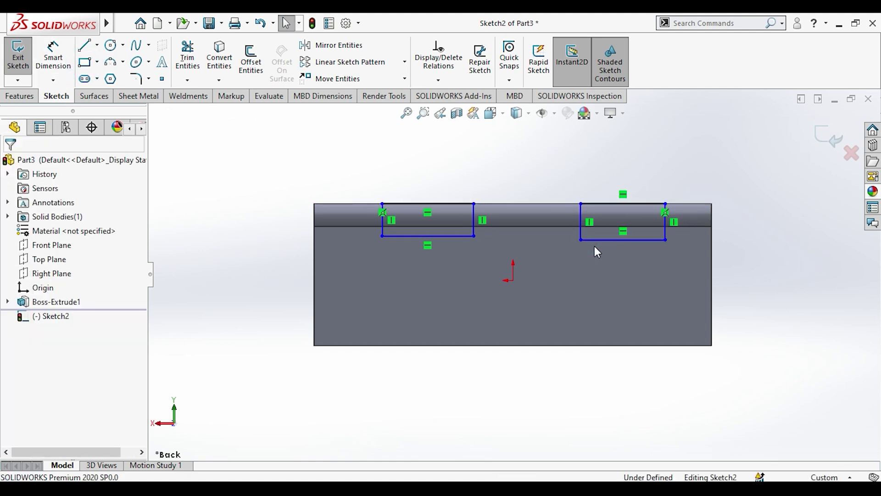
- Box-select and delete the right-hand rectangle
{"action": "left_click", "coordinate": [592, 204]}
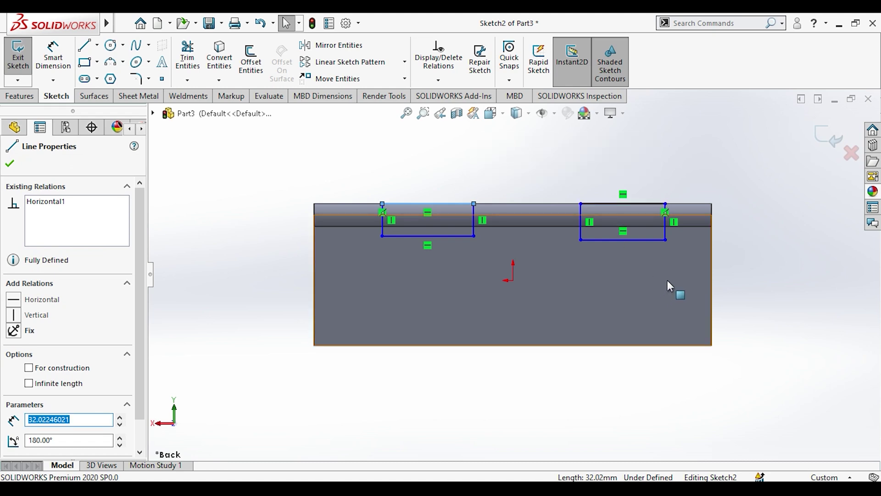
{"action": "left_click_drag", "start_coordinate": [689, 274], "coordinate": [559, 169]}
{"action": "key", "text": "Delete"}
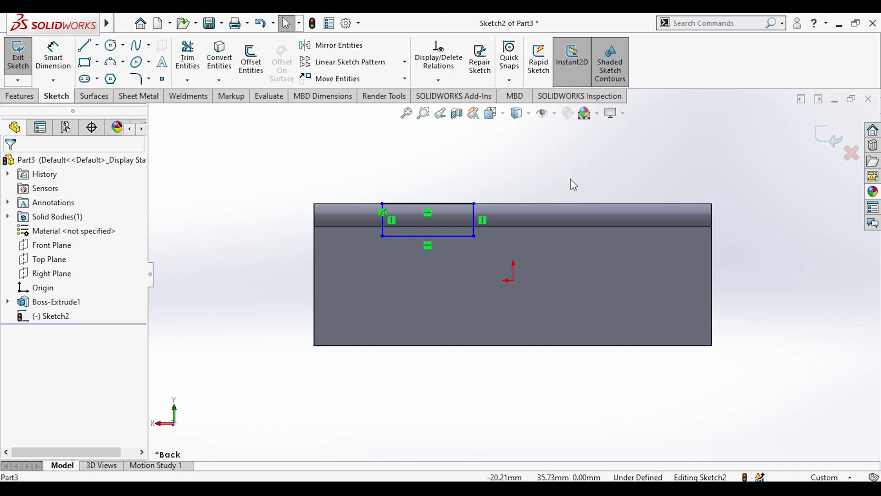
- Dimension the rectangle: 30 mm from the plate's left edge, 20 mm wide, 10 mm tall
{"action": "left_click", "coordinate": [53, 54]}
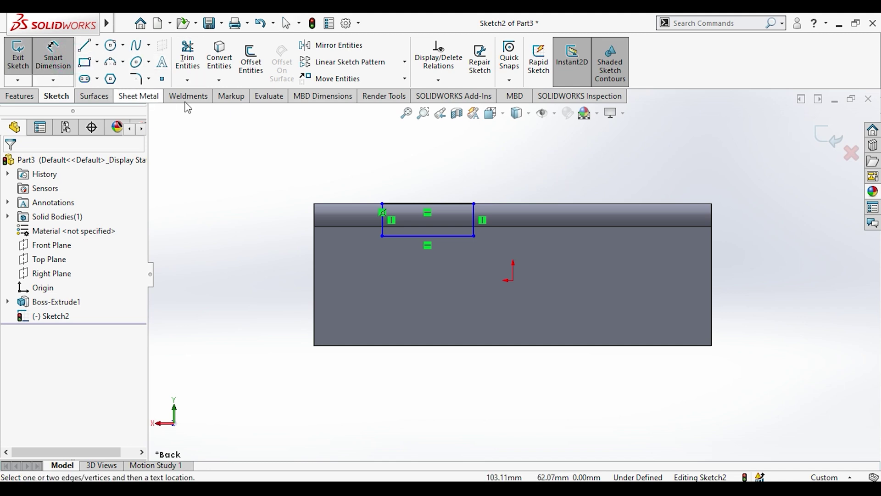
{"action": "left_click", "coordinate": [316, 214]}
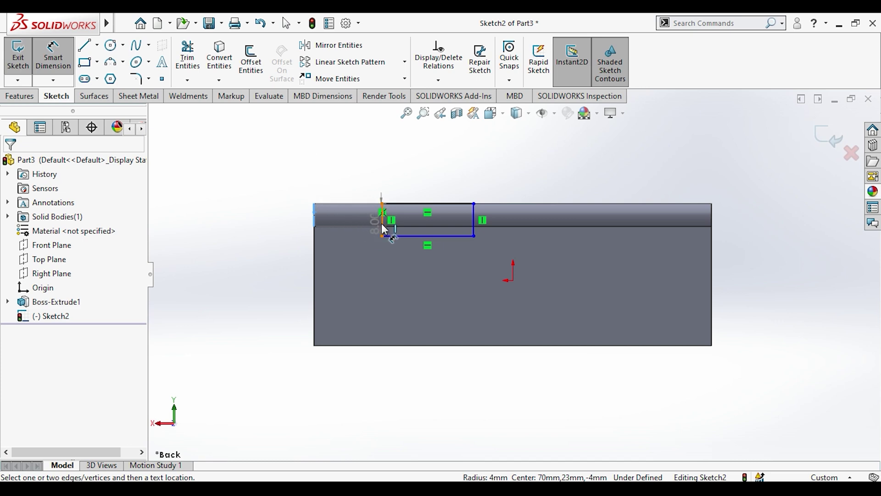
{"action": "left_click", "coordinate": [385, 230]}
{"action": "left_click", "coordinate": [346, 172]}
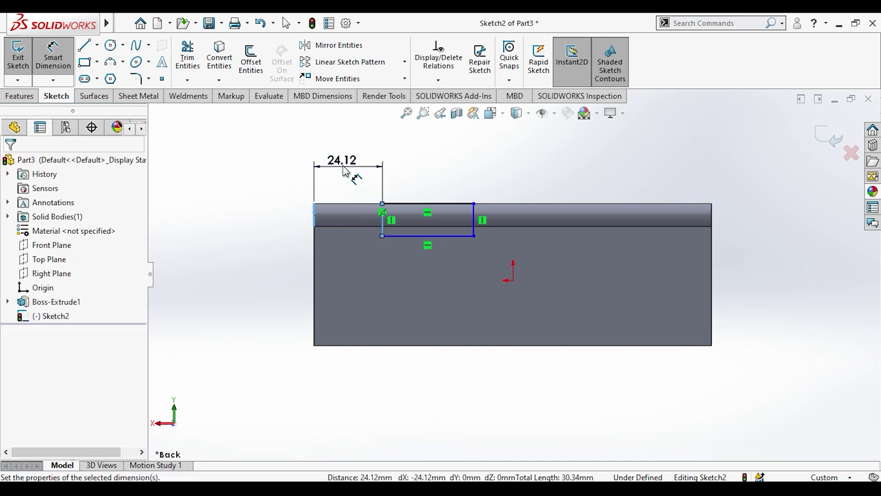
{"action": "type", "text": "30"}
{"action": "key", "text": "Return"}
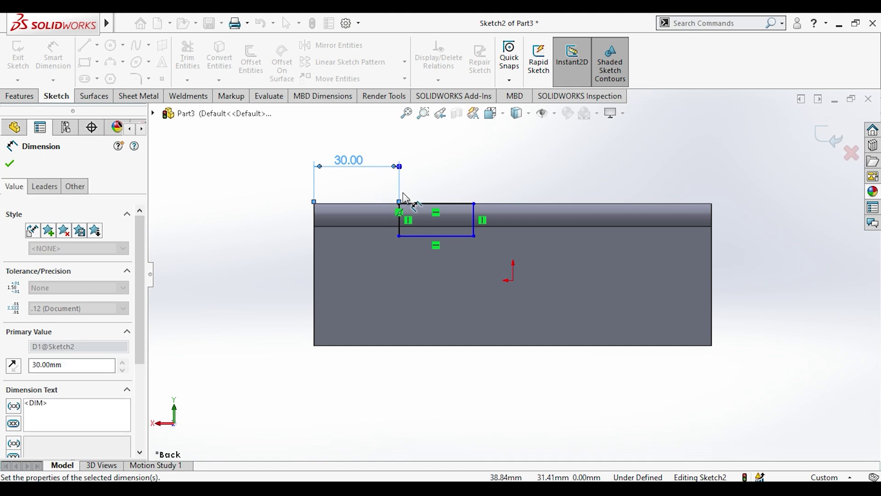
{"action": "left_click", "coordinate": [418, 203]}
{"action": "left_click", "coordinate": [424, 176]}
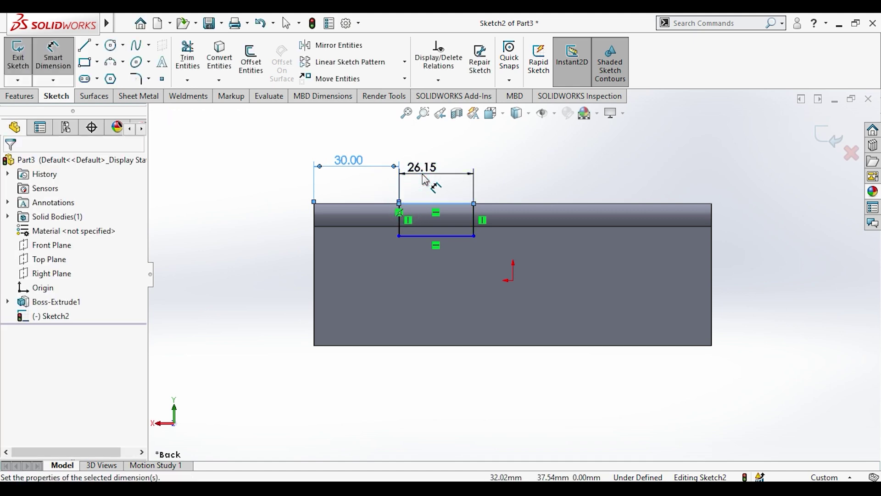
{"action": "type", "text": "20"}
{"action": "key", "text": "Return"}
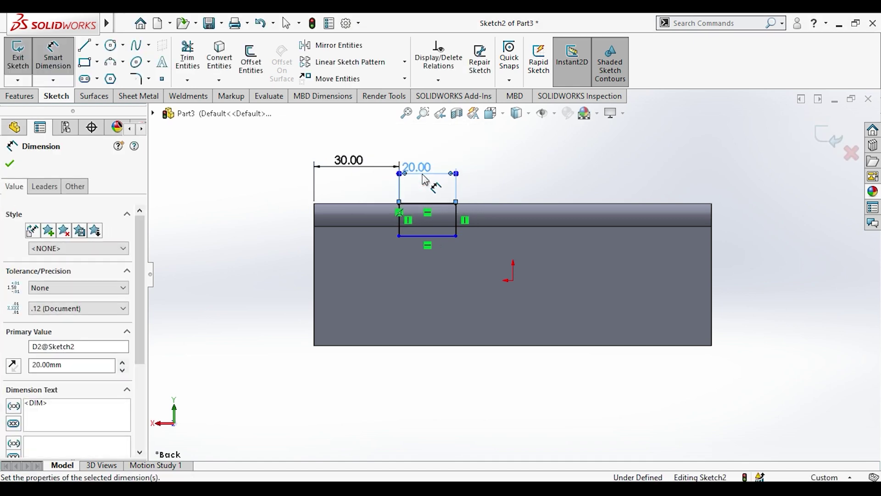
{"action": "left_click", "coordinate": [399, 230]}
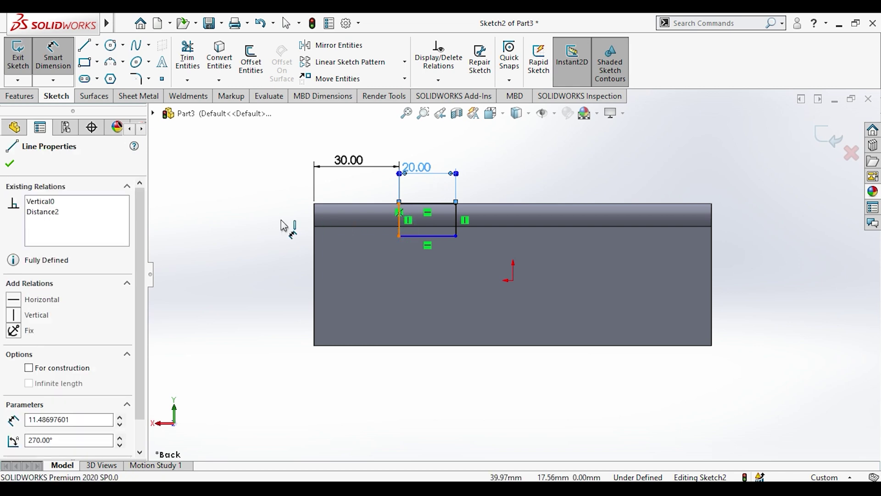
{"action": "left_click", "coordinate": [281, 224]}
{"action": "type", "text": "10"}
{"action": "key", "text": "Return"}
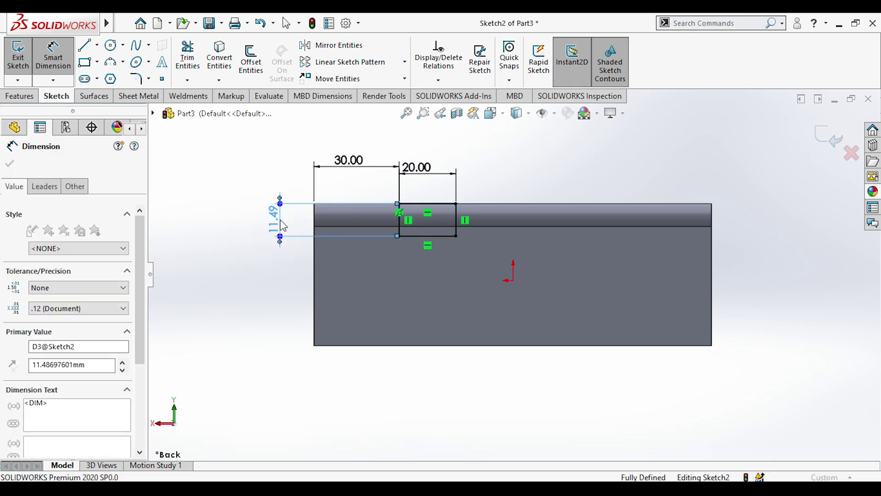
{"action": "key", "text": "Escape"}
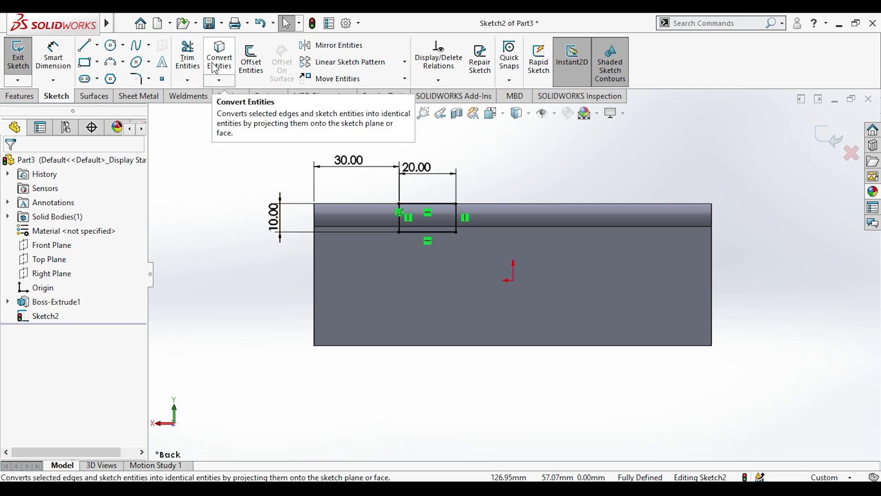
- Draw a vertical centerline from the origin down past the plate
{"action": "left_click", "coordinate": [97, 45]}
{"action": "left_click", "coordinate": [110, 74]}
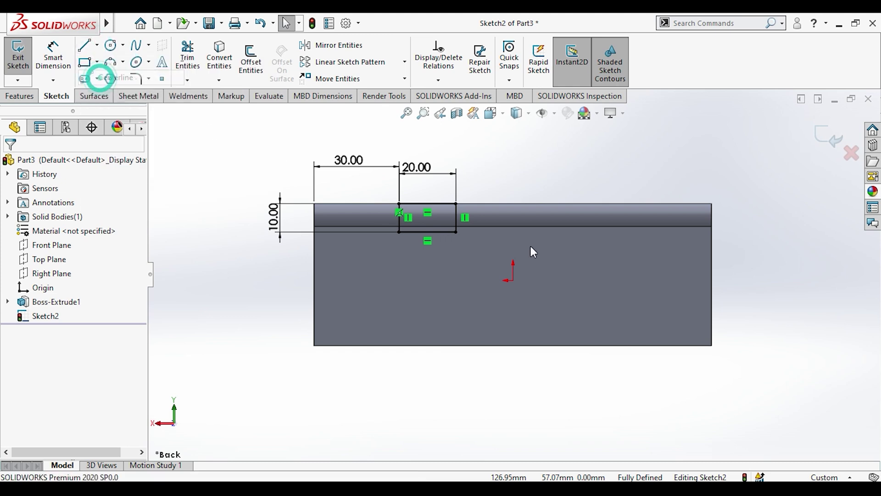
{"action": "left_click", "coordinate": [513, 281]}
{"action": "left_click", "coordinate": [513, 384]}
{"action": "key", "text": "Escape"}
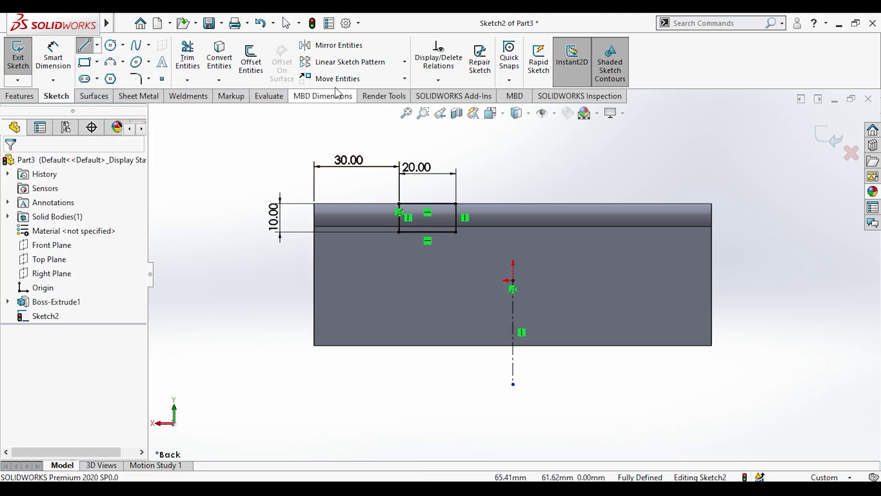
- Mirror the rectangle's four sides across the centerline
{"action": "left_click", "coordinate": [331, 45]}
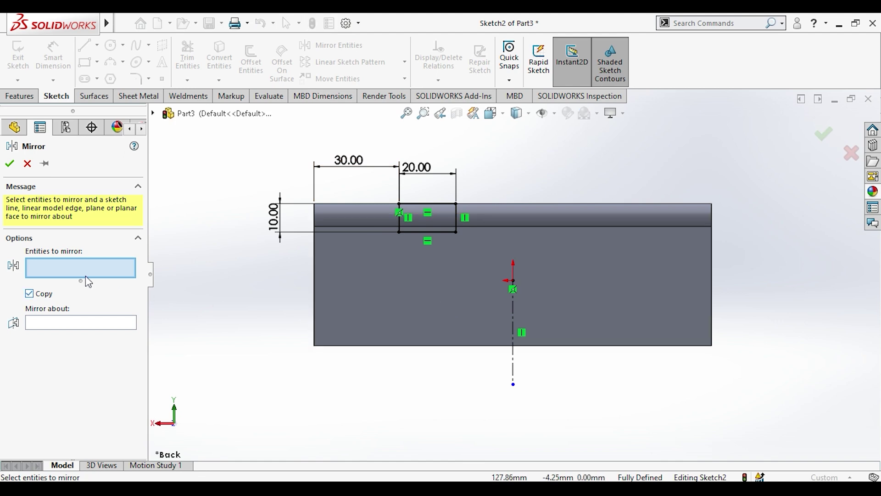
{"action": "left_click", "coordinate": [455, 217]}
{"action": "left_click", "coordinate": [437, 204]}
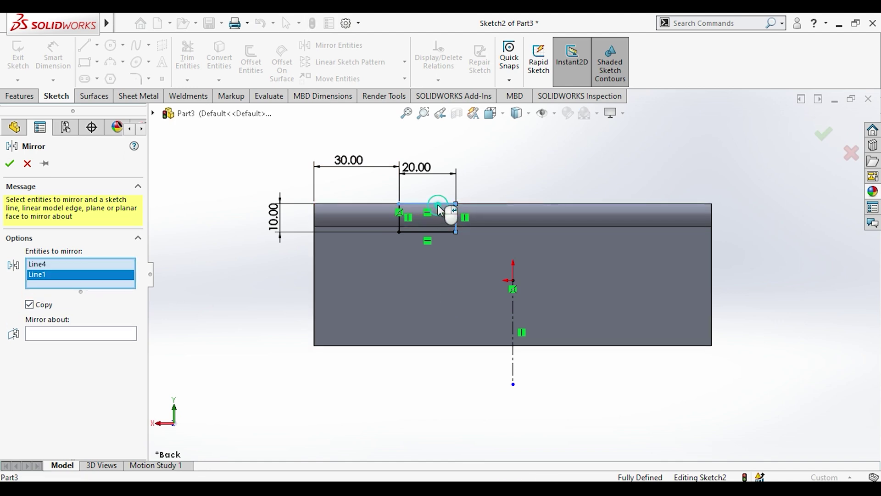
{"action": "left_click", "coordinate": [402, 221]}
{"action": "left_click", "coordinate": [105, 353]}
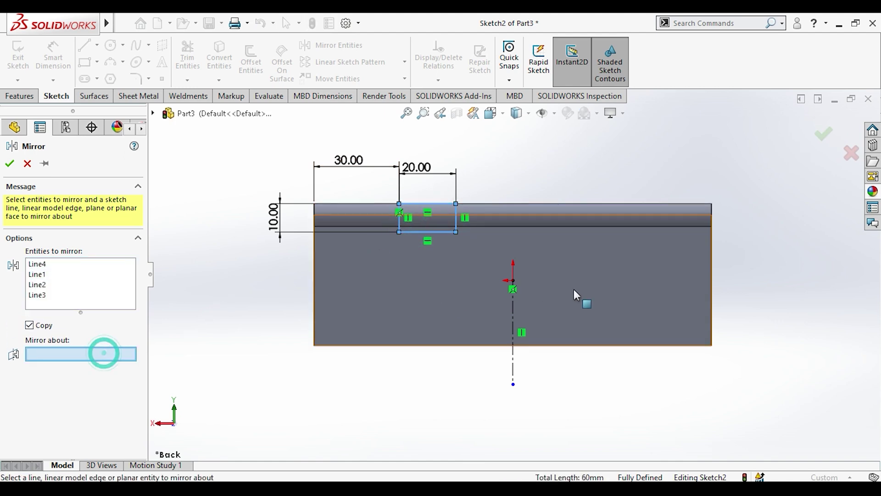
{"action": "left_click", "coordinate": [514, 320]}
- Accept the mirror and cut both rectangles Through All - Both as Cut-Extrude1
{"action": "left_click", "coordinate": [9, 164]}
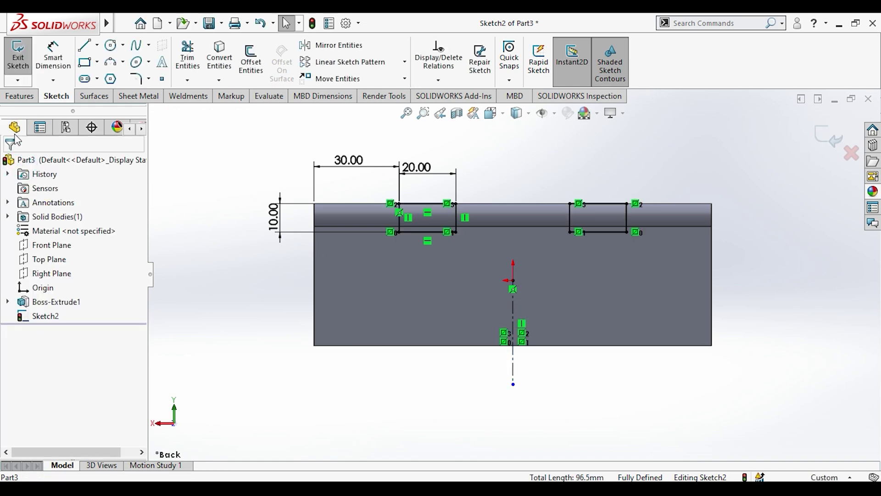
{"action": "left_click", "coordinate": [20, 99]}
{"action": "left_click", "coordinate": [192, 60]}
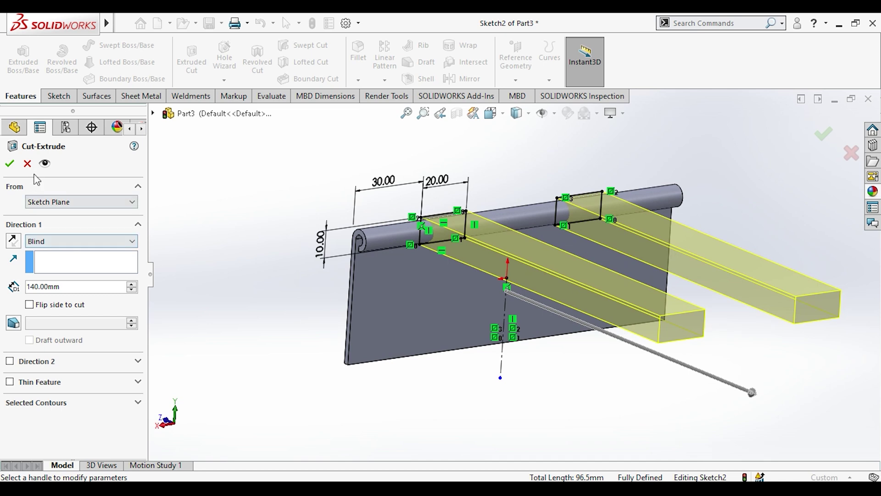
{"action": "left_click", "coordinate": [46, 239]}
{"action": "left_click", "coordinate": [64, 268]}
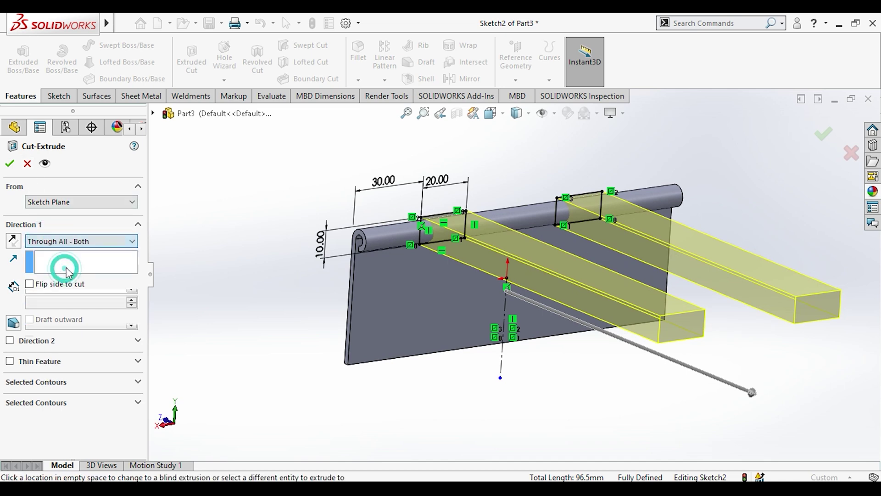
{"action": "left_click", "coordinate": [10, 168]}
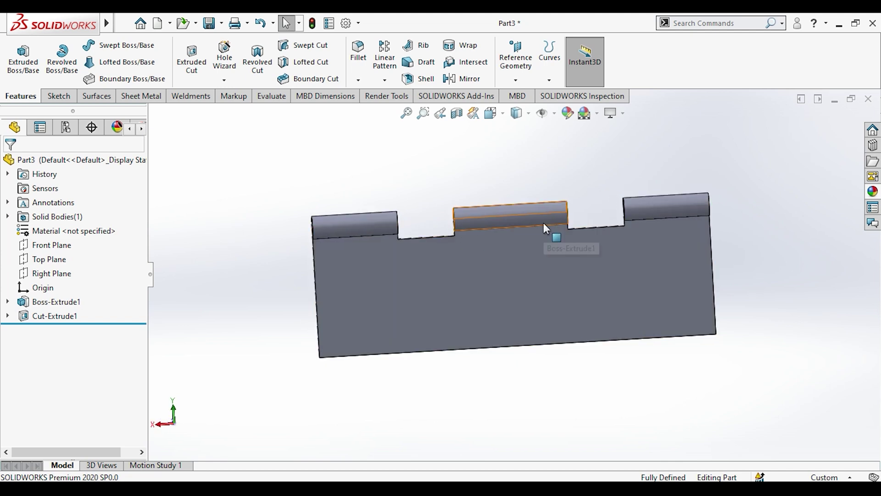
- Orbit the notched leaf and switch to the Back view
{"action": "middle_click_drag", "start_coordinate": [543, 222], "coordinate": [505, 274]}
{"action": "key", "text": "space"}
{"action": "left_click", "coordinate": [415, 301]}
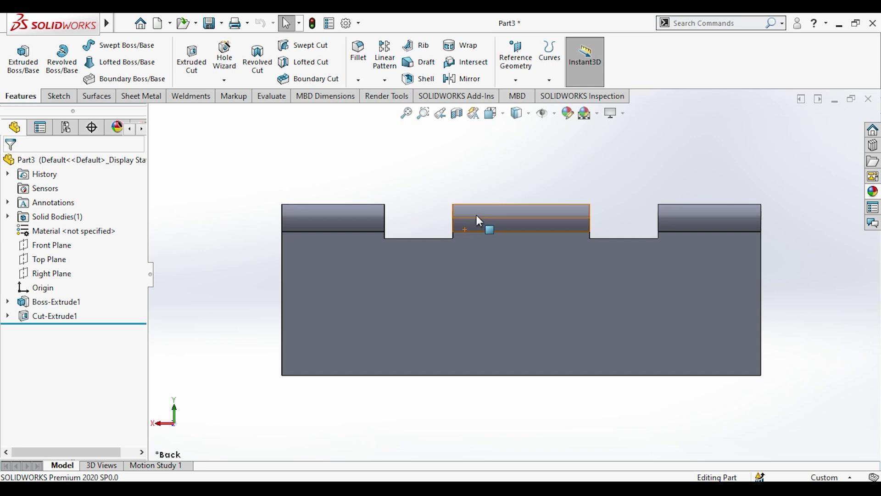
- Edit Sketch2 of Cut-Extrude1, change the slot width from 20 to 25 mm, and rebuild the cut
{"action": "left_click", "coordinate": [8, 316]}
{"action": "left_click", "coordinate": [58, 331]}
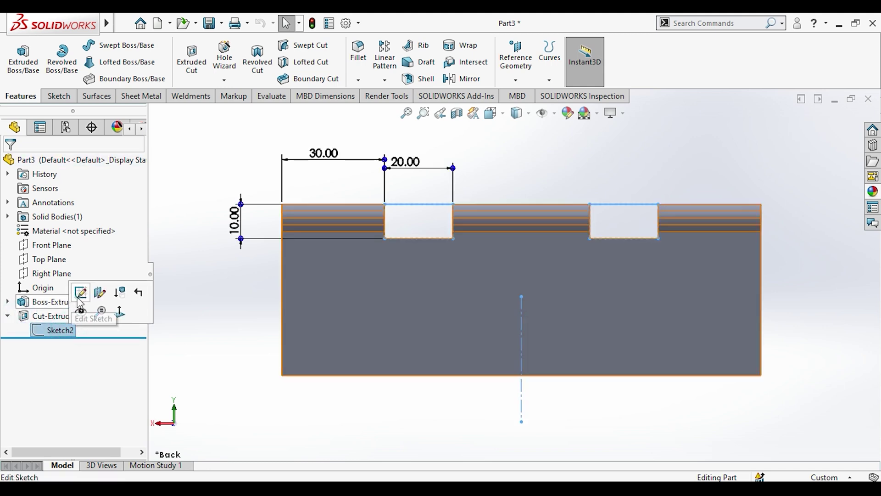
{"action": "left_click", "coordinate": [98, 298]}
{"action": "double_click", "coordinate": [405, 161]}
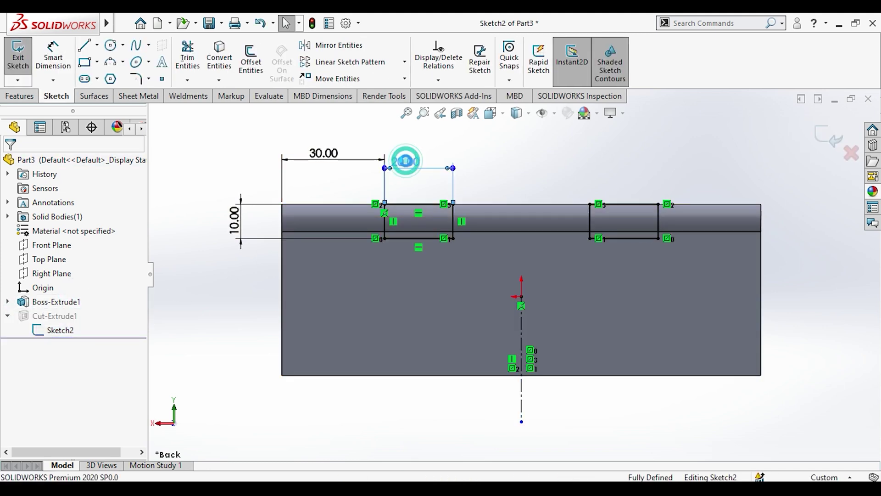
{"action": "type", "text": "30"}
{"action": "key", "text": "Return"}
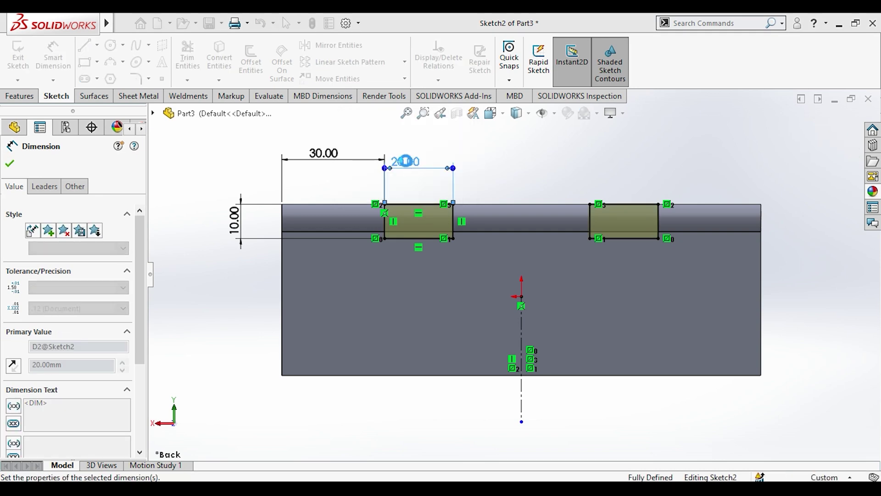
{"action": "left_click", "coordinate": [417, 161]}
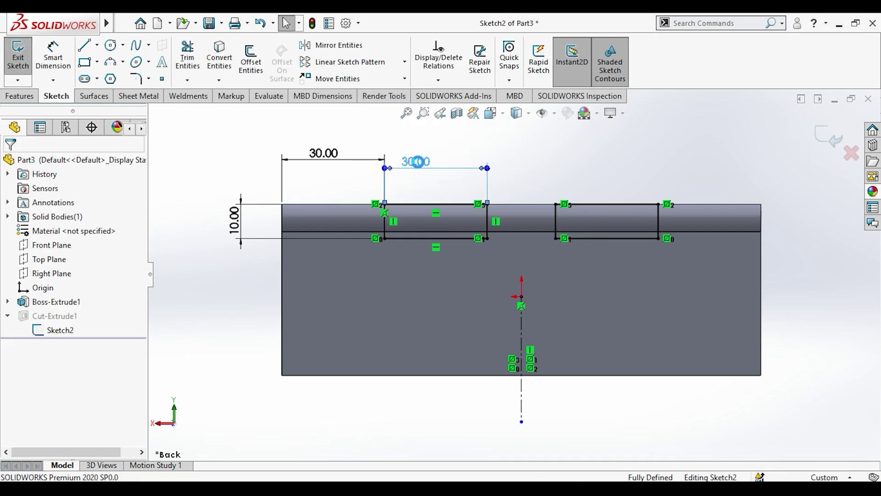
{"action": "double_click", "coordinate": [416, 161]}
{"action": "type", "text": "25"}
{"action": "key", "text": "Return"}
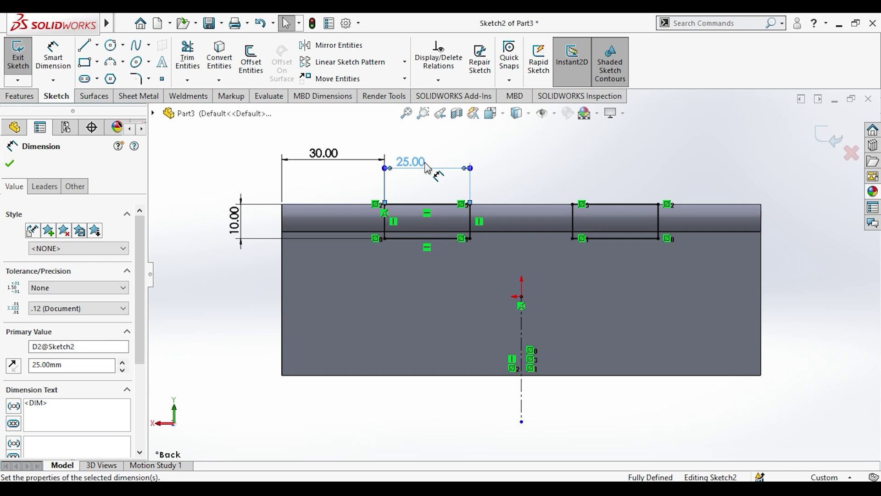
{"action": "left_click", "coordinate": [821, 138]}
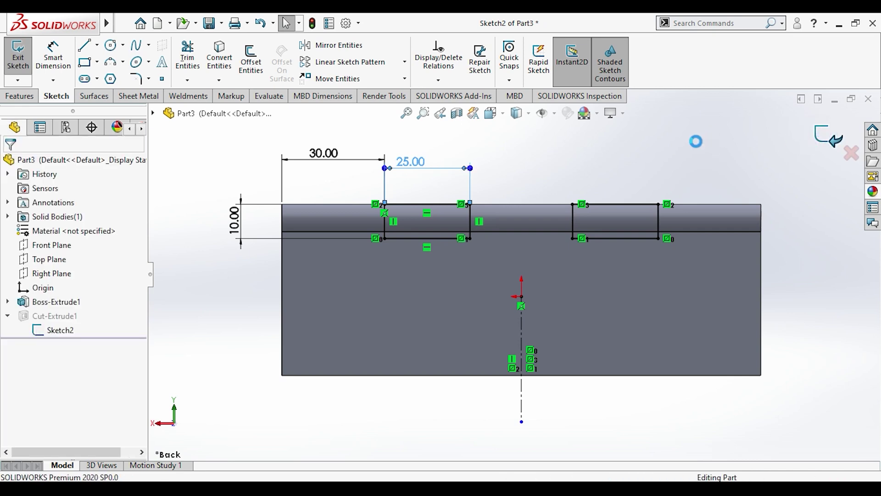
{"action": "mouse_move", "coordinate": [478, 207]}
{"action": "middle_mouse_down"}
{"action": "mouse_move", "coordinate": [477, 185]}
{"action": "mouse_move", "coordinate": [475, 220]}
{"action": "middle_mouse_up"}
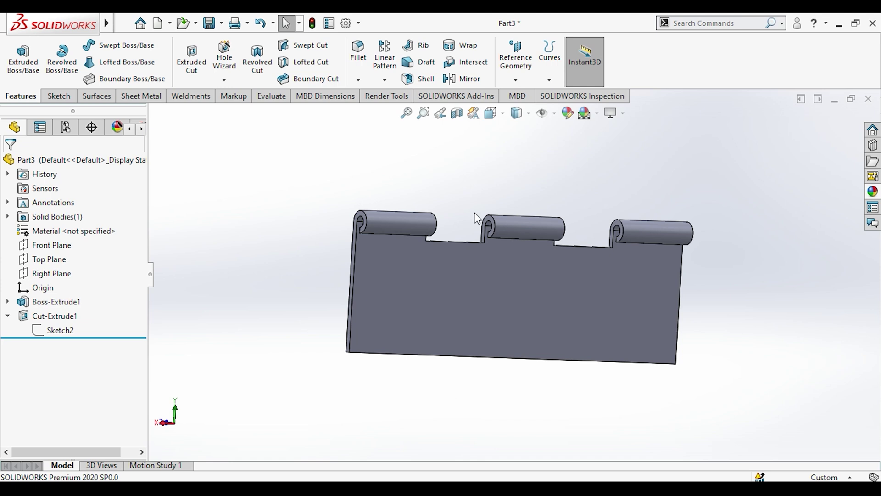
- Fillet the plate's lower-left and lower-right corner edges with a 5 mm radius
{"action": "left_click", "coordinate": [357, 82]}
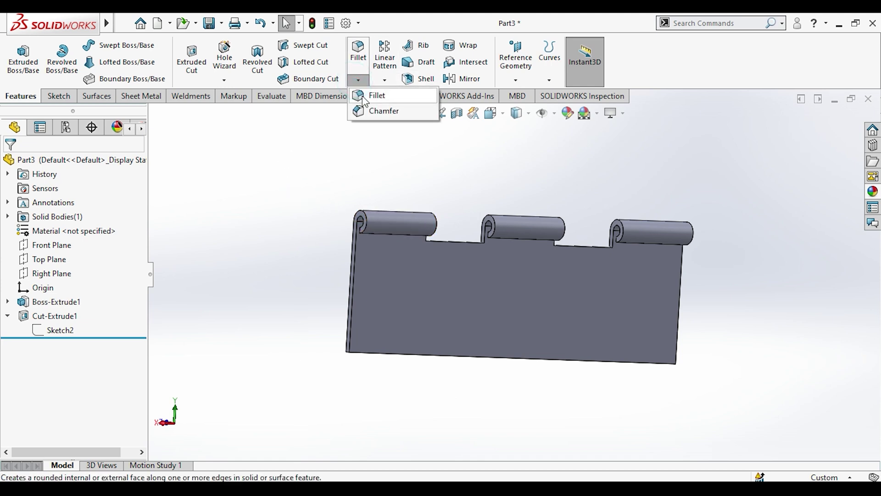
{"action": "scroll", "coordinate": [376, 328], "scroll_direction": "down", "scroll_amount": 3}
{"action": "mouse_move", "coordinate": [388, 311]}
{"action": "middle_mouse_down"}
{"action": "mouse_move", "coordinate": [476, 269]}
{"action": "mouse_move", "coordinate": [495, 239]}
{"action": "middle_mouse_up"}
{"action": "left_click", "coordinate": [495, 238]}
{"action": "scroll", "coordinate": [515, 266], "scroll_direction": "up", "scroll_amount": 3}
{"action": "mouse_move", "coordinate": [565, 285]}
{"action": "middle_mouse_down"}
{"action": "mouse_move", "coordinate": [707, 312]}
{"action": "mouse_move", "coordinate": [741, 403]}
{"action": "mouse_move", "coordinate": [643, 321]}
{"action": "middle_mouse_up"}
{"action": "left_click", "coordinate": [694, 423]}
{"action": "scroll", "coordinate": [693, 404], "scroll_direction": "up", "scroll_amount": 2}
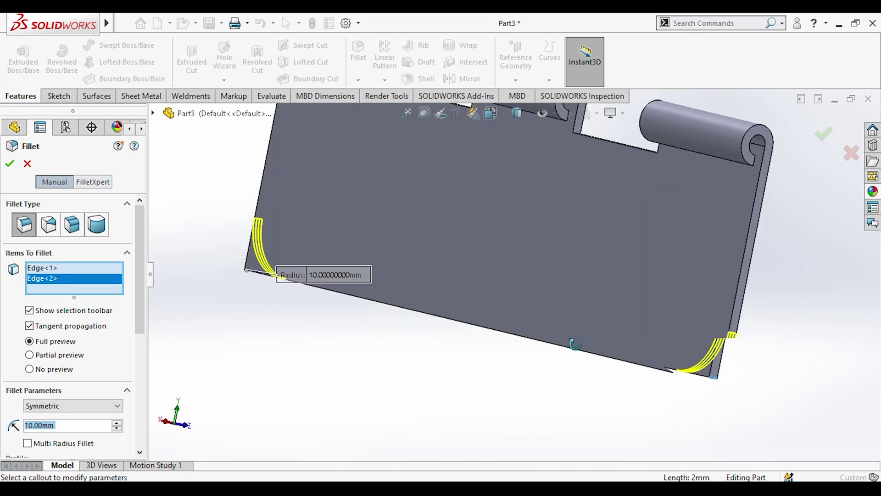
{"action": "left_click", "coordinate": [66, 422]}
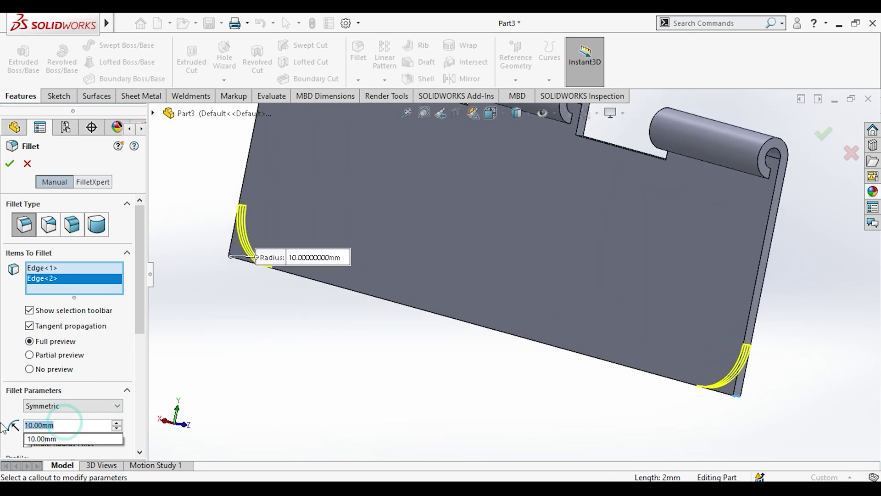
{"action": "type", "text": "5"}
{"action": "key", "text": "Return"}
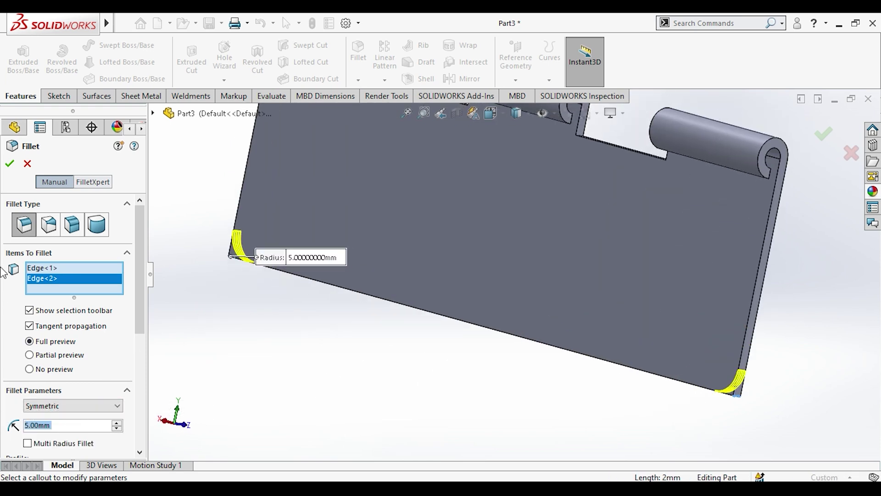
{"action": "left_click", "coordinate": [9, 164]}
- Add a 1 mm fillet to the four slot corner edges beside the knuckles
{"action": "mouse_move", "coordinate": [336, 339]}
{"action": "middle_mouse_down"}
{"action": "mouse_move", "coordinate": [426, 238]}
{"action": "mouse_move", "coordinate": [263, 166]}
{"action": "middle_mouse_up"}
{"action": "left_click", "coordinate": [358, 80]}
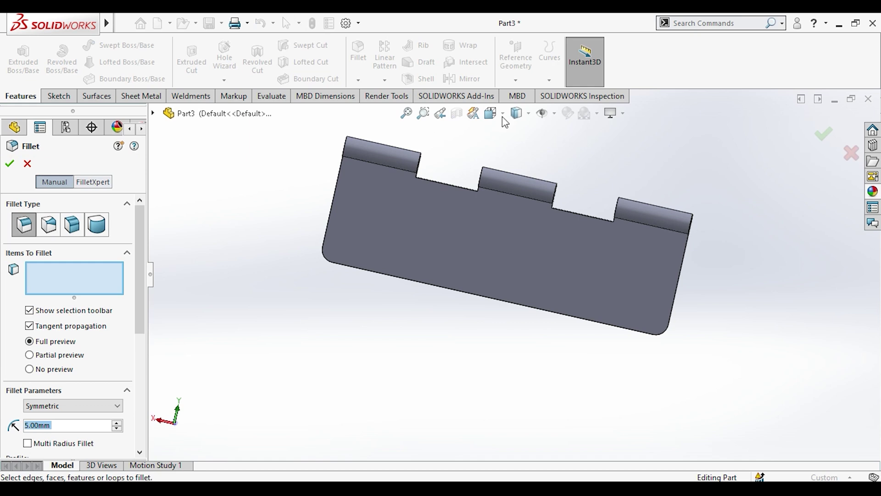
{"action": "scroll", "coordinate": [478, 210], "scroll_direction": "down", "scroll_amount": 5}
{"action": "middle_click_drag", "start_coordinate": [478, 210], "coordinate": [486, 269]}
{"action": "scroll", "coordinate": [462, 247], "scroll_direction": "down", "scroll_amount": 5}
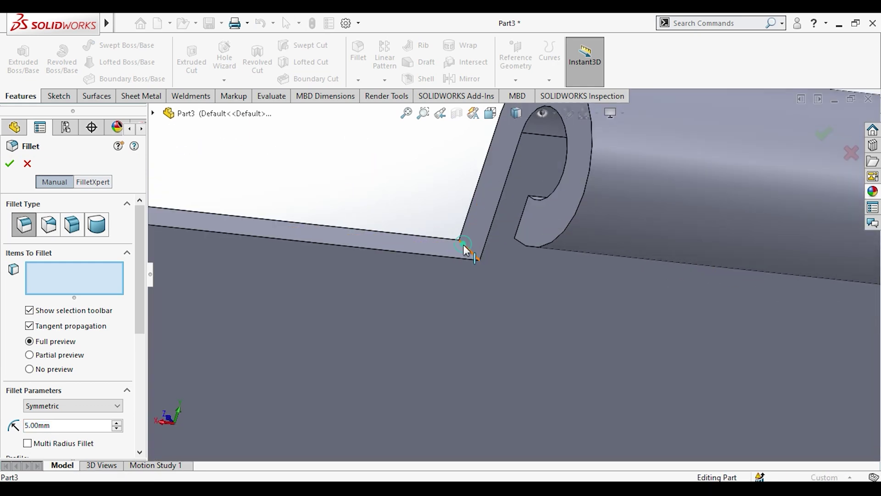
{"action": "left_click", "coordinate": [465, 250]}
{"action": "scroll", "coordinate": [465, 250], "scroll_direction": "up", "scroll_amount": 5}
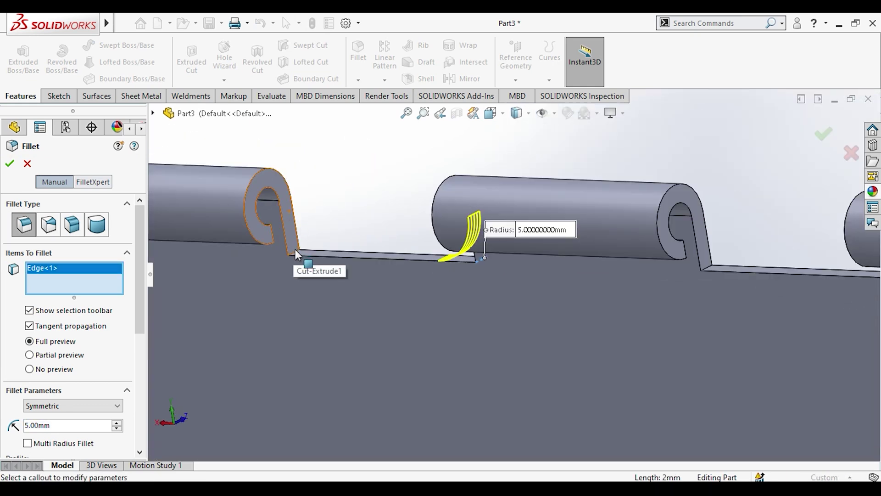
{"action": "left_click", "coordinate": [297, 252]}
{"action": "scroll", "coordinate": [594, 254], "scroll_direction": "down", "scroll_amount": 5}
{"action": "left_click", "coordinate": [824, 285]}
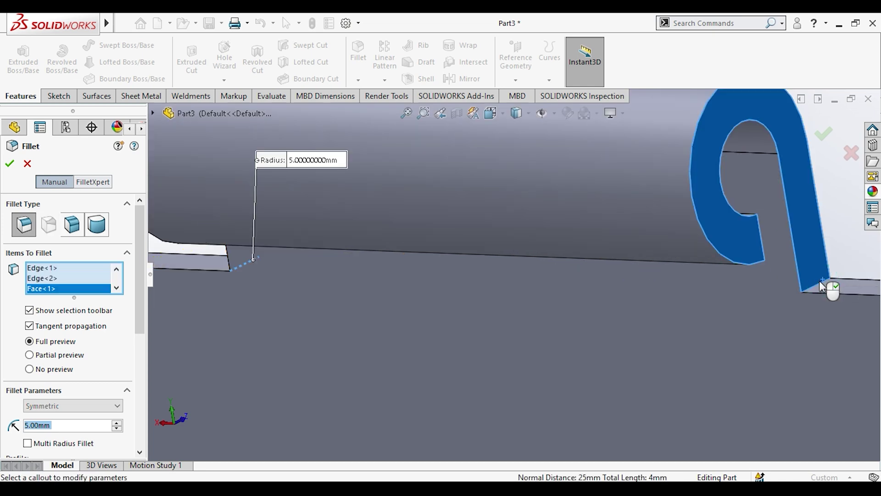
{"action": "left_click", "coordinate": [822, 284]}
{"action": "left_click", "coordinate": [825, 289]}
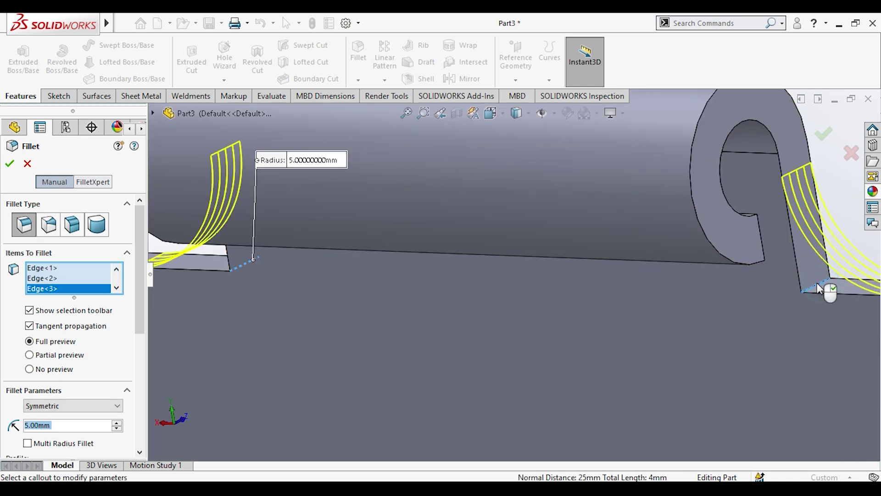
{"action": "scroll", "coordinate": [763, 270], "scroll_direction": "up", "scroll_amount": 5}
{"action": "scroll", "coordinate": [647, 272], "scroll_direction": "down", "scroll_amount": 2}
{"action": "scroll", "coordinate": [648, 271], "scroll_direction": "down", "scroll_amount": 4}
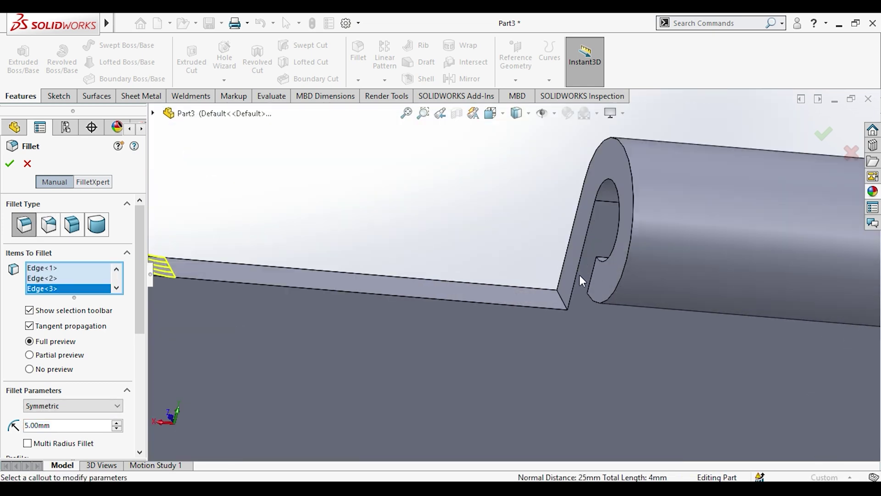
{"action": "left_click", "coordinate": [563, 303]}
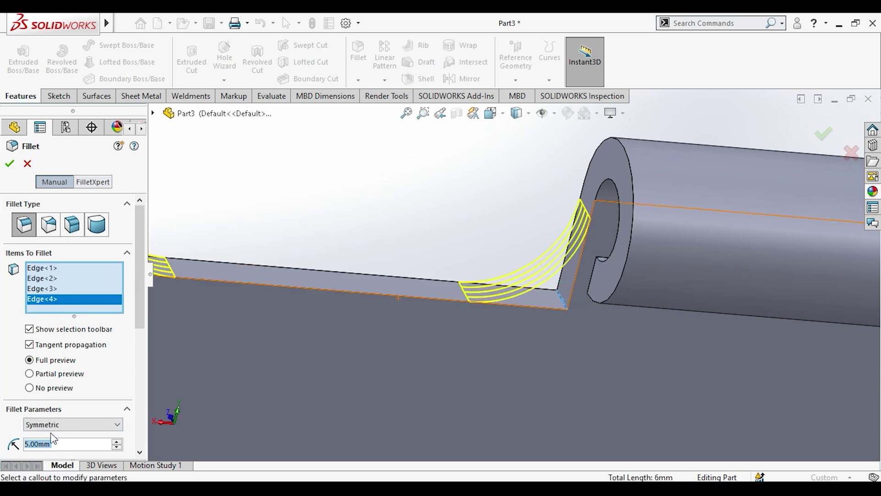
{"action": "type", "text": "1"}
{"action": "key", "text": "Return"}
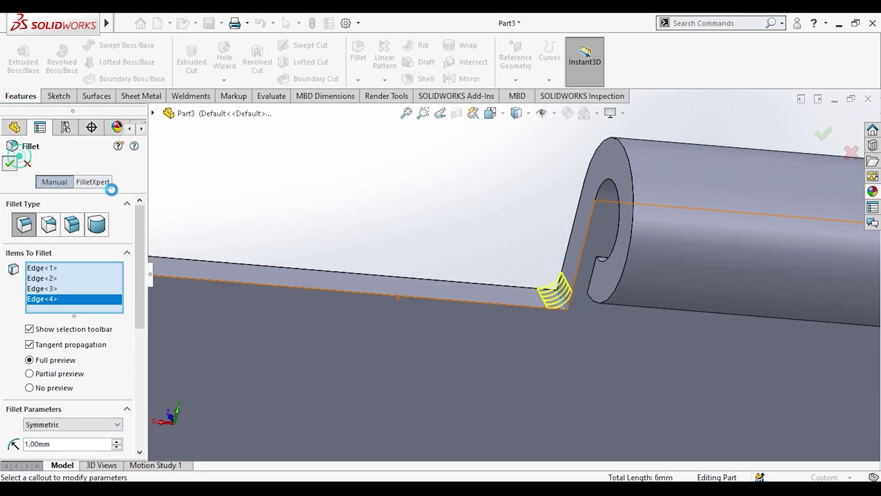
{"action": "scroll", "coordinate": [426, 277], "scroll_direction": "up", "scroll_amount": 4}
{"action": "scroll", "coordinate": [434, 236], "scroll_direction": "up", "scroll_amount": 2}
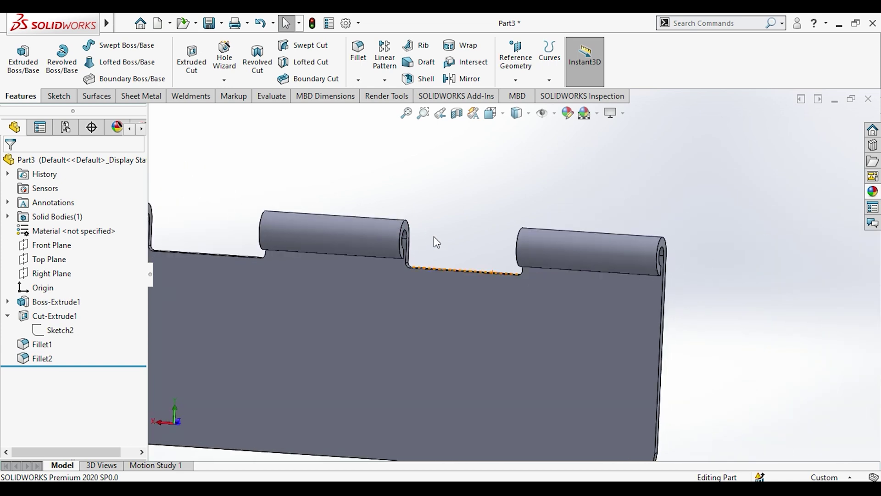
{"action": "scroll", "coordinate": [434, 239], "scroll_direction": "up", "scroll_amount": 3}
- Give the whole hinge leaf a cyan appearance through the plate face's Appearances menu
{"action": "mouse_move", "coordinate": [435, 240]}
{"action": "middle_mouse_down"}
{"action": "mouse_move", "coordinate": [467, 244]}
{"action": "mouse_move", "coordinate": [431, 237]}
{"action": "middle_mouse_up"}
{"action": "key", "text": "space"}
{"action": "left_click", "coordinate": [415, 315]}
{"action": "left_click", "coordinate": [417, 379]}
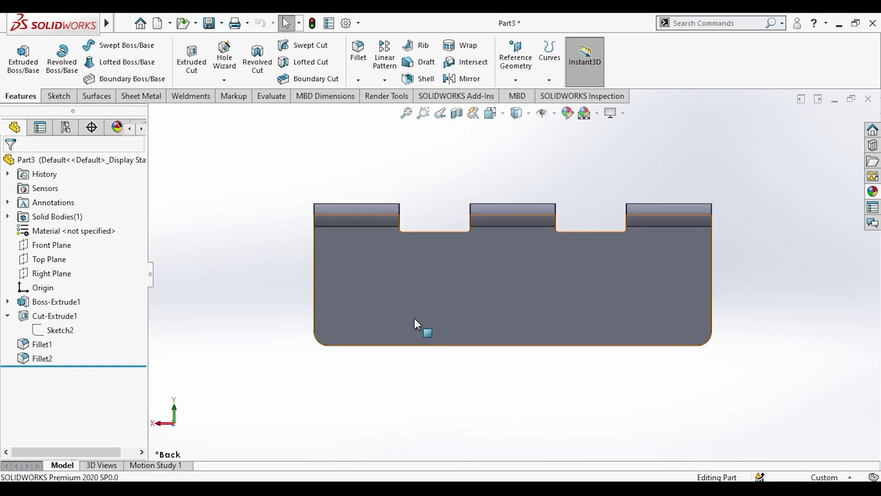
{"action": "middle_click_drag", "start_coordinate": [415, 320], "coordinate": [462, 380]}
{"action": "left_click", "coordinate": [484, 302]}
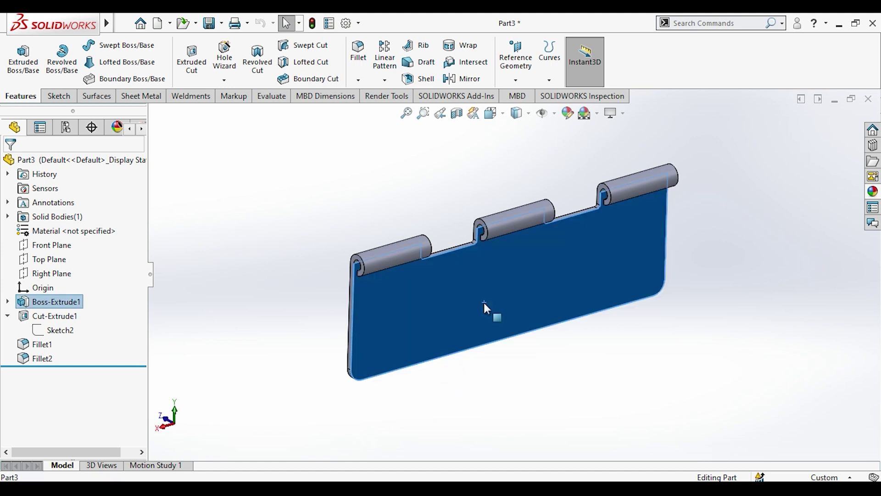
{"action": "right_click", "coordinate": [484, 302]}
{"action": "left_click", "coordinate": [609, 170]}
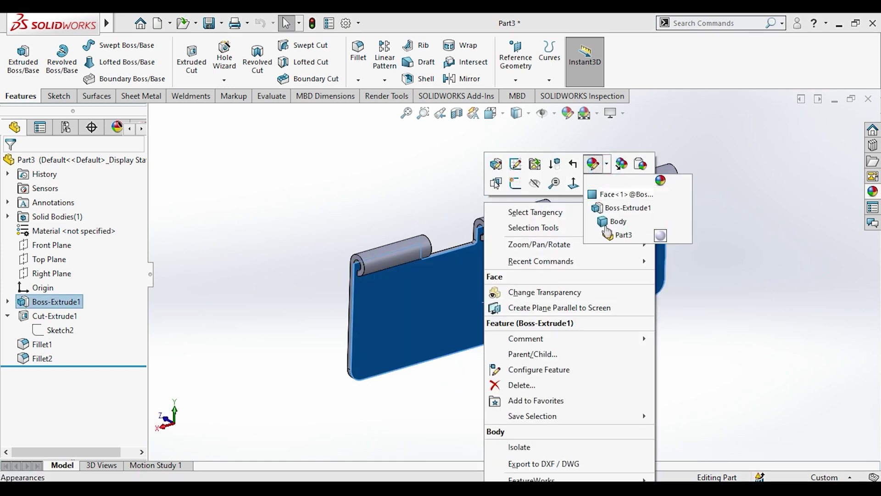
{"action": "left_click", "coordinate": [616, 231]}
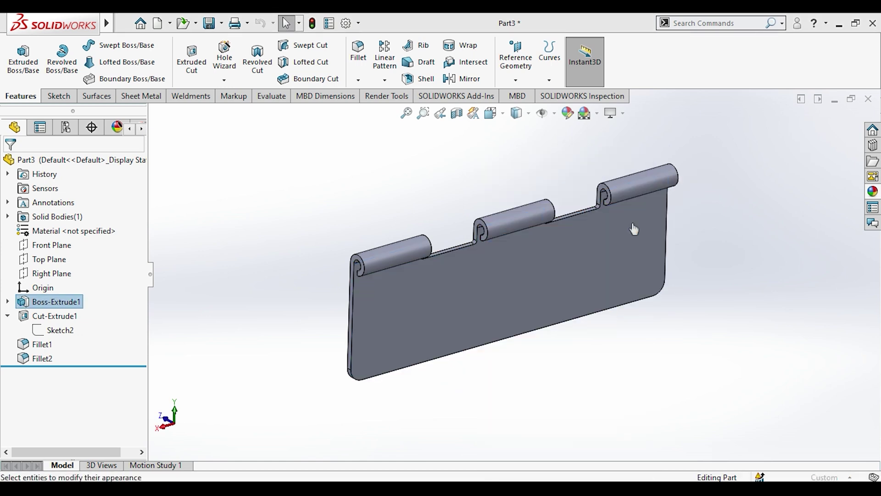
{"action": "left_click", "coordinate": [77, 403]}
{"action": "left_click", "coordinate": [10, 168]}
- Reorient the recoloured part to the Back view and select the back face for sketching
{"action": "mouse_move", "coordinate": [350, 194]}
{"action": "middle_mouse_down"}
{"action": "mouse_move", "coordinate": [399, 204]}
{"action": "mouse_move", "coordinate": [327, 157]}
{"action": "mouse_move", "coordinate": [356, 164]}
{"action": "middle_mouse_up"}
{"action": "key", "text": "space"}
{"action": "left_click", "coordinate": [379, 340]}
{"action": "left_click", "coordinate": [8, 316]}
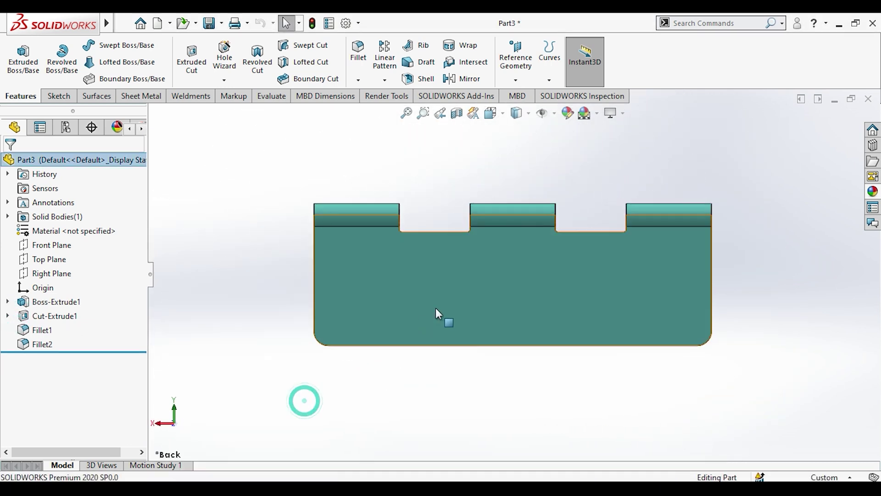
{"action": "left_click", "coordinate": [496, 280]}
- Draw three hole circles in a row across the back face, the middle one near the origin
{"action": "key", "text": "space"}
{"action": "left_click", "coordinate": [384, 306]}
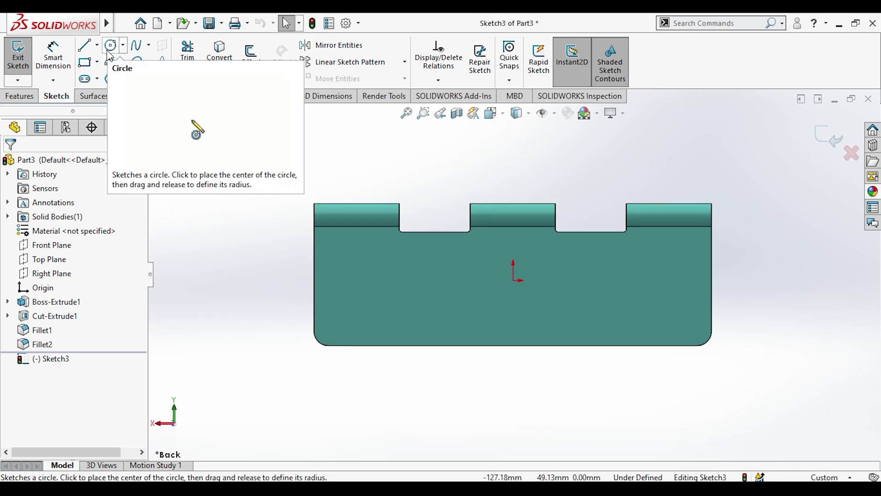
{"action": "left_click", "coordinate": [110, 45]}
{"action": "scroll", "coordinate": [541, 266], "scroll_direction": "down", "scroll_amount": 1}
{"action": "left_click", "coordinate": [499, 312]}
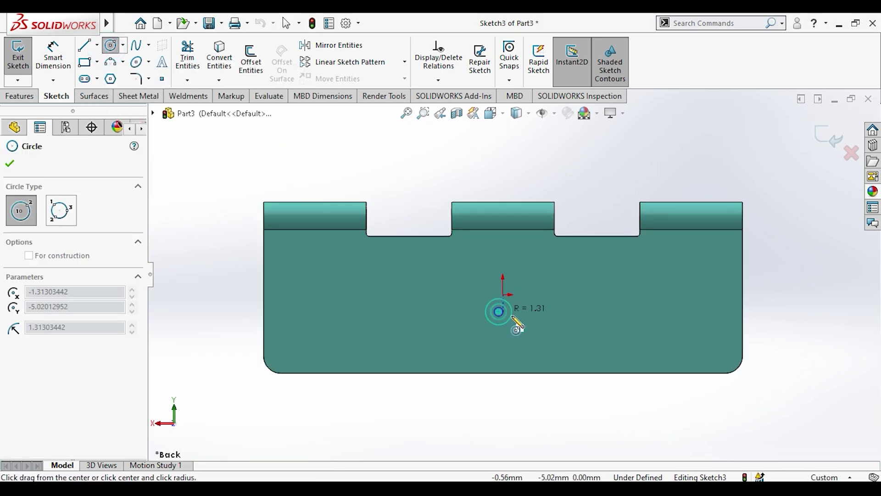
{"action": "left_click", "coordinate": [681, 316]}
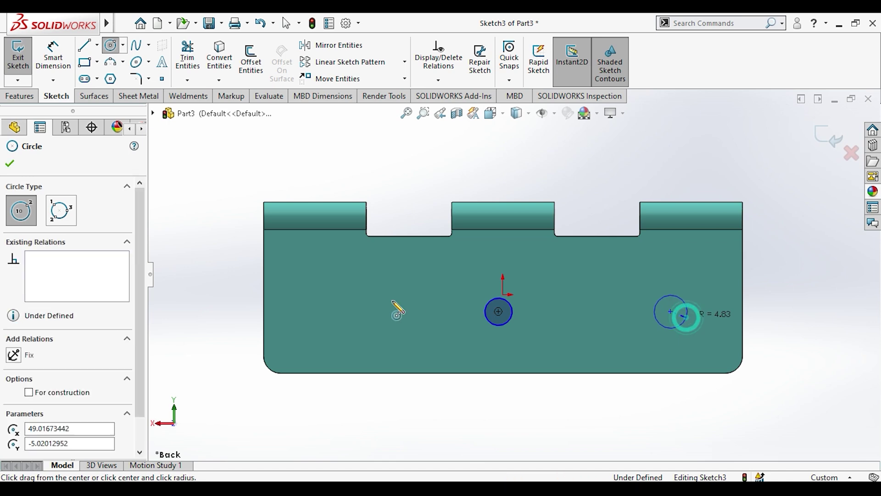
{"action": "left_click", "coordinate": [340, 311]}
{"action": "key", "text": "Escape"}
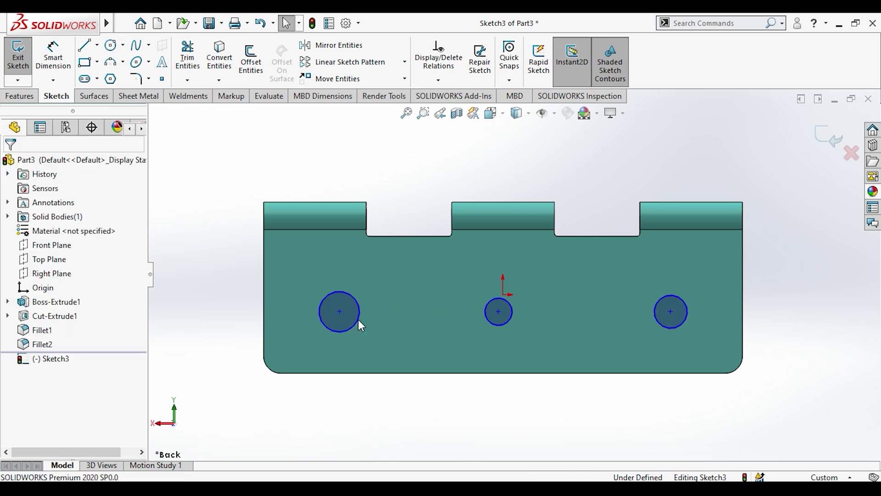
- Align the middle circle under the origin, make all three circles equal, and level their centres horizontally
{"action": "left_click", "coordinate": [498, 311]}
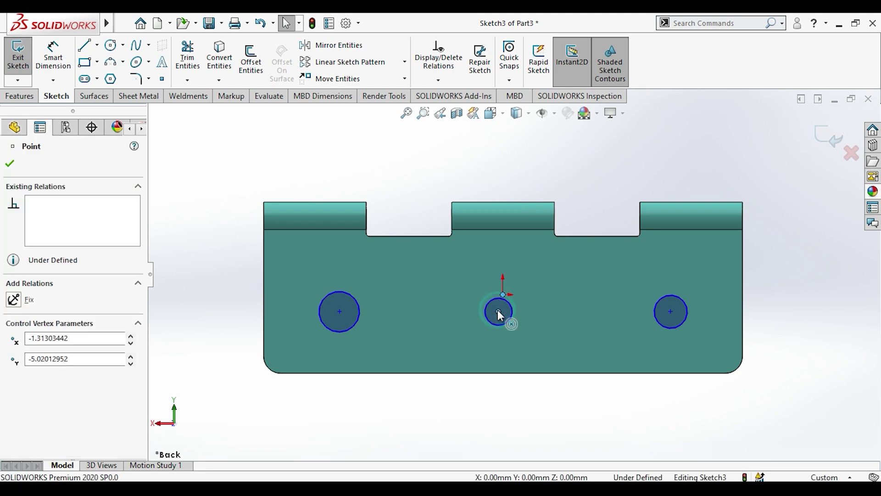
{"action": "left_click", "coordinate": [503, 294], "text": "ctrl"}
{"action": "left_click", "coordinate": [559, 252]}
{"action": "left_click", "coordinate": [523, 420]}
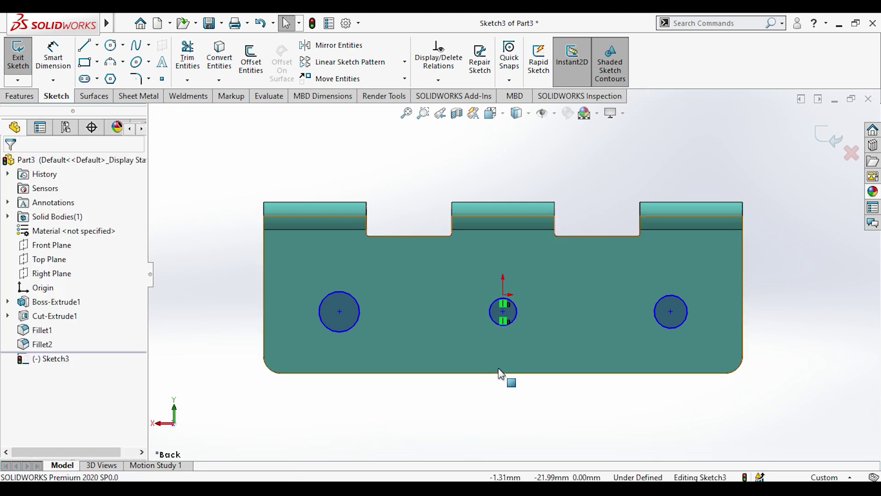
{"action": "left_click", "coordinate": [355, 328]}
{"action": "left_click", "coordinate": [653, 321], "text": "ctrl"}
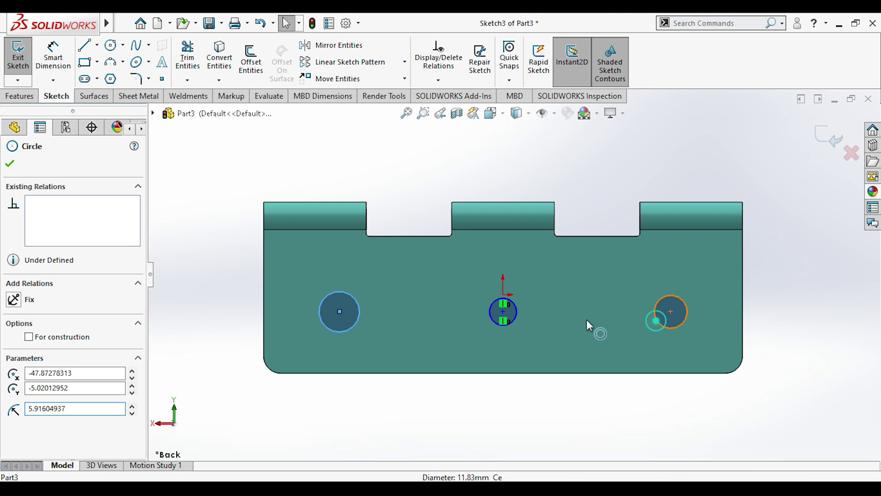
{"action": "left_click", "coordinate": [519, 314], "text": "ctrl"}
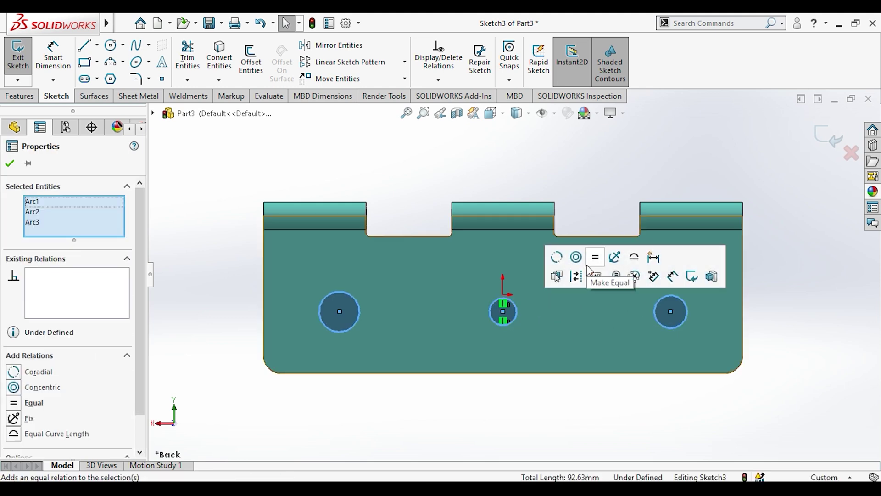
{"action": "left_click", "coordinate": [594, 269]}
{"action": "left_click", "coordinate": [588, 154]}
{"action": "left_click", "coordinate": [340, 312]}
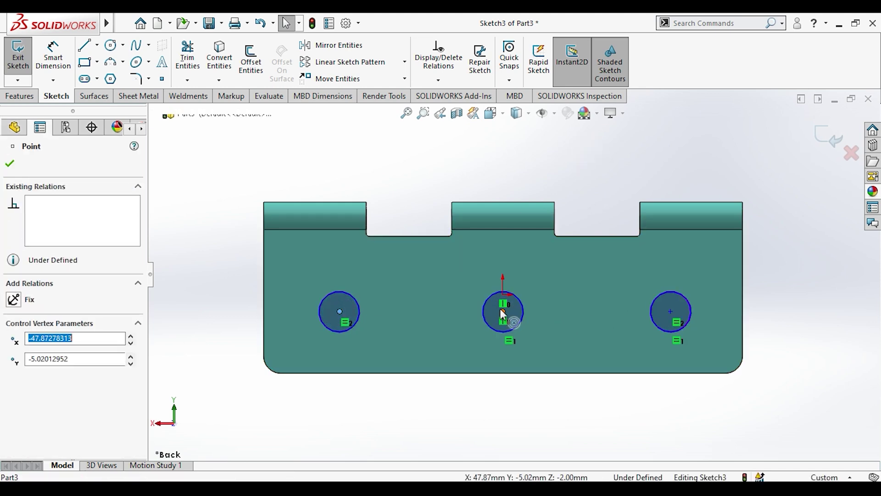
{"action": "left_click", "coordinate": [671, 312], "text": "ctrl"}
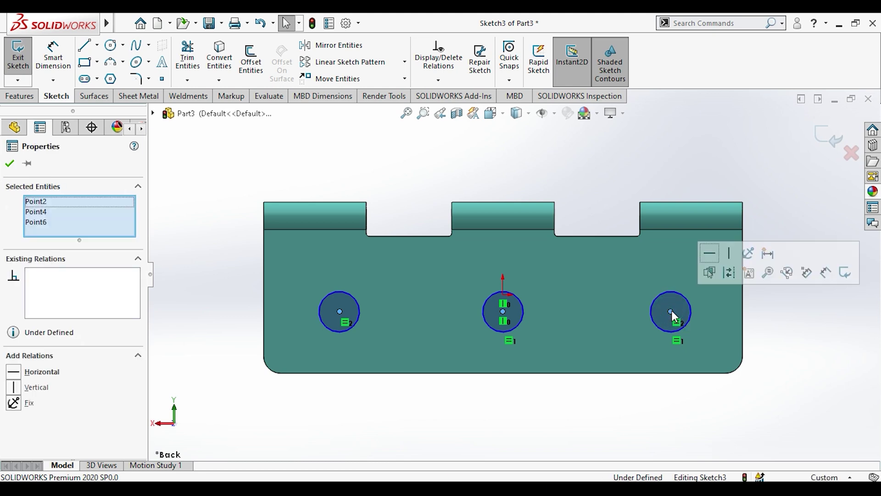
{"action": "left_click", "coordinate": [716, 253]}
- Dimension the hole centres 20 mm above the bottom edge and 40 mm from left to middle
{"action": "left_click", "coordinate": [53, 57]}
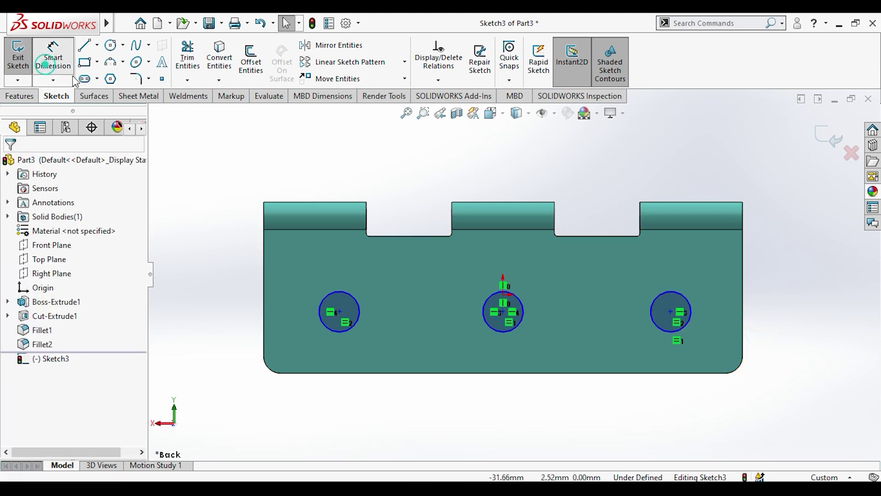
{"action": "left_click", "coordinate": [335, 372]}
{"action": "left_click", "coordinate": [216, 351]}
{"action": "type", "text": "20"}
{"action": "key", "text": "Return"}
{"action": "left_click", "coordinate": [351, 424]}
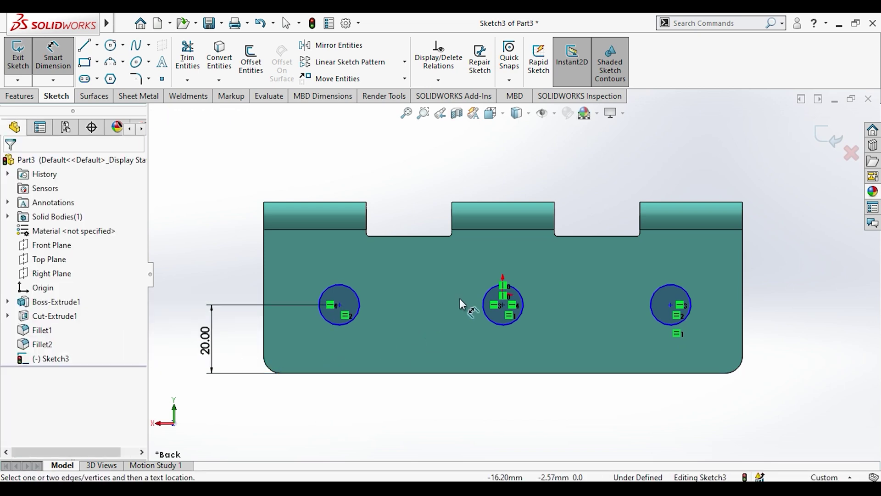
{"action": "left_click", "coordinate": [502, 305]}
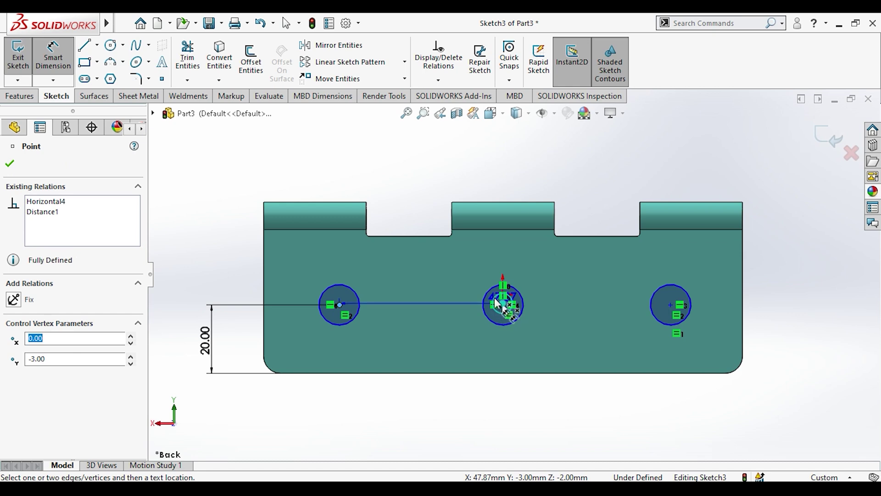
{"action": "left_click", "coordinate": [430, 272]}
{"action": "key", "text": "Return"}
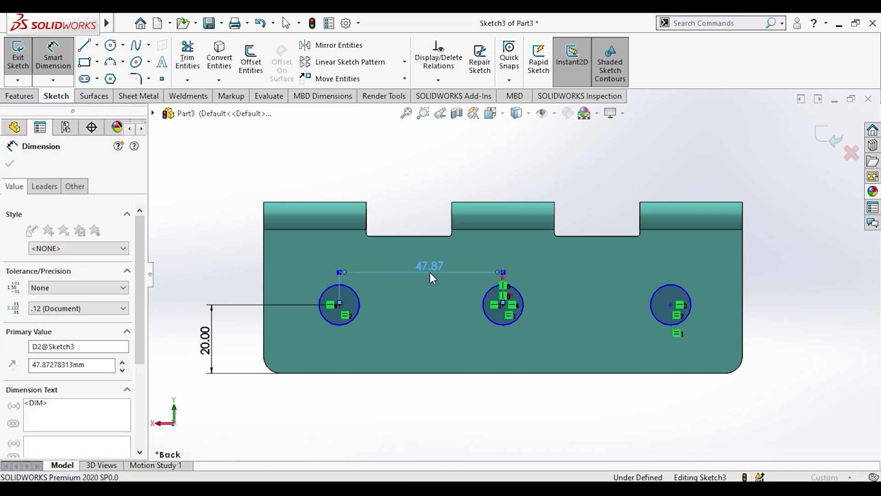
{"action": "type", "text": "40"}
{"action": "key", "text": "Return"}
- Set the middle-to-right hole spacing to 40 mm and the hole diameter to 8 mm
{"action": "left_click", "coordinate": [671, 305]}
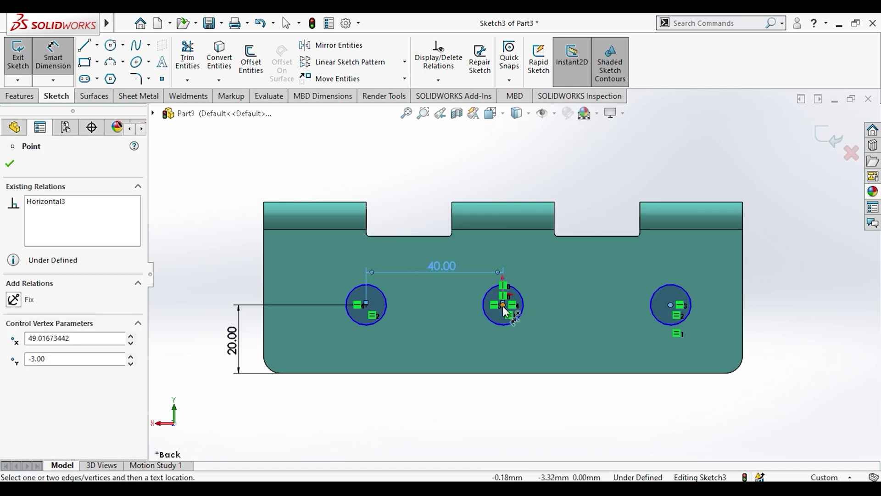
{"action": "left_click", "coordinate": [503, 306]}
{"action": "left_click", "coordinate": [536, 279]}
{"action": "type", "text": "40"}
{"action": "key", "text": "Return"}
{"action": "left_click", "coordinate": [390, 301]}
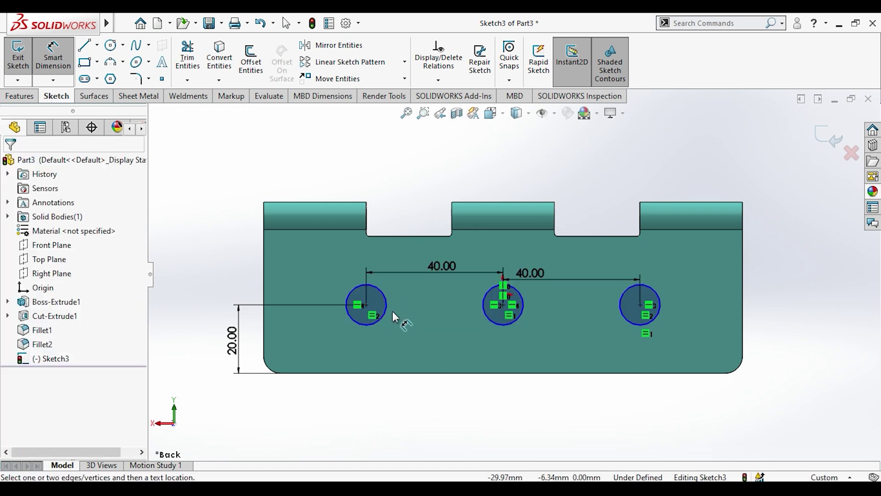
{"action": "left_click", "coordinate": [406, 319]}
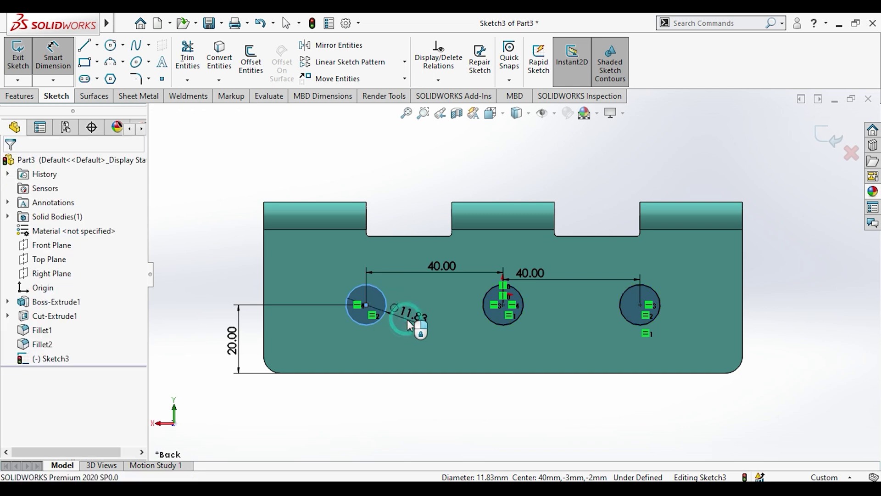
{"action": "type", "text": "8"}
{"action": "key", "text": "Return"}
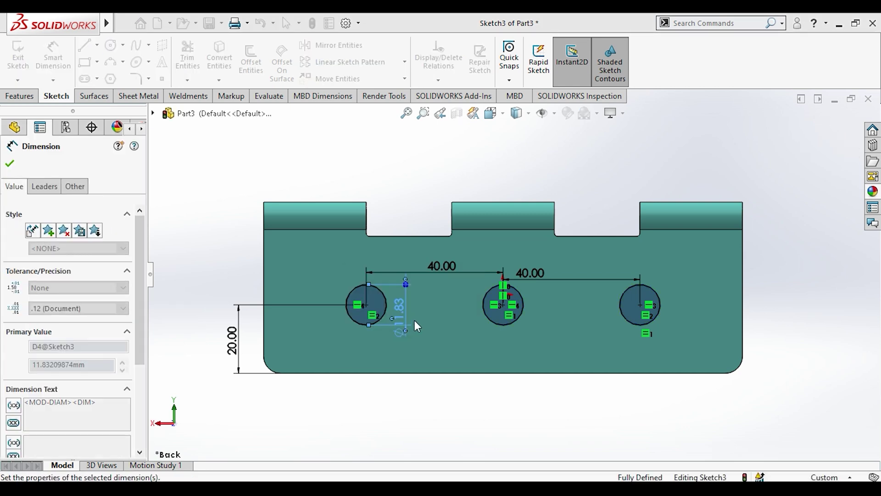
{"action": "key", "text": "Escape"}
{"action": "left_click", "coordinate": [20, 99]}
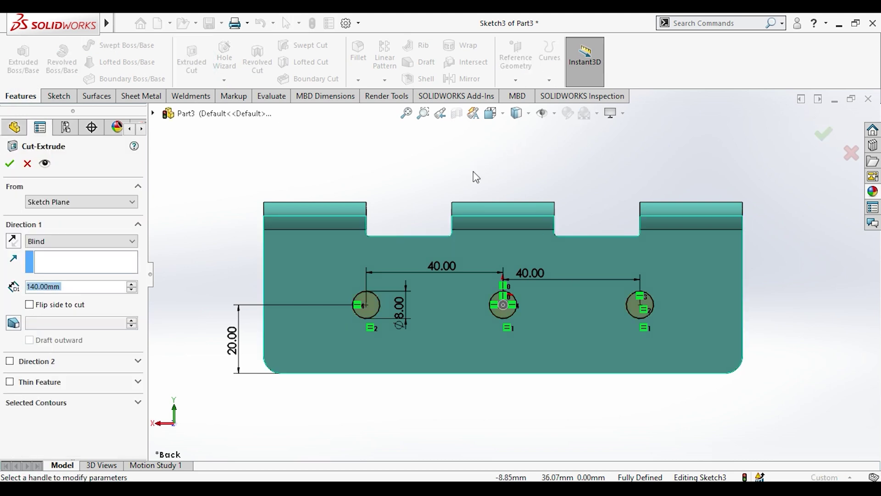
- Cut the three circles Through All as Cut-Extrude2, then orbit to inspect the holes
{"action": "left_click", "coordinate": [36, 241]}
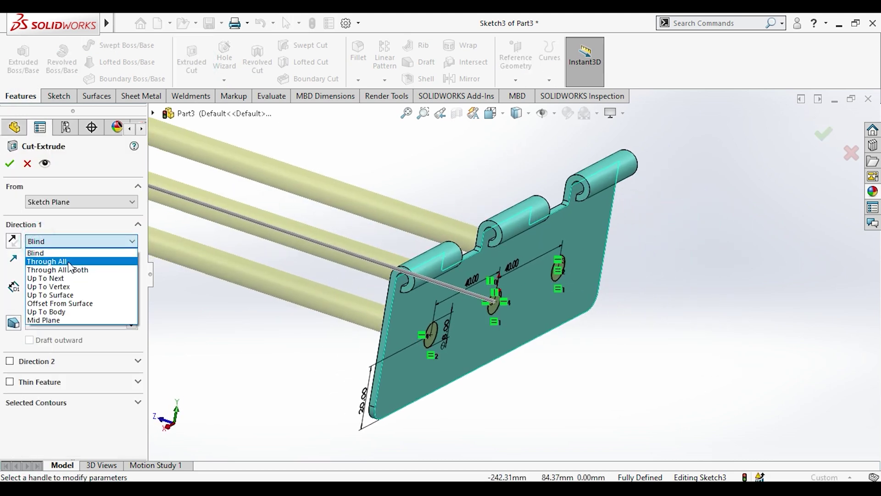
{"action": "left_click", "coordinate": [45, 261]}
{"action": "left_click", "coordinate": [9, 164]}
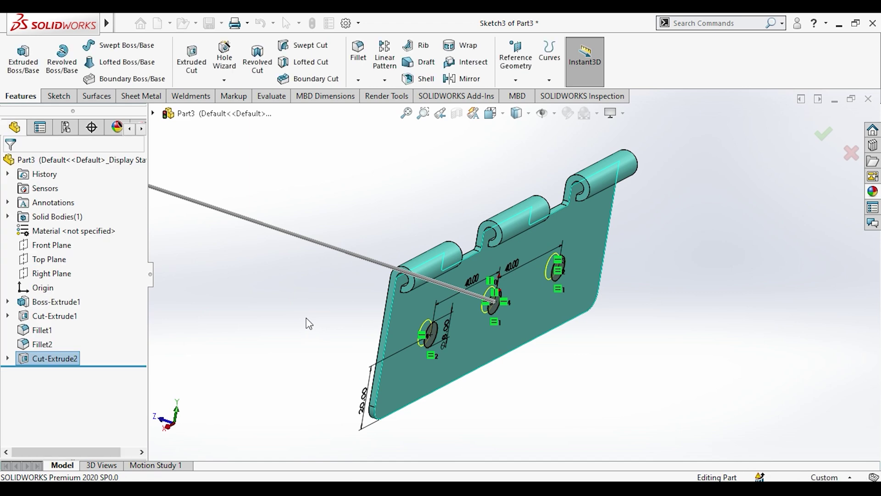
{"action": "mouse_move", "coordinate": [338, 284]}
{"action": "middle_mouse_down"}
{"action": "mouse_move", "coordinate": [411, 295]}
{"action": "mouse_move", "coordinate": [472, 197]}
{"action": "mouse_move", "coordinate": [508, 301]}
{"action": "mouse_move", "coordinate": [492, 297]}
{"action": "mouse_move", "coordinate": [443, 365]}
{"action": "middle_mouse_up"}
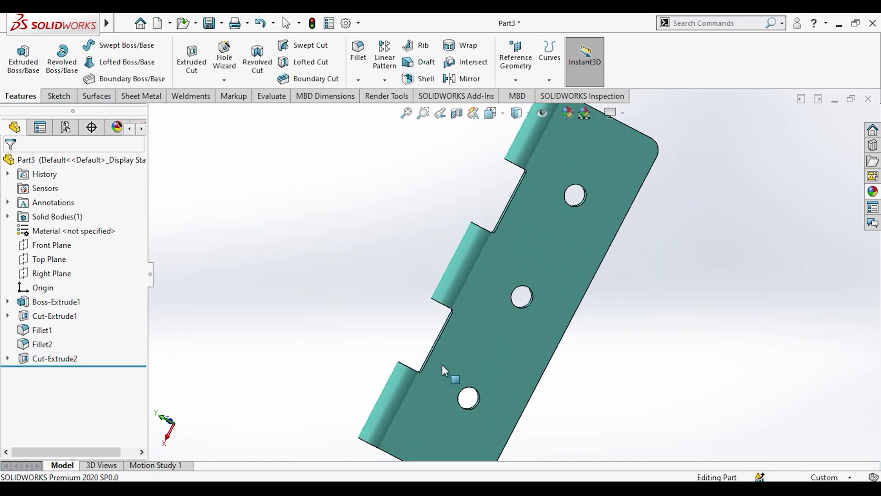
{"action": "key", "text": "space"}
{"action": "left_click", "coordinate": [445, 314]}
{"action": "mouse_move", "coordinate": [609, 196]}
{"action": "middle_mouse_down"}
{"action": "mouse_move", "coordinate": [567, 320]}
{"action": "mouse_move", "coordinate": [588, 206]}
{"action": "mouse_move", "coordinate": [494, 240]}
{"action": "mouse_move", "coordinate": [459, 328]}
{"action": "mouse_move", "coordinate": [523, 303]}
{"action": "middle_mouse_up"}
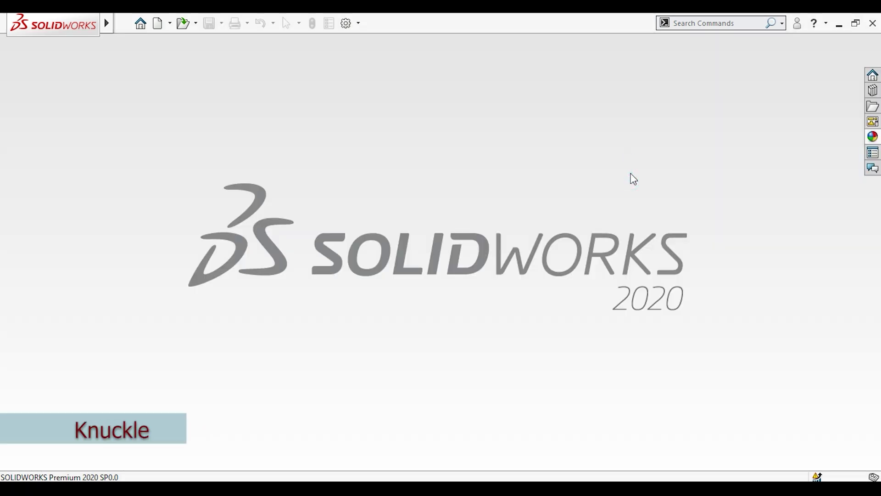
- Create a new part and draw a vertical line through the origin on the Right Plane
{"action": "key", "text": "ctrl+n"}
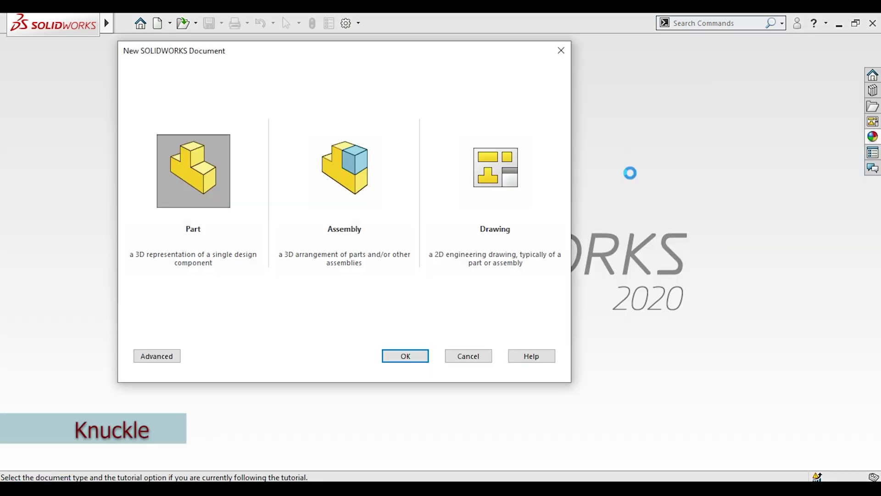
{"action": "key", "text": "Return"}
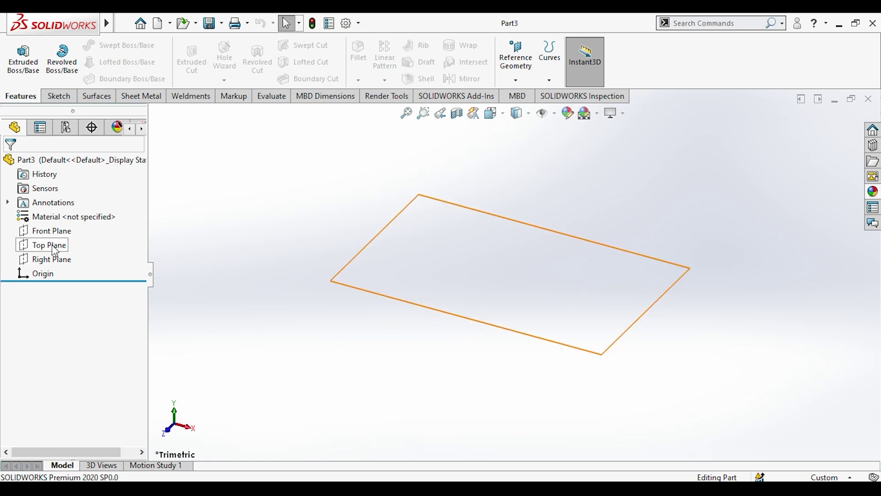
{"action": "left_click", "coordinate": [51, 260]}
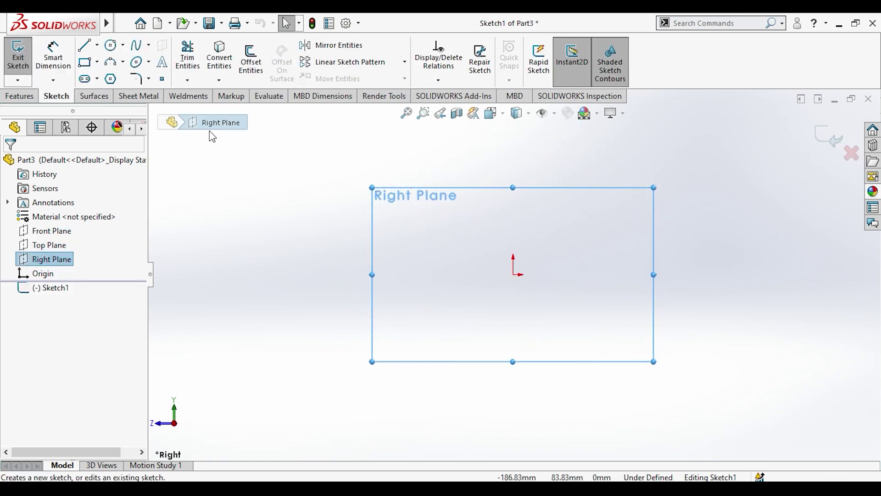
{"action": "left_click", "coordinate": [522, 204]}
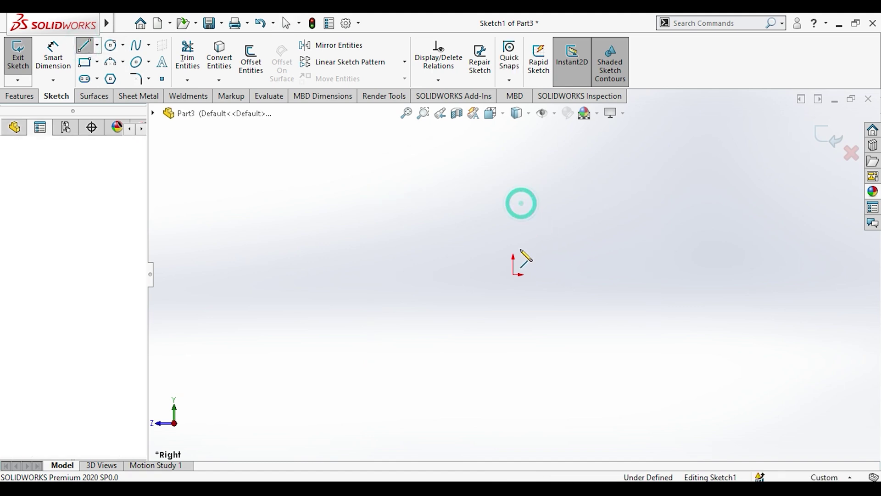
{"action": "left_click", "coordinate": [520, 345]}
{"action": "key", "text": "Escape"}
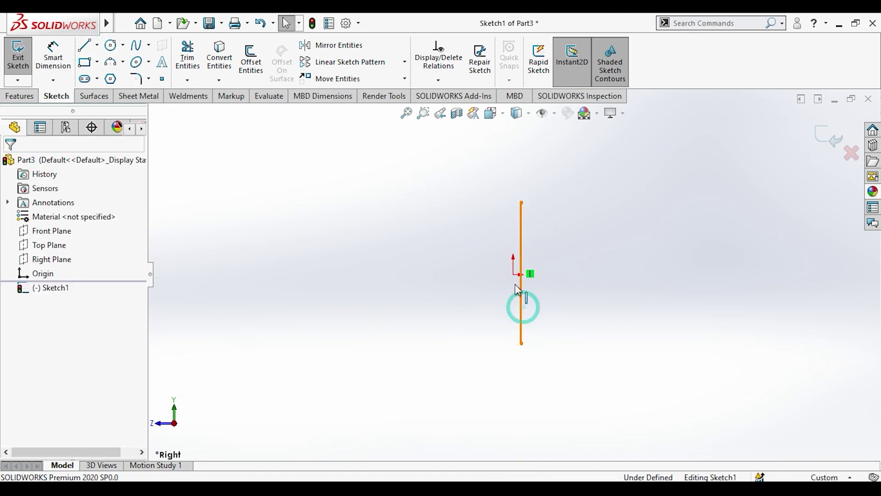
- Centre the line on the origin with a Midpoint relation and dimension it to 46 mm
{"action": "left_click", "coordinate": [521, 299]}
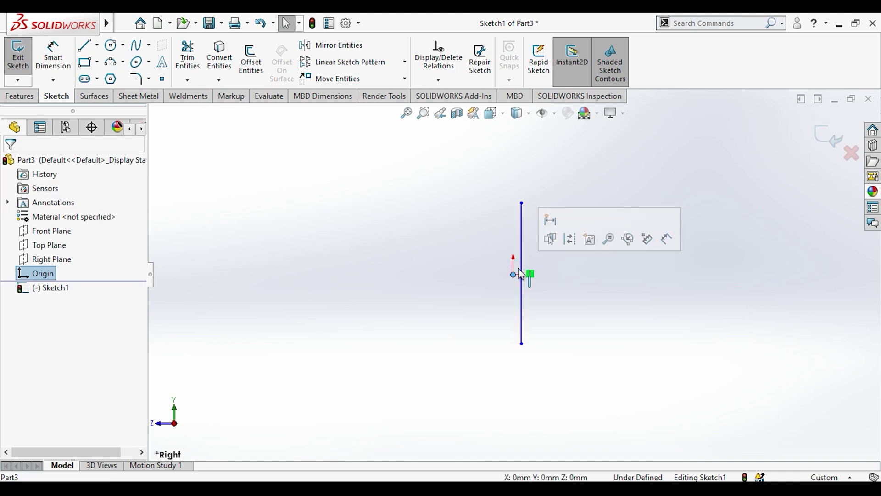
{"action": "left_click", "coordinate": [513, 274], "text": "ctrl"}
{"action": "left_click", "coordinate": [555, 232]}
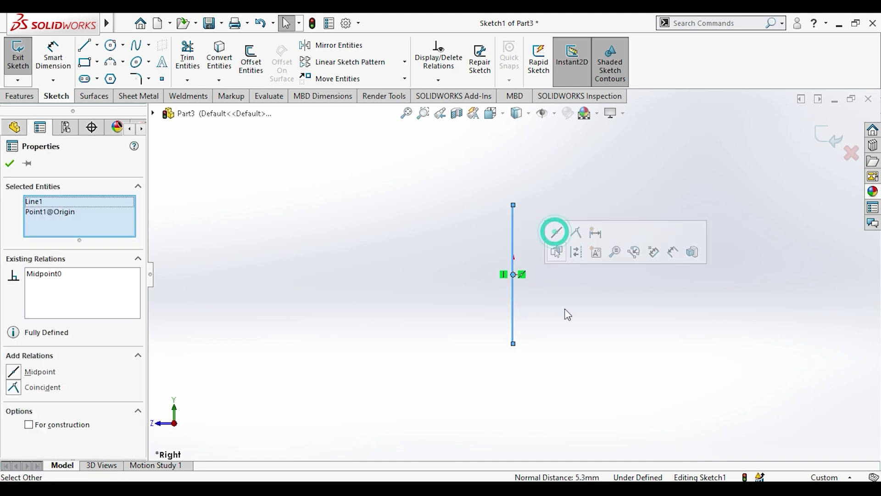
{"action": "left_click", "coordinate": [549, 284]}
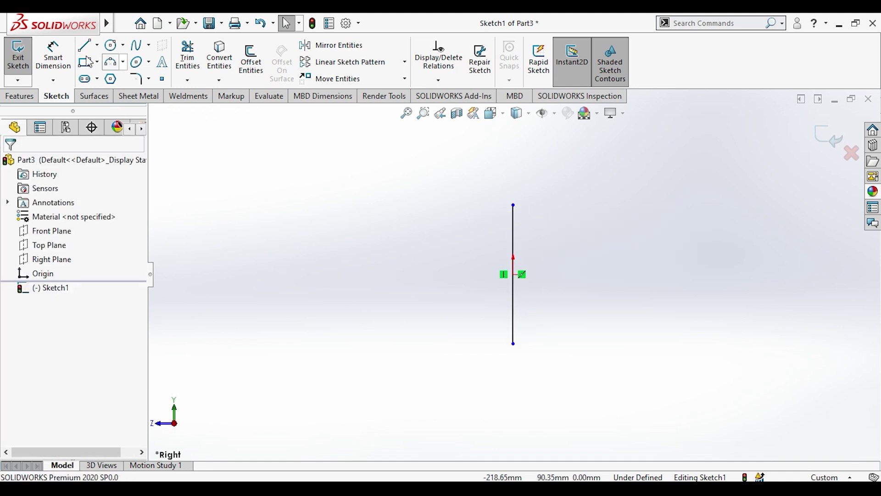
{"action": "left_click", "coordinate": [436, 302]}
{"action": "type", "text": "46"}
{"action": "key", "text": "Return"}
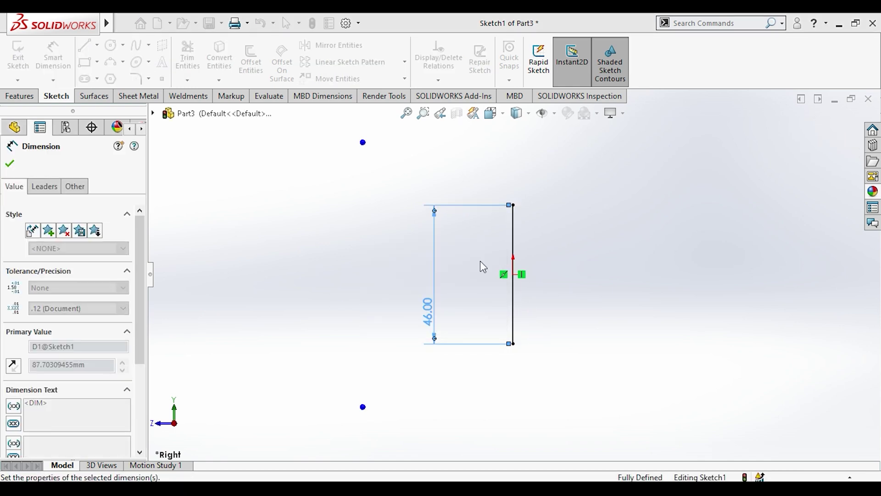
{"action": "key", "text": "Escape"}
{"action": "left_click", "coordinate": [115, 65]}
{"action": "left_click", "coordinate": [518, 197]}
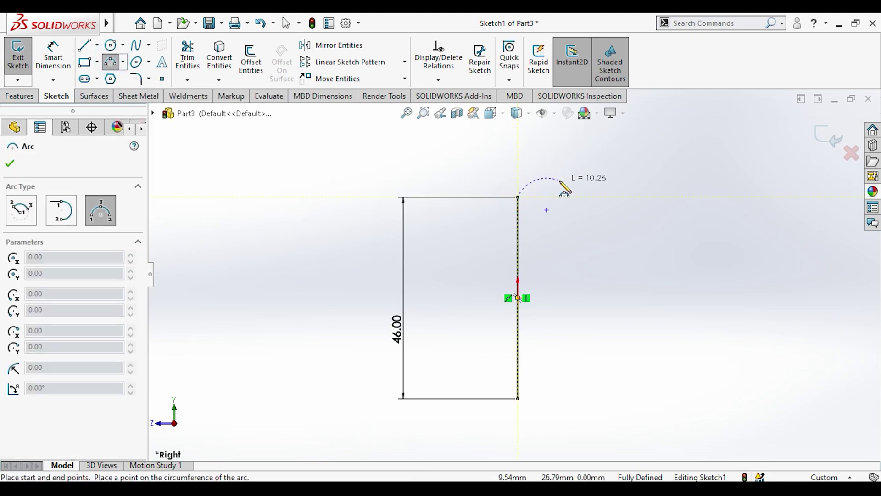
- Finish the knuckle arc and select it together with the vertical line
{"action": "left_click", "coordinate": [560, 181]}
{"action": "left_click", "coordinate": [546, 168]}
{"action": "key", "text": "Escape"}
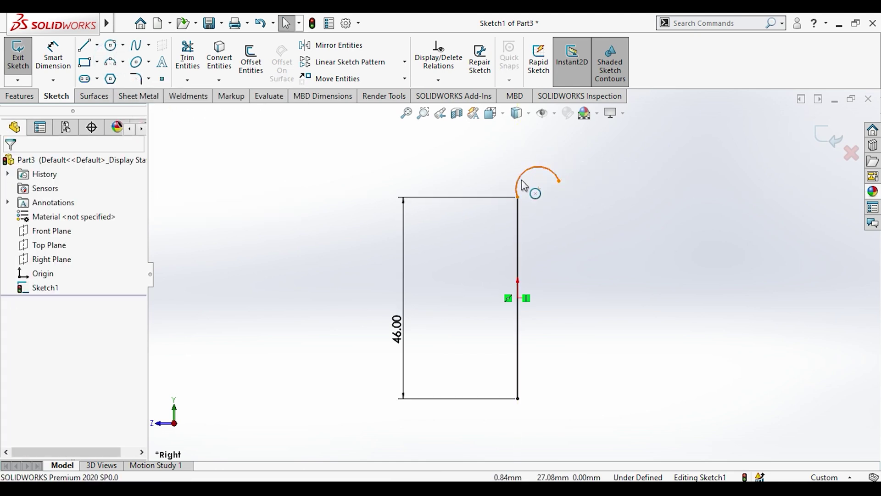
{"action": "left_click", "coordinate": [516, 215]}
{"action": "left_click", "coordinate": [528, 177], "text": "ctrl"}
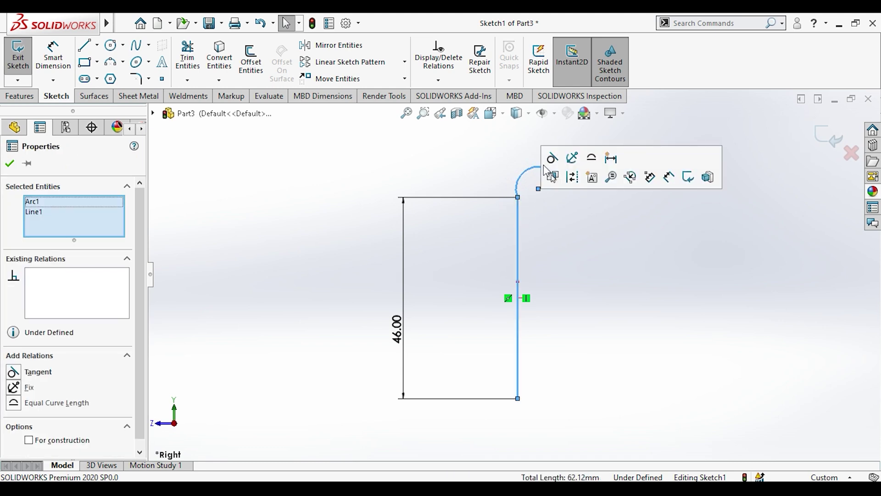
- Dimension the knuckle arc radius to 4 mm
{"action": "left_click", "coordinate": [52, 60]}
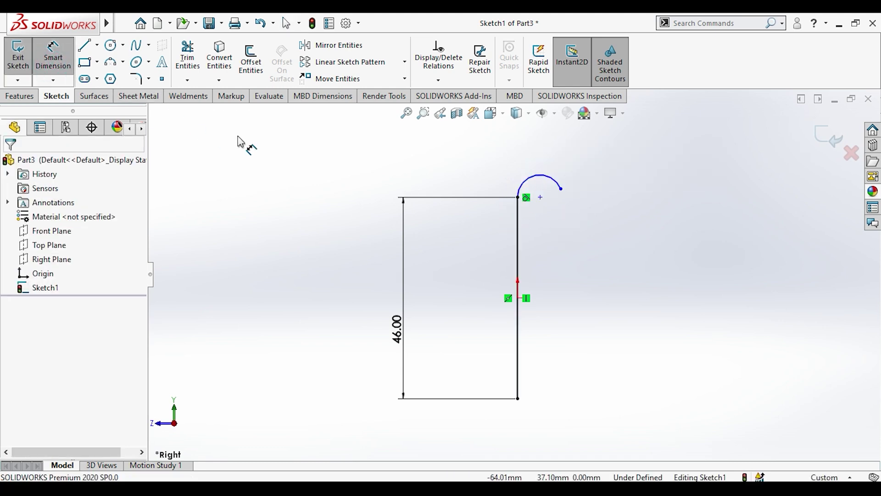
{"action": "left_click", "coordinate": [527, 184]}
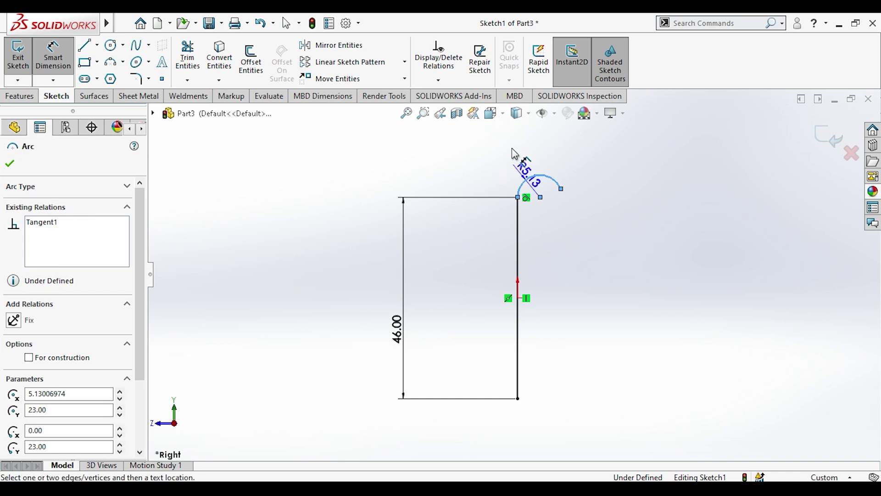
{"action": "left_click", "coordinate": [515, 155]}
{"action": "type", "text": "4mm"}
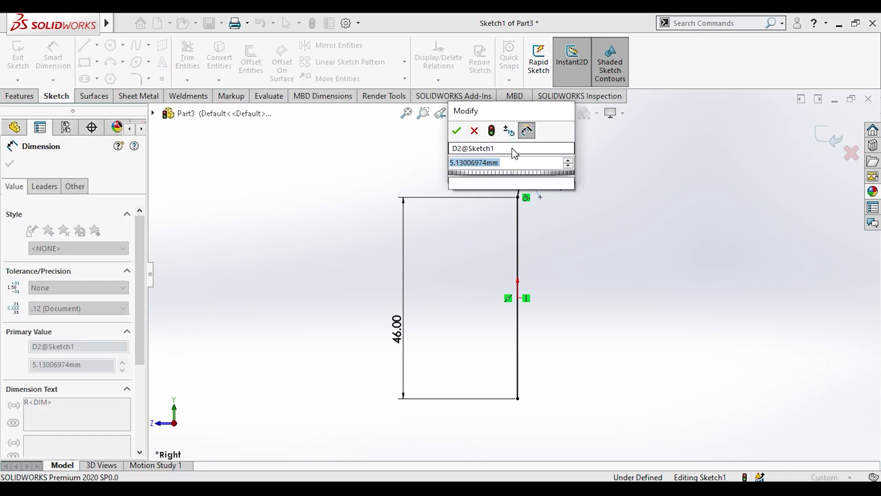
{"action": "key", "text": "Return"}
{"action": "key", "text": "Escape"}
- Curl the arc end nearly full circle and dimension its free end 1.5 mm from the vertical edge
{"action": "scroll", "coordinate": [551, 193], "scroll_direction": "up", "scroll_amount": 3}
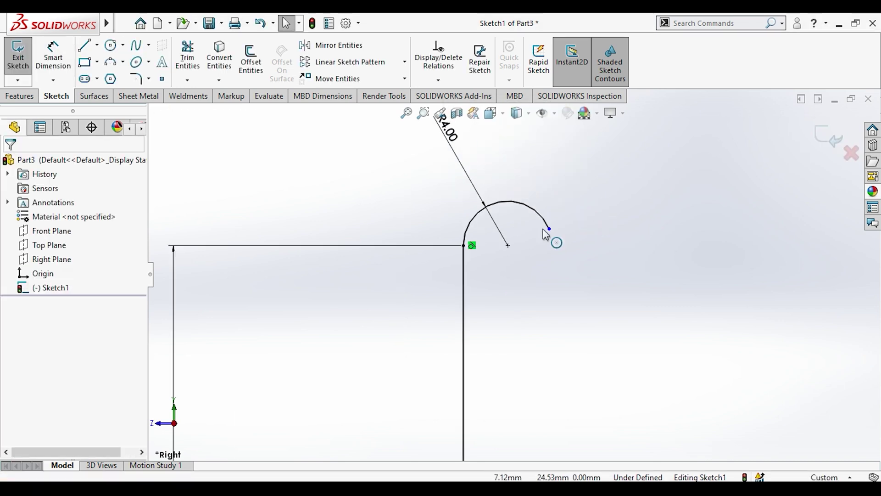
{"action": "mouse_move", "coordinate": [551, 232]}
{"action": "left_mouse_down"}
{"action": "mouse_move", "coordinate": [544, 286]}
{"action": "mouse_move", "coordinate": [492, 297]}
{"action": "mouse_move", "coordinate": [486, 280]}
{"action": "mouse_move", "coordinate": [482, 287]}
{"action": "left_mouse_up"}
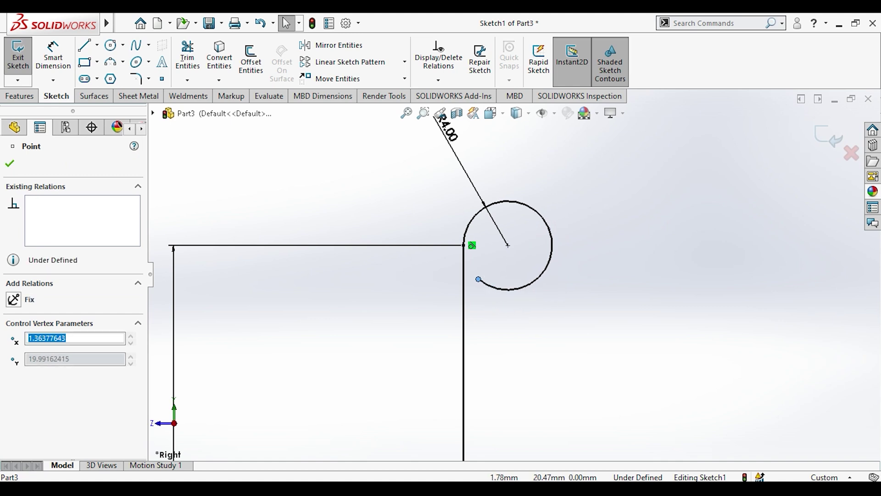
{"action": "key", "text": "Escape"}
{"action": "key", "text": "d"}
{"action": "scroll", "coordinate": [459, 276], "scroll_direction": "down", "scroll_amount": 3}
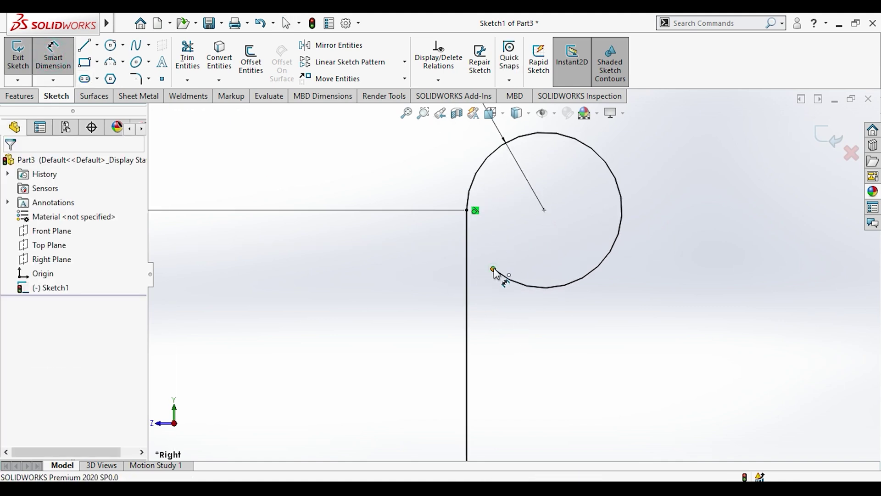
{"action": "left_click", "coordinate": [493, 270]}
{"action": "left_click", "coordinate": [468, 273]}
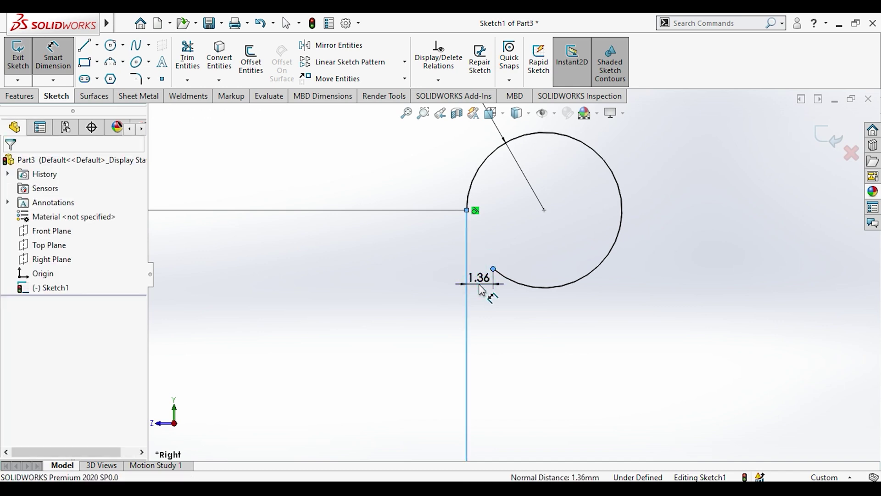
{"action": "left_click", "coordinate": [481, 289]}
{"action": "type", "text": "1.5"}
{"action": "key", "text": "Return"}
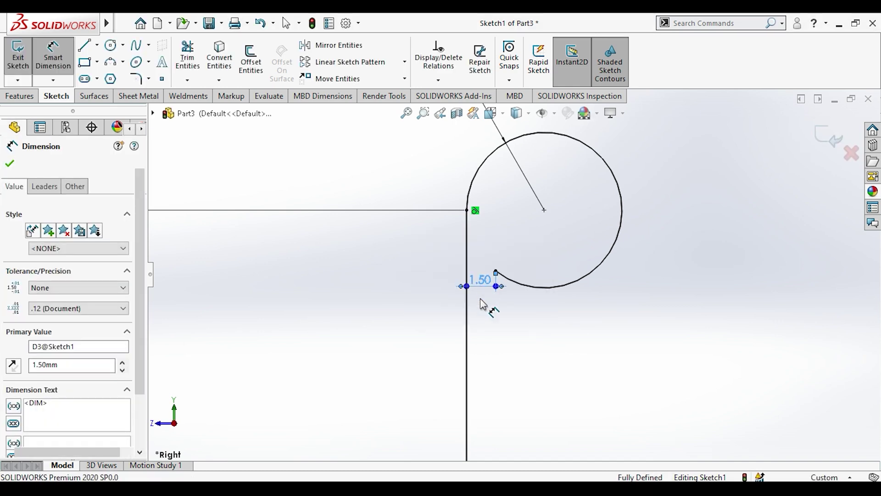
{"action": "key", "text": "Escape"}
- Open the end-gap dimension to change it to 2 mm
{"action": "scroll", "coordinate": [462, 238], "scroll_direction": "up", "scroll_amount": 3}
{"action": "scroll", "coordinate": [505, 276], "scroll_direction": "down", "scroll_amount": 3}
{"action": "scroll", "coordinate": [505, 282], "scroll_direction": "down", "scroll_amount": 2}
{"action": "left_click", "coordinate": [485, 282]}
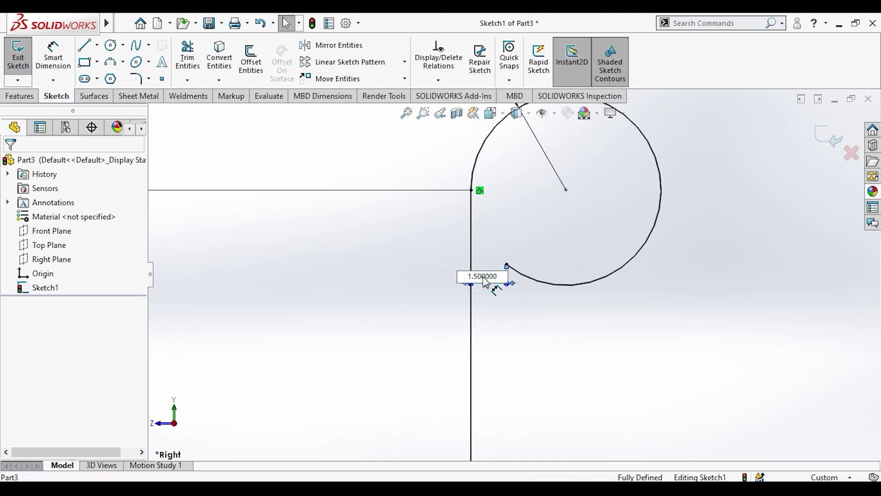
{"action": "scroll", "coordinate": [508, 298], "scroll_direction": "up", "scroll_amount": 3}
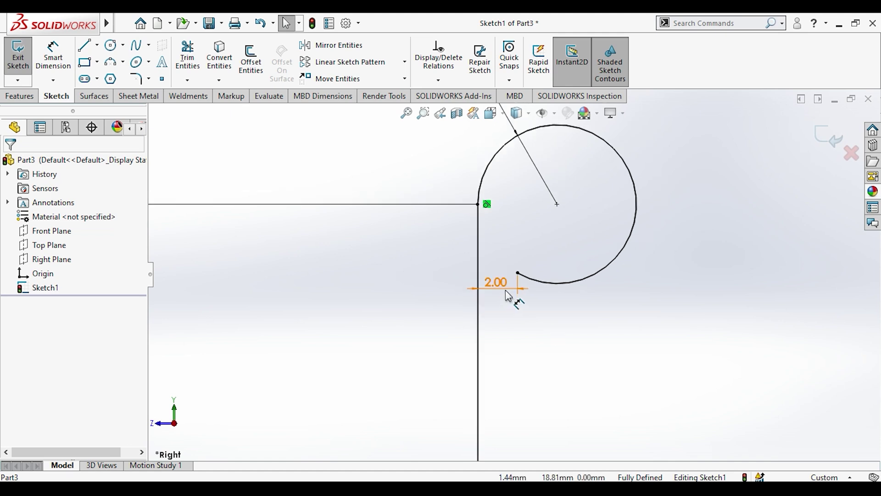
- Offset the knuckle outline 2 mm inward
{"action": "left_click", "coordinate": [251, 62]}
{"action": "left_click", "coordinate": [489, 257]}
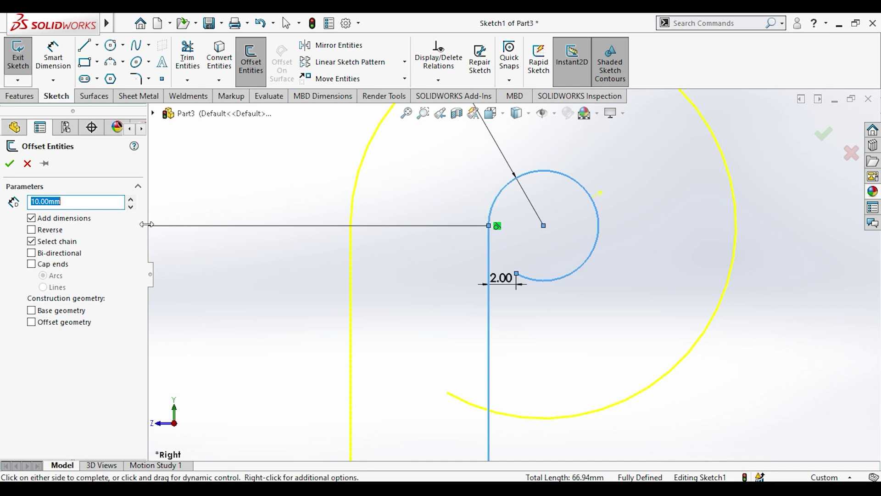
{"action": "type", "text": "2"}
{"action": "key", "text": "Return"}
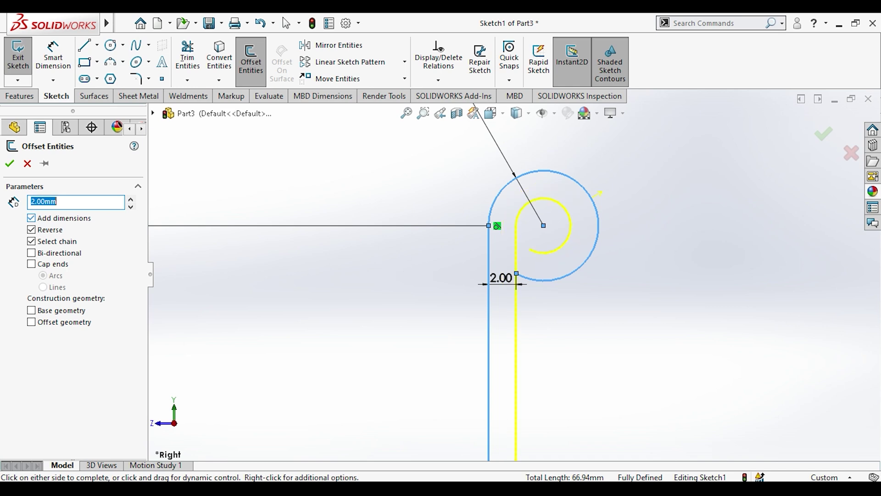
{"action": "left_click", "coordinate": [10, 163]}
- Change the end-gap dimension from 2 to 4 mm
{"action": "scroll", "coordinate": [522, 268], "scroll_direction": "down", "scroll_amount": 3}
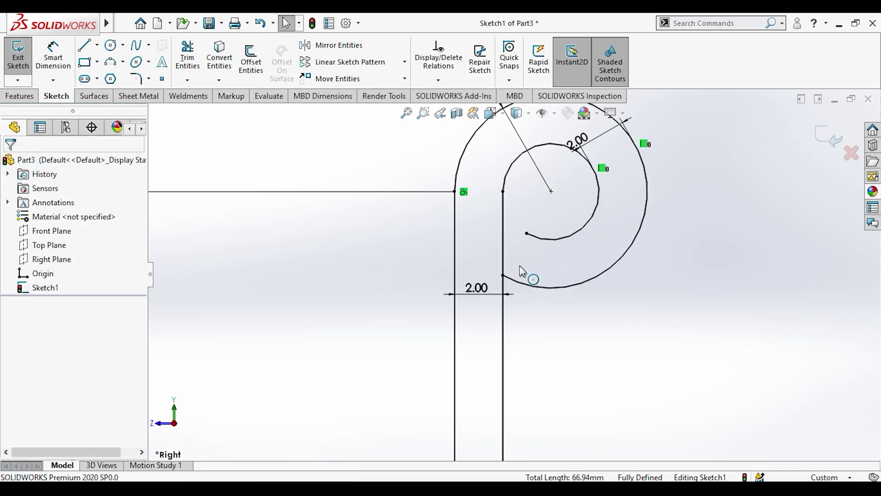
{"action": "double_click", "coordinate": [476, 287]}
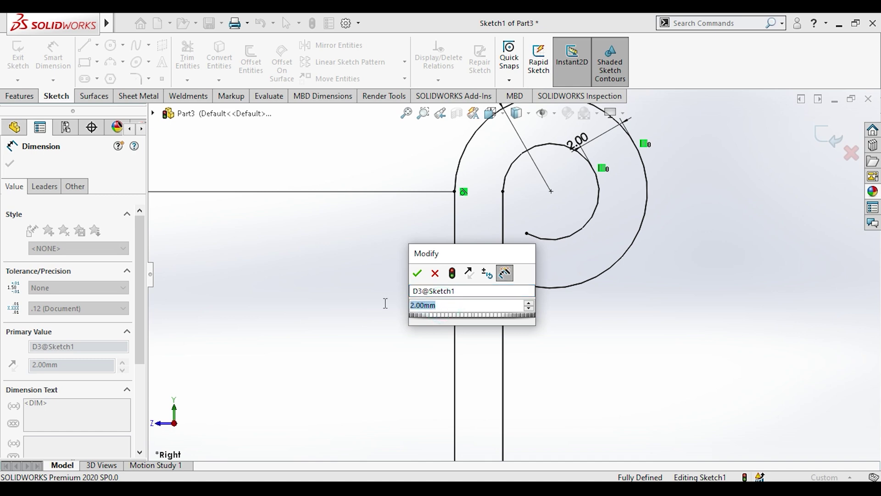
{"action": "type", "text": "4"}
{"action": "key", "text": "Return"}
{"action": "left_click", "coordinate": [520, 251]}
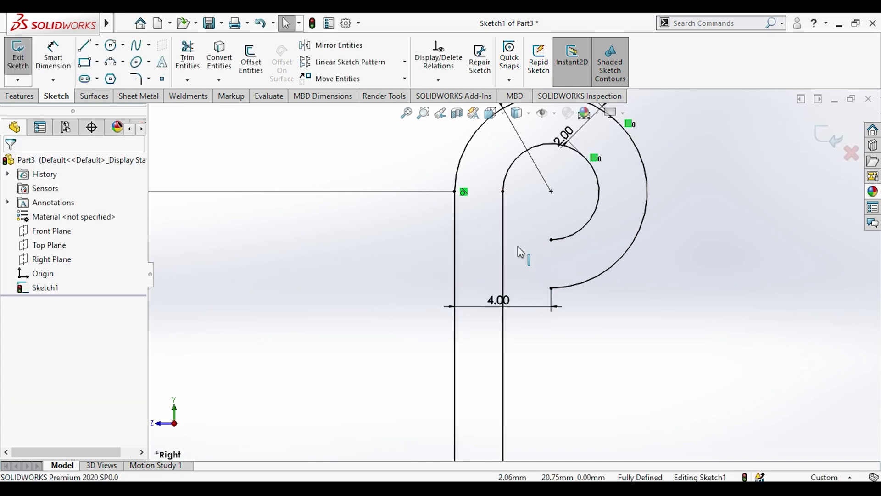
- Draw lines joining the inner and outer outlines at both ends to close the profile
{"action": "scroll", "coordinate": [550, 260], "scroll_direction": "up", "scroll_amount": 1}
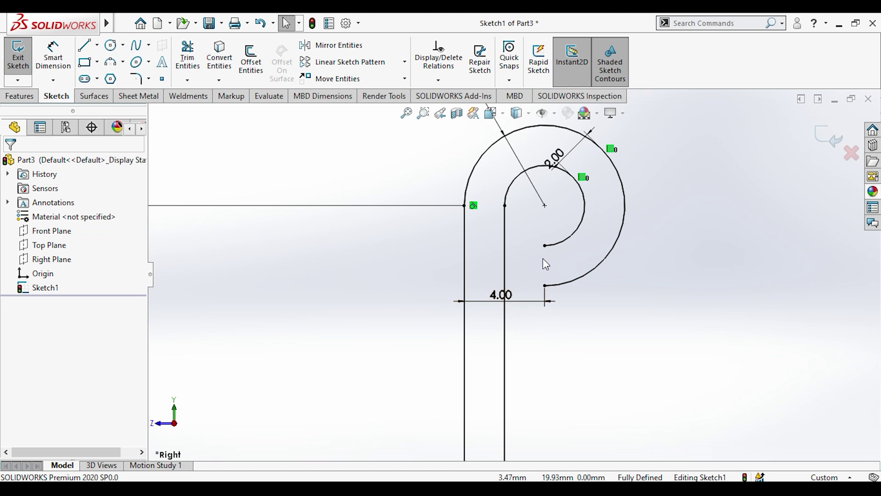
{"action": "key", "text": "l"}
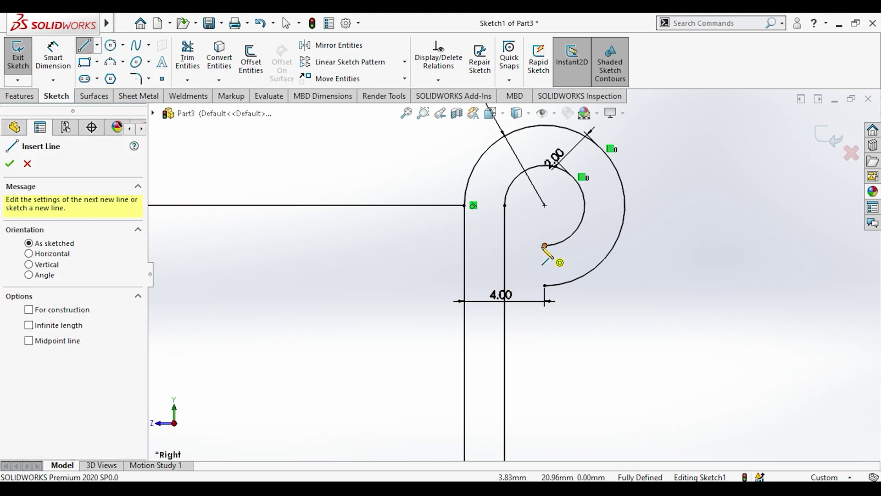
{"action": "left_click", "coordinate": [545, 245]}
{"action": "left_click", "coordinate": [545, 286]}
{"action": "key", "text": "Escape"}
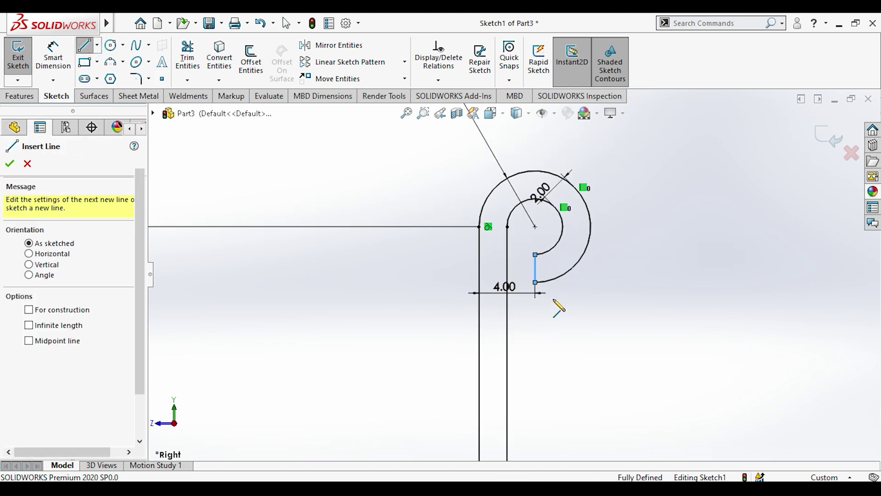
{"action": "key", "text": "Escape"}
{"action": "scroll", "coordinate": [554, 305], "scroll_direction": "up", "scroll_amount": 3}
{"action": "key", "text": "l"}
{"action": "scroll", "coordinate": [510, 427], "scroll_direction": "down", "scroll_amount": 2}
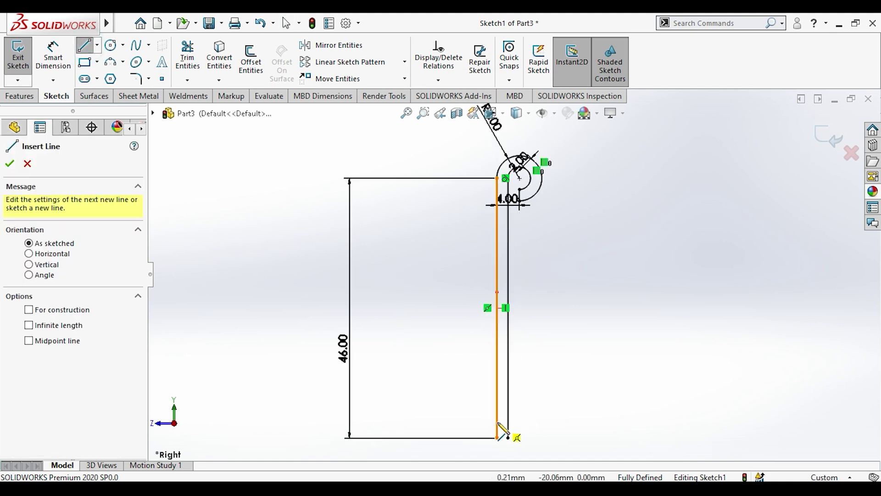
{"action": "left_click", "coordinate": [497, 438]}
{"action": "key", "text": "Escape"}
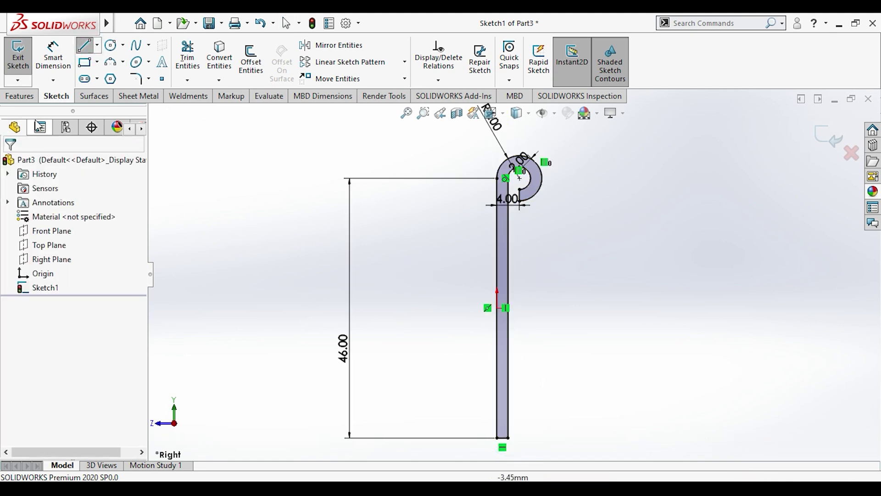
{"action": "left_click", "coordinate": [25, 96]}
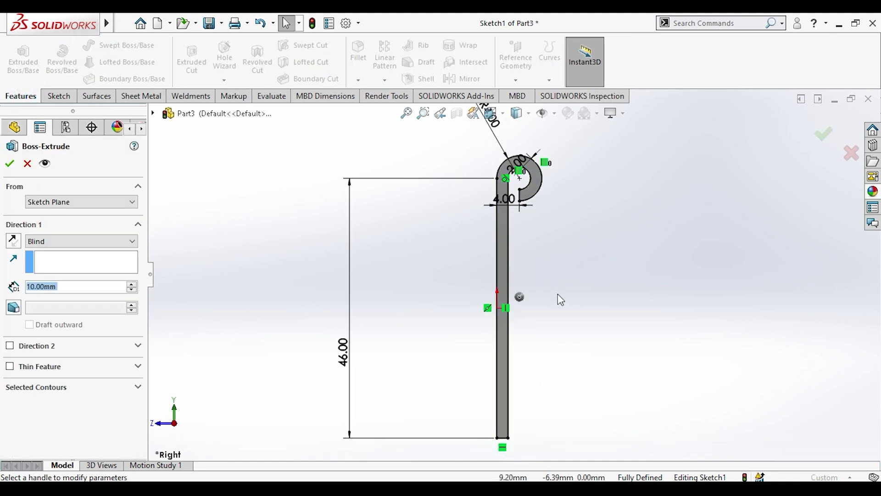
- Extrude the knuckle profile Mid Plane to 140 mm as Boss-Extrude1
{"action": "left_click", "coordinate": [61, 241]}
{"action": "left_click", "coordinate": [53, 295]}
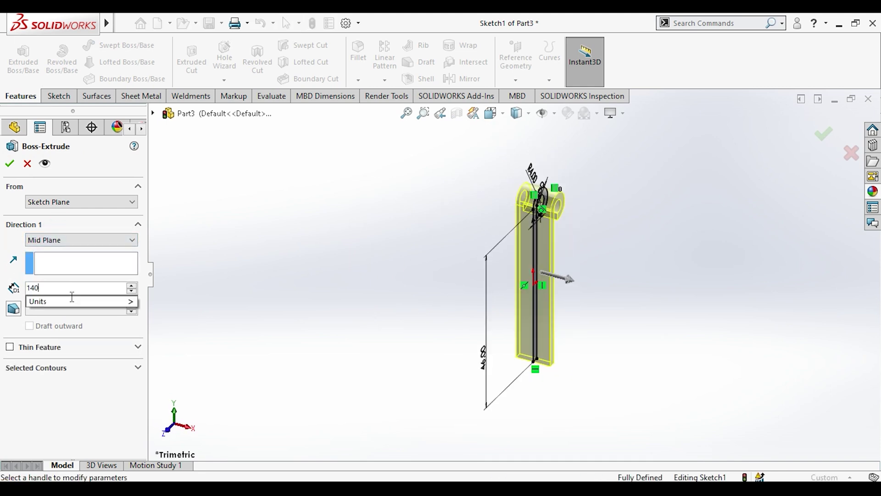
{"action": "key", "text": "Return"}
{"action": "left_click", "coordinate": [5, 168]}
- Orbit the solid and switch to the Front, then Back standard view
{"action": "mouse_move", "coordinate": [217, 252]}
{"action": "middle_mouse_down"}
{"action": "mouse_move", "coordinate": [449, 266]}
{"action": "mouse_move", "coordinate": [545, 151]}
{"action": "mouse_move", "coordinate": [502, 291]}
{"action": "middle_mouse_up"}
{"action": "key", "text": "space"}
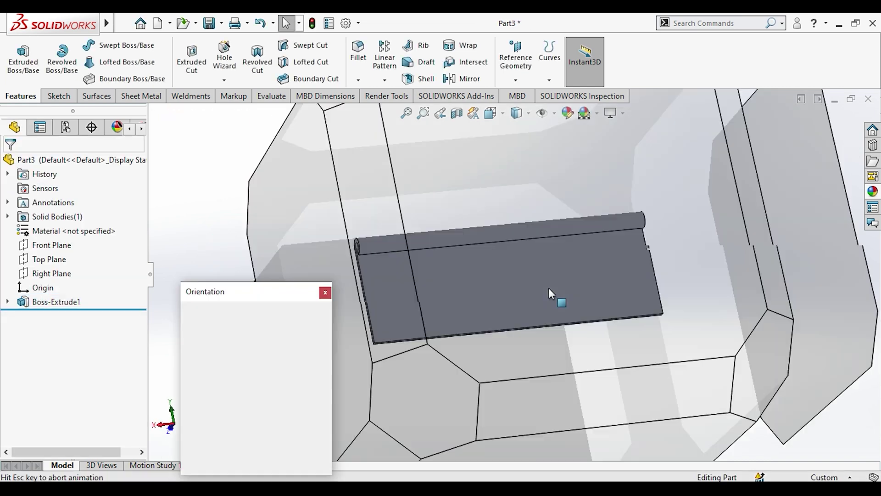
{"action": "left_click", "coordinate": [426, 299]}
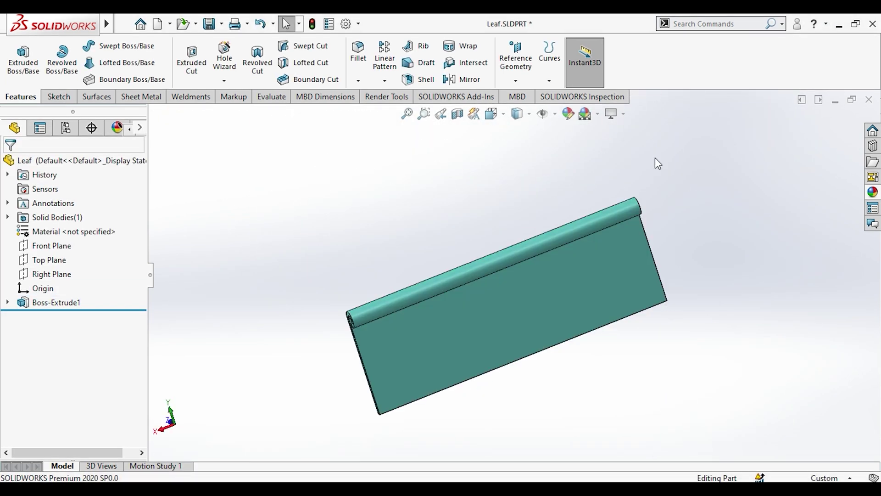
{"action": "middle_click_drag", "start_coordinate": [407, 206], "coordinate": [414, 158]}
{"action": "key", "text": "space"}
{"action": "left_click", "coordinate": [448, 293]}
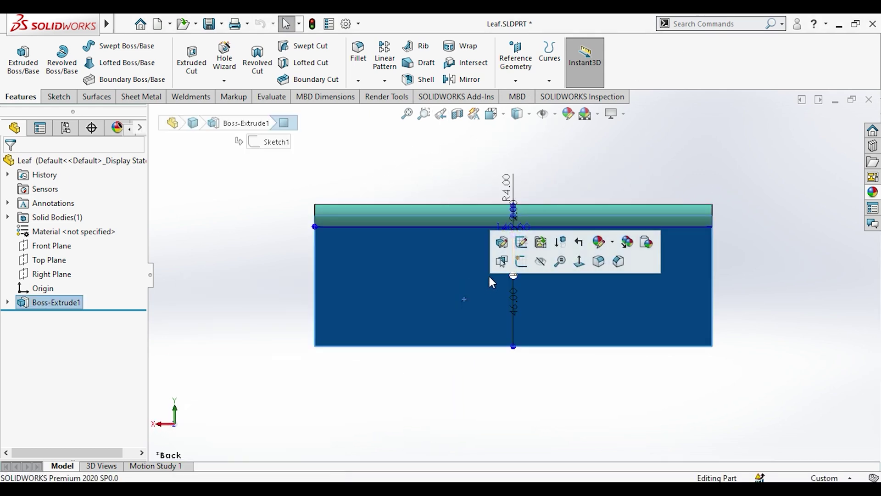
- Start Sketch2 on the leaf's flat face and pick Corner Rectangle
{"action": "left_click", "coordinate": [518, 263]}
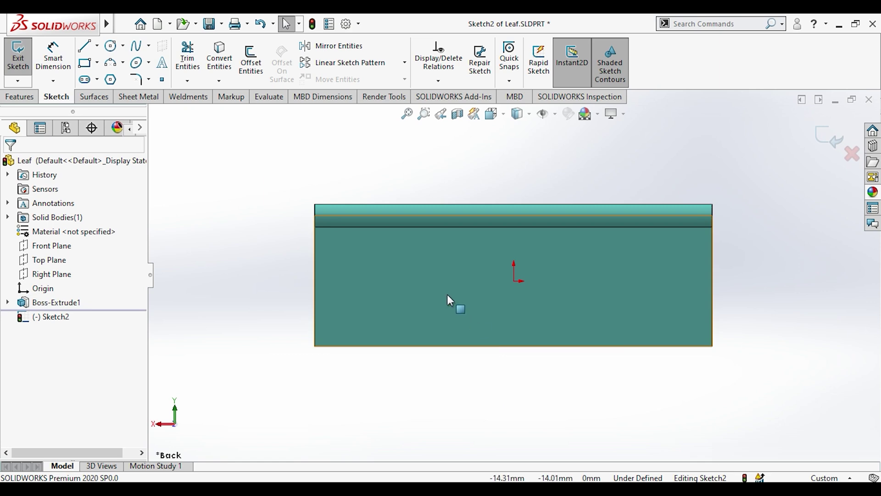
{"action": "left_click", "coordinate": [85, 64]}
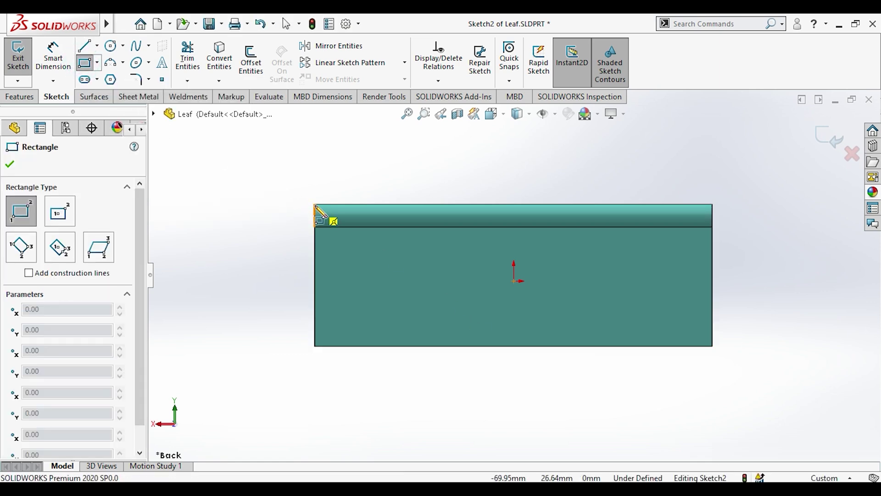
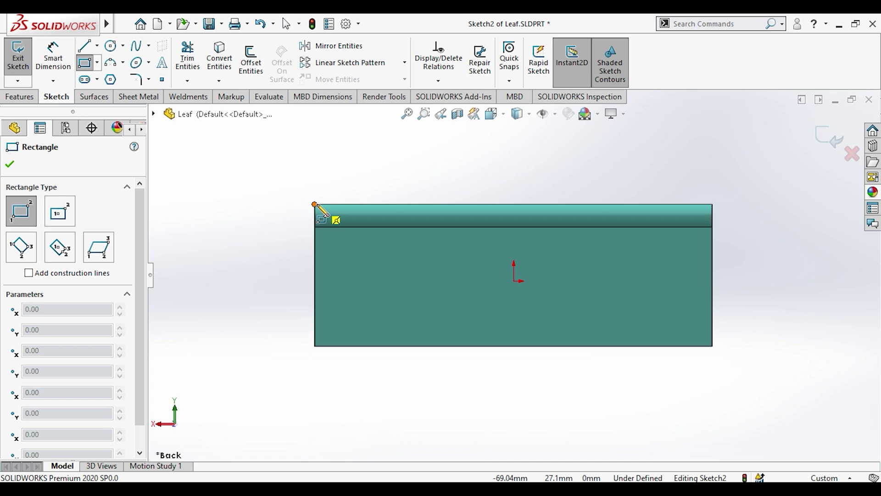
- Draw a corner rectangle across the top-left of the leaf's top strip
{"action": "left_click", "coordinate": [314, 204]}
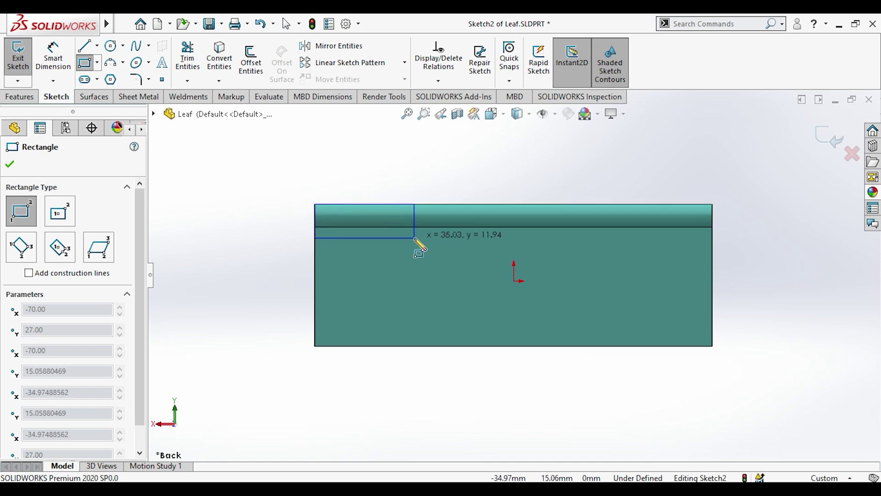
{"action": "left_click", "coordinate": [414, 238]}
{"action": "key", "text": "Escape"}
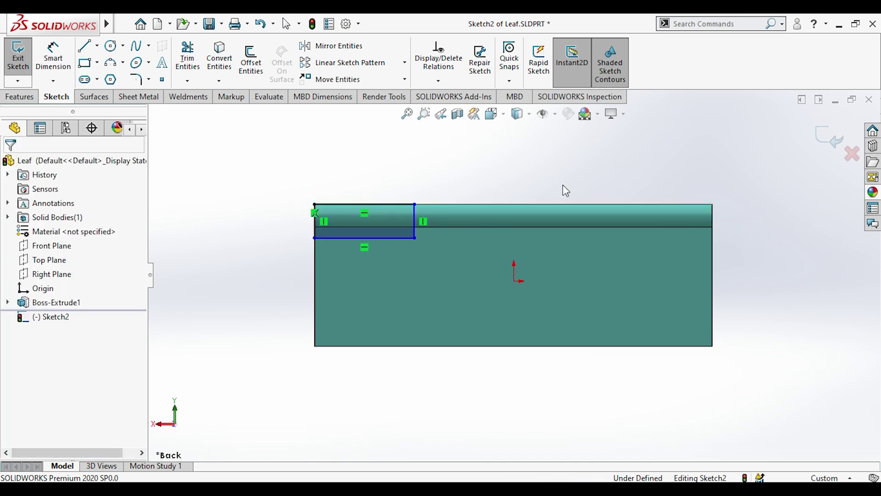
- Dimension the rectangle 30 mm wide and 10 mm high so it is fully defined
{"action": "left_click", "coordinate": [51, 67]}
{"action": "left_click", "coordinate": [351, 206]}
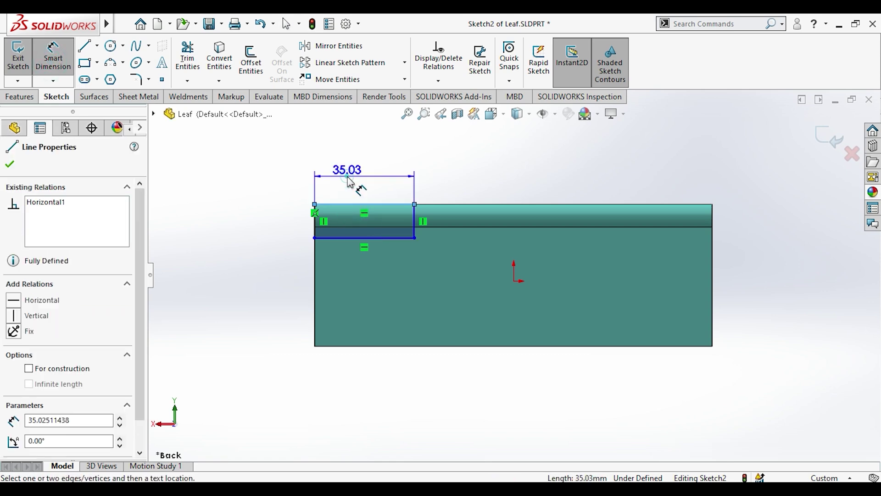
{"action": "left_click", "coordinate": [351, 184]}
{"action": "type", "text": "30"}
{"action": "key", "text": "Return"}
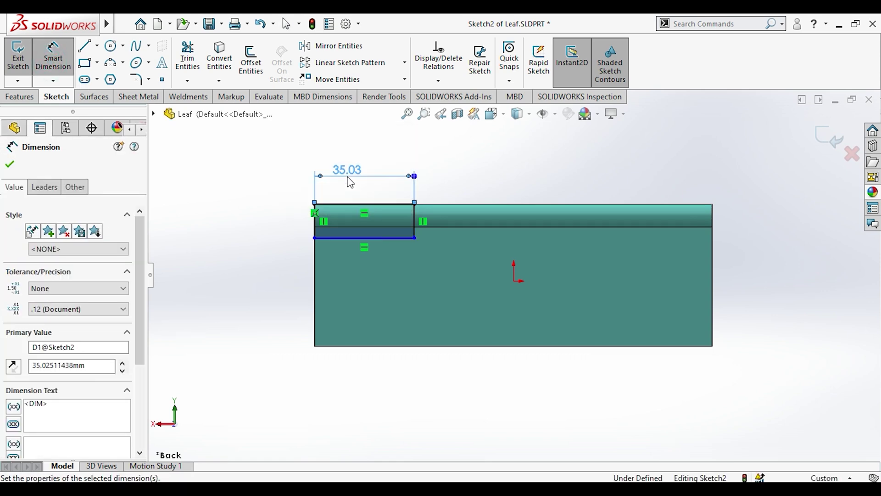
{"action": "left_click", "coordinate": [313, 228]}
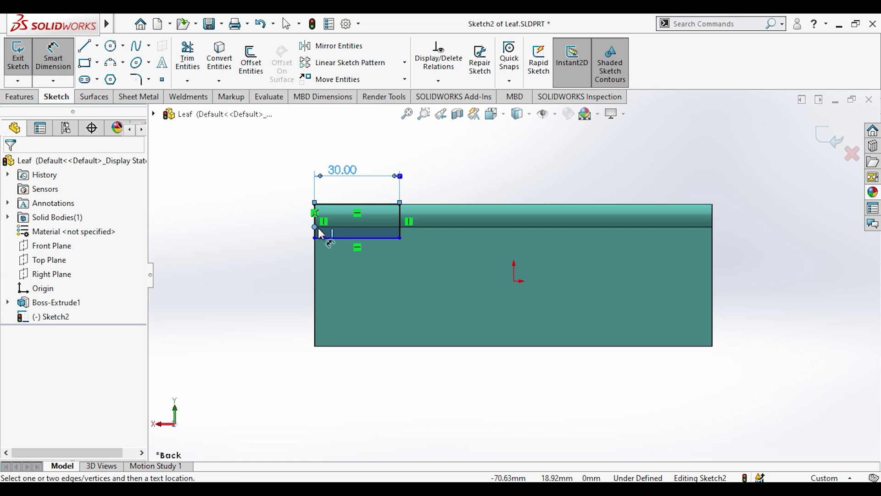
{"action": "left_click", "coordinate": [277, 222]}
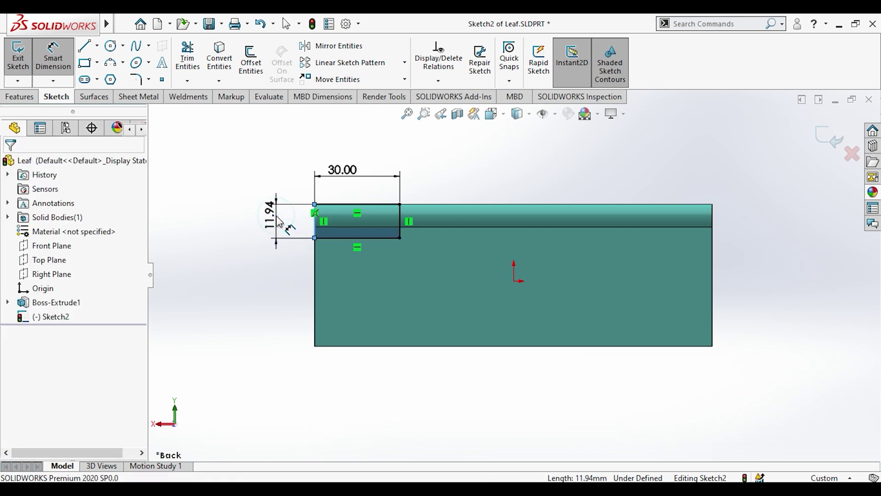
{"action": "type", "text": "10"}
{"action": "key", "text": "Return"}
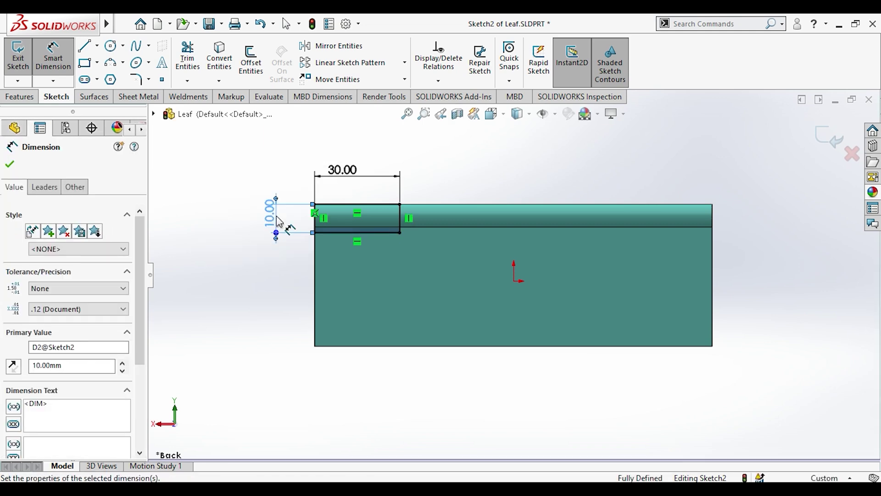
{"action": "key", "text": "Escape"}
{"action": "left_click", "coordinate": [97, 46]}
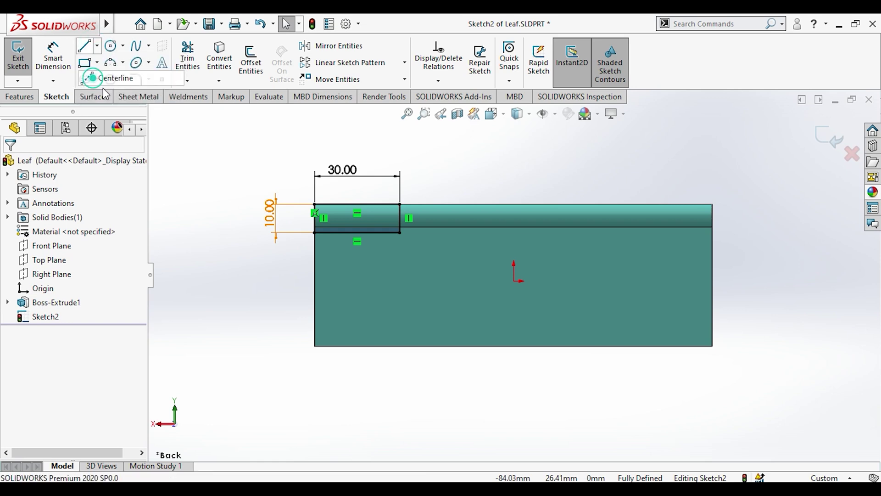
- Draw a vertical construction centerline down from the origin past the leaf's bottom edge
{"action": "left_click", "coordinate": [103, 75]}
{"action": "left_click", "coordinate": [514, 281]}
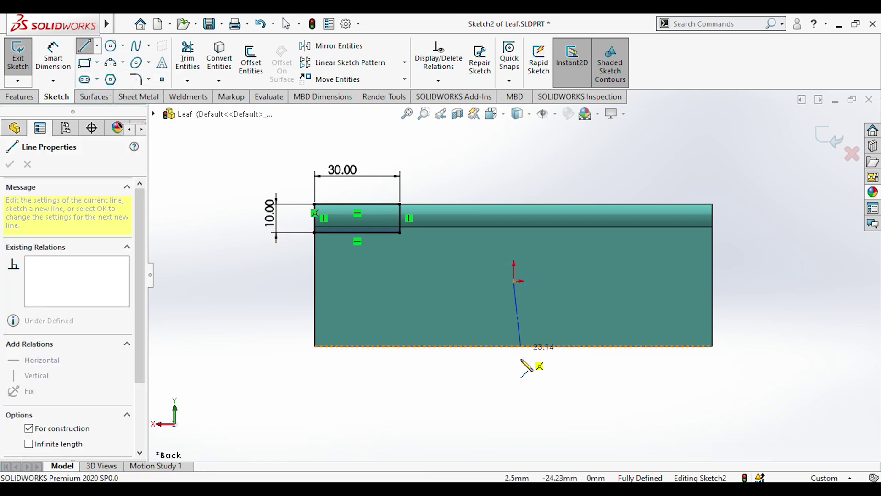
{"action": "left_click", "coordinate": [513, 378]}
{"action": "key", "text": "Escape"}
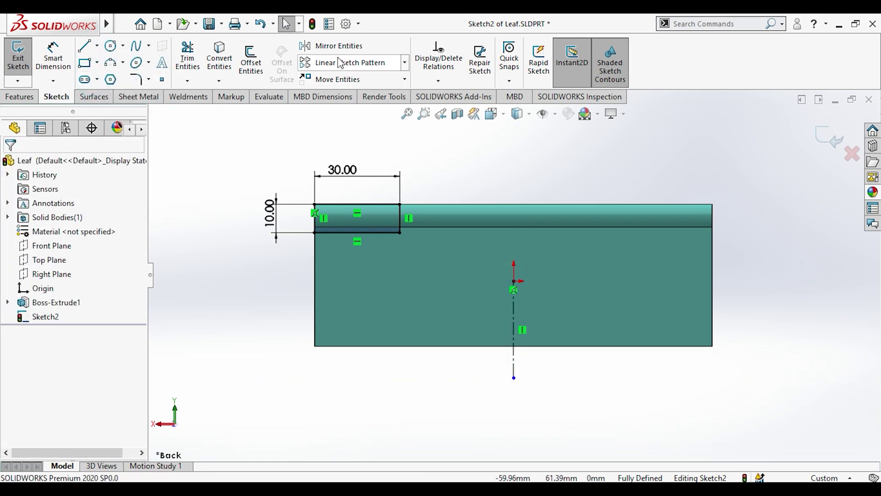
- Mirror the corner rectangle about the centerline to the strip's right end
{"action": "left_click", "coordinate": [338, 46]}
{"action": "left_click", "coordinate": [399, 216]}
{"action": "left_click", "coordinate": [314, 220]}
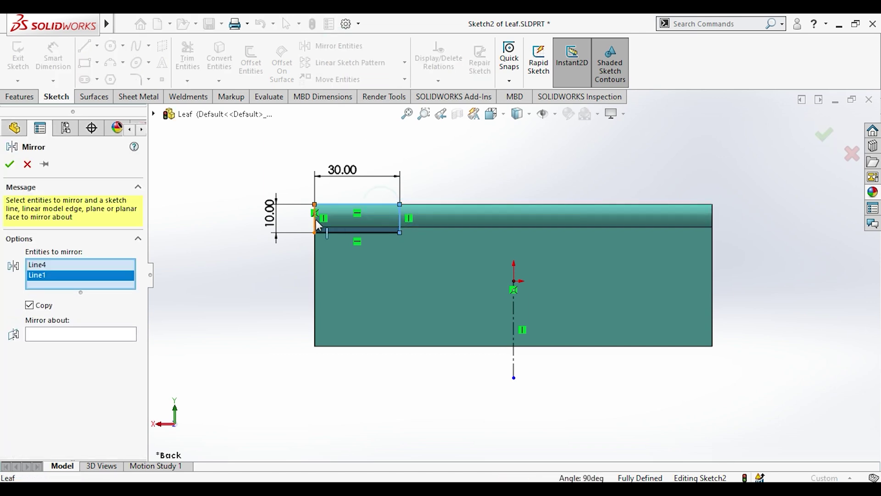
{"action": "left_click", "coordinate": [329, 232]}
{"action": "left_click", "coordinate": [332, 233]}
{"action": "right_click", "coordinate": [357, 240]}
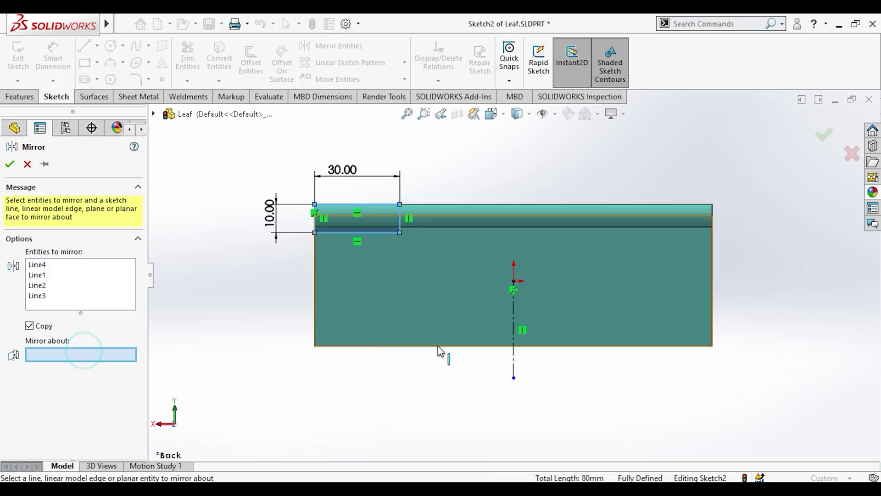
{"action": "left_click", "coordinate": [517, 366]}
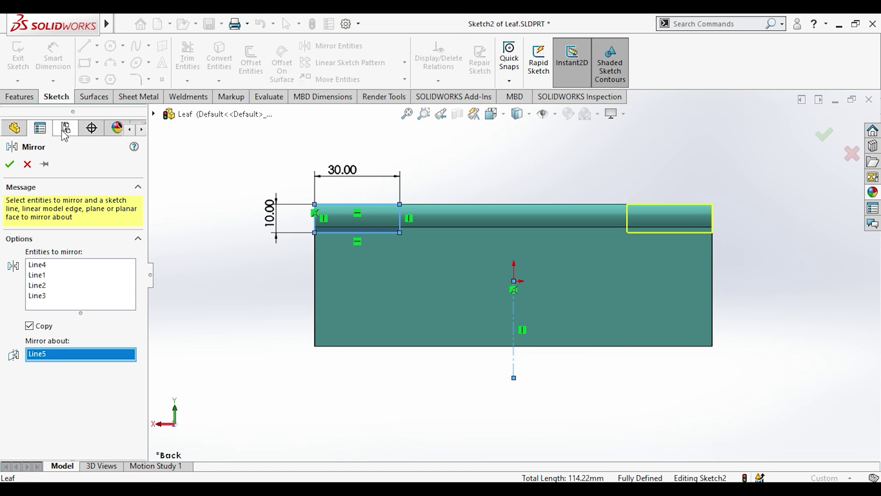
{"action": "left_click", "coordinate": [9, 164]}
- Draw a middle rectangle in the top strip, its top-edge midpoint vertical with the origin
{"action": "left_click", "coordinate": [87, 68]}
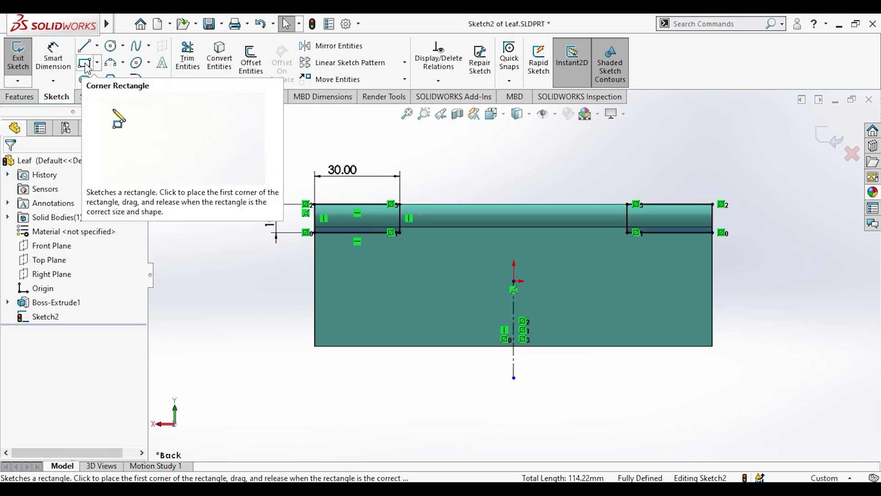
{"action": "left_click", "coordinate": [473, 203]}
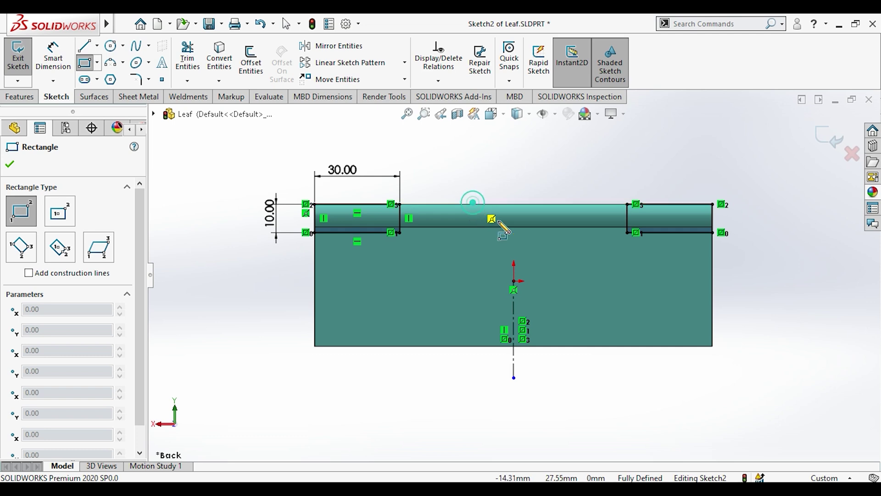
{"action": "left_click", "coordinate": [558, 242]}
{"action": "key", "text": "Escape"}
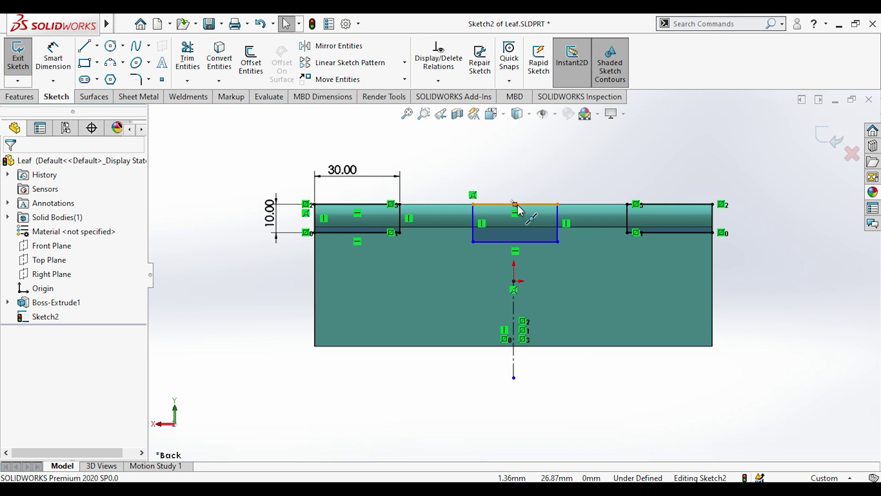
{"action": "left_click_drag", "start_coordinate": [516, 215], "coordinate": [516, 216]}
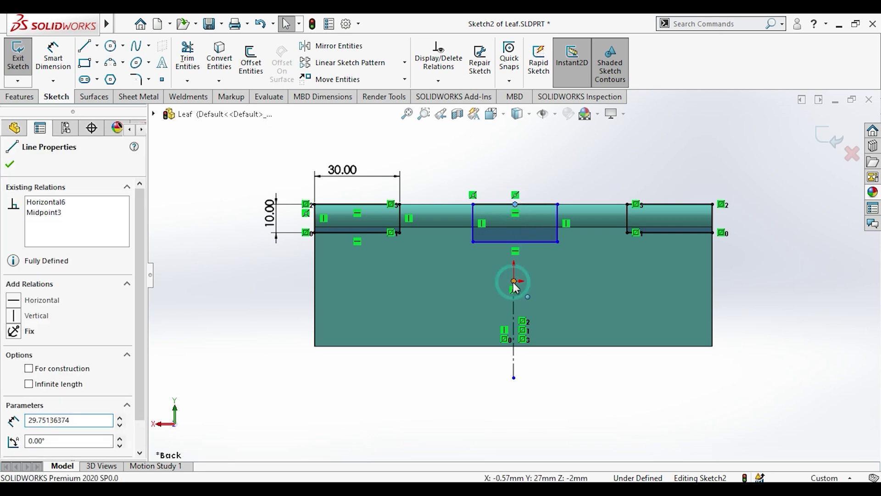
{"action": "left_click", "coordinate": [513, 282], "text": "ctrl"}
{"action": "left_click", "coordinate": [568, 223]}
{"action": "left_click", "coordinate": [582, 161]}
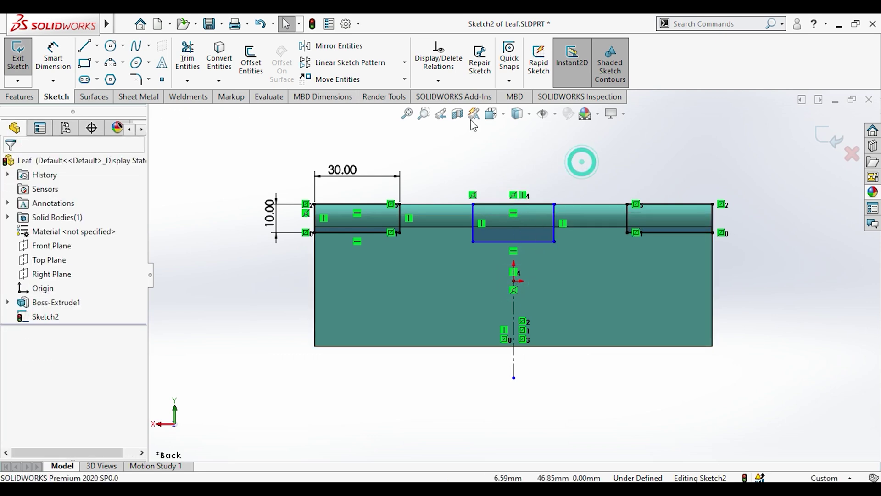
- Set a 25 mm gap between rectangles and make the middle and right bottom lines collinear
{"action": "left_click", "coordinate": [55, 68]}
{"action": "left_click", "coordinate": [624, 213]}
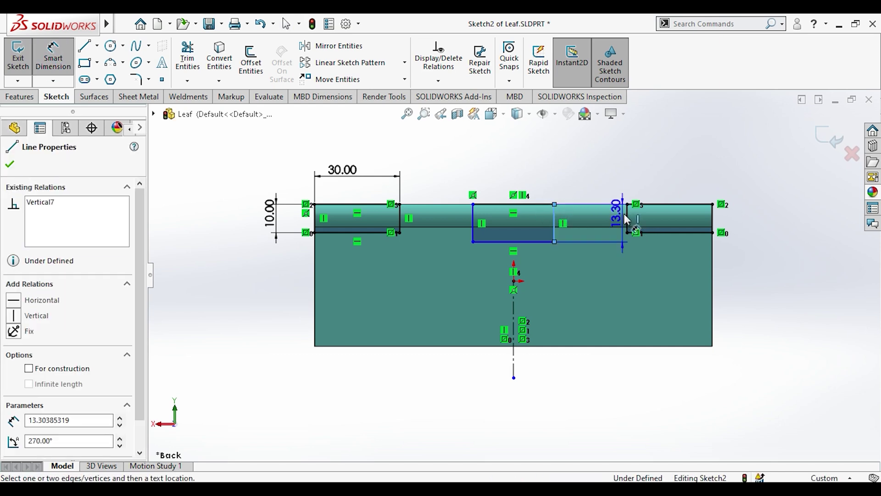
{"action": "left_click", "coordinate": [607, 181]}
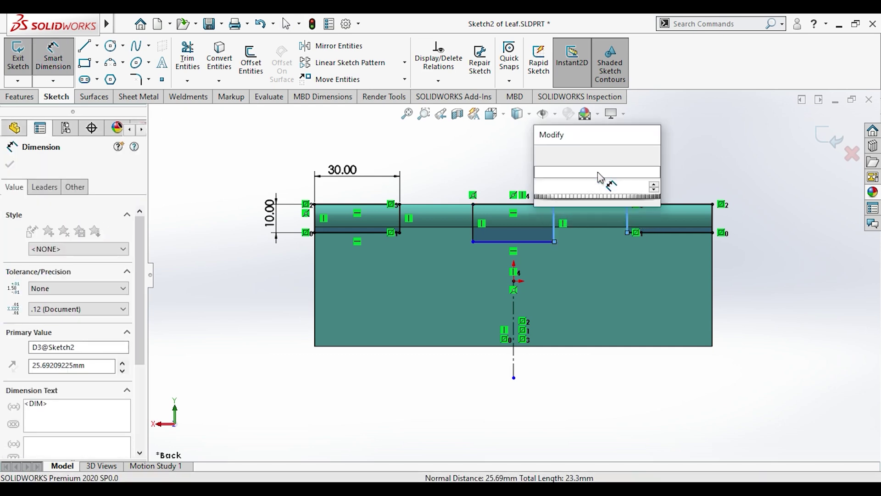
{"action": "type", "text": "25"}
{"action": "key", "text": "Return"}
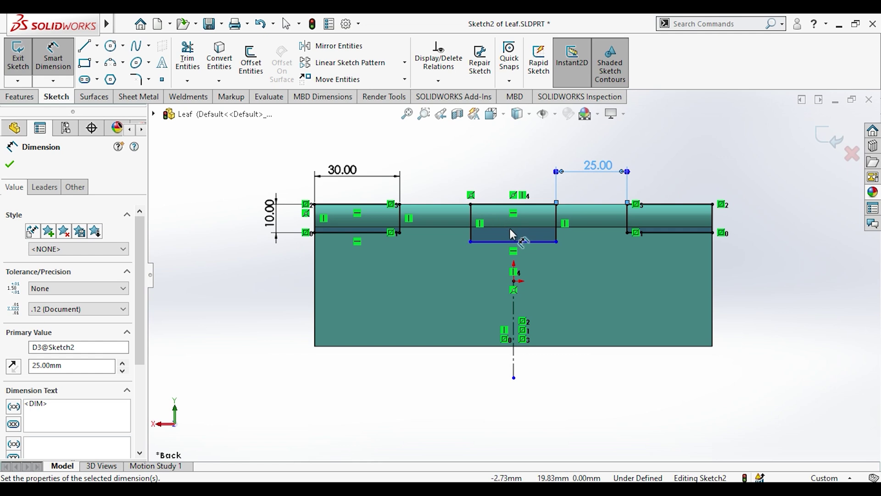
{"action": "key", "text": "Escape"}
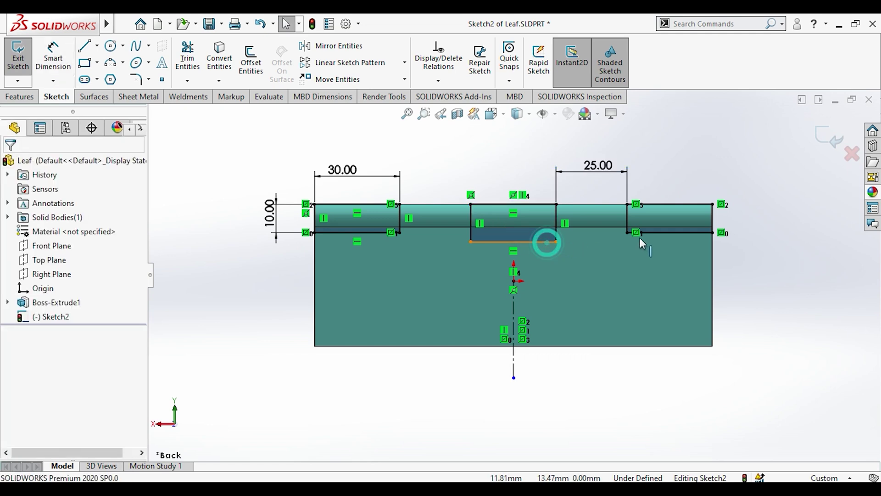
{"action": "left_click", "coordinate": [657, 233]}
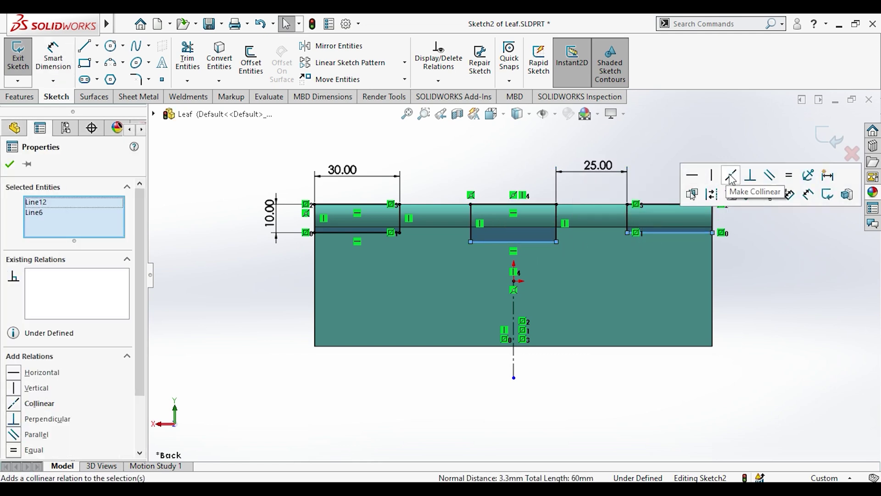
{"action": "left_click", "coordinate": [714, 177]}
{"action": "left_click", "coordinate": [685, 121]}
- Extrude-cut the sketch through all in both directions to form the hinge knuckles
{"action": "left_click", "coordinate": [18, 97]}
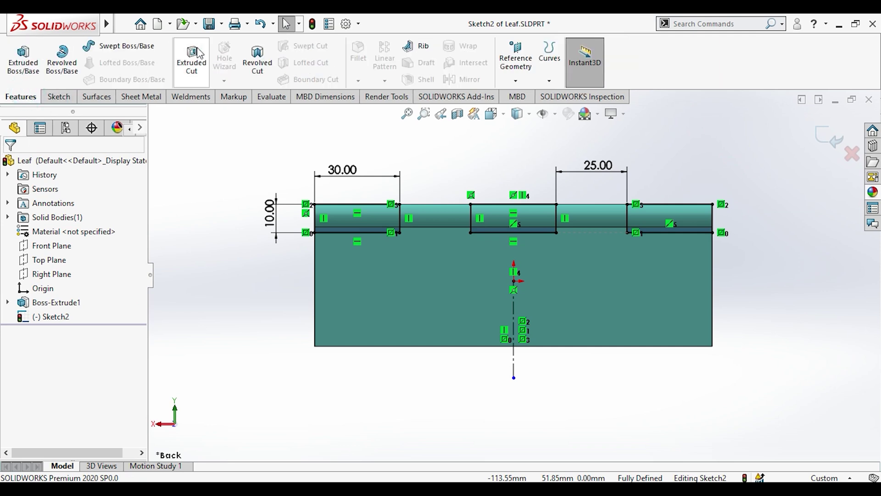
{"action": "left_click", "coordinate": [192, 59]}
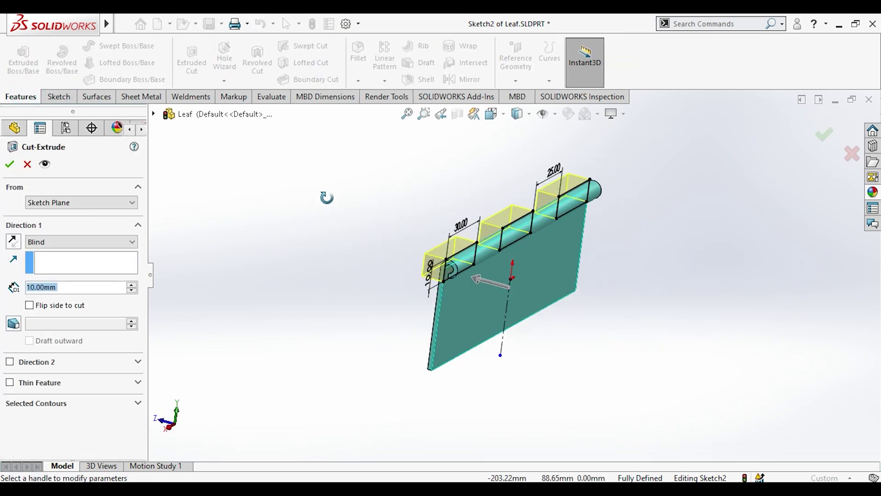
{"action": "left_click", "coordinate": [41, 243]}
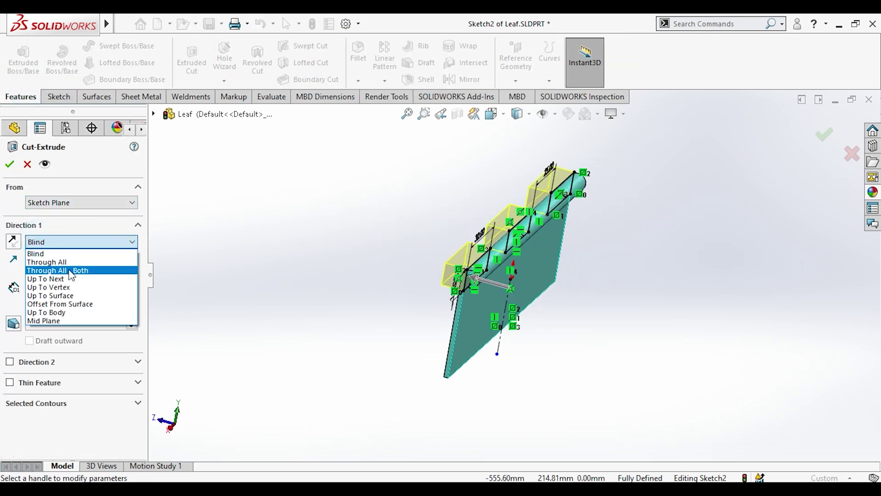
{"action": "left_click", "coordinate": [76, 267]}
{"action": "left_click", "coordinate": [10, 164]}
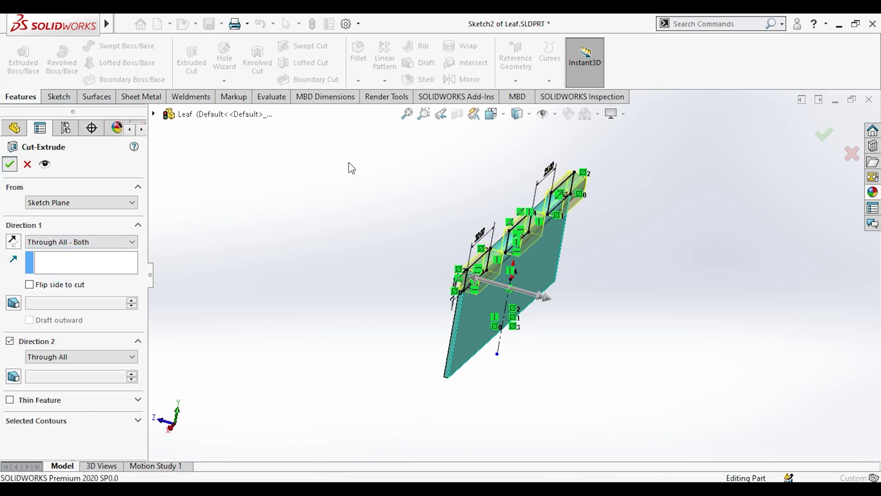
- Show the leaf face-on in Front view
{"action": "key", "text": "space"}
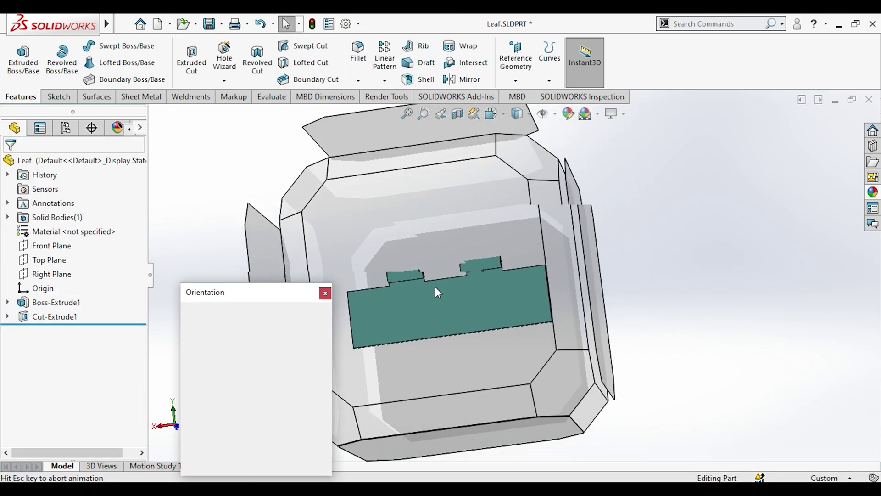
{"action": "left_click", "coordinate": [435, 287]}
{"action": "left_click", "coordinate": [358, 82]}
- Select the leaf plate's two bottom corner edges for filleting
{"action": "mouse_move", "coordinate": [252, 188]}
{"action": "middle_mouse_down"}
{"action": "mouse_move", "coordinate": [305, 190]}
{"action": "mouse_move", "coordinate": [416, 310]}
{"action": "middle_mouse_up"}
{"action": "left_click", "coordinate": [450, 379]}
{"action": "mouse_move", "coordinate": [449, 373]}
{"action": "middle_mouse_down"}
{"action": "mouse_move", "coordinate": [541, 282]}
{"action": "mouse_move", "coordinate": [634, 277]}
{"action": "middle_mouse_up"}
{"action": "scroll", "coordinate": [568, 311], "scroll_direction": "down", "scroll_amount": 5}
{"action": "middle_click_drag", "start_coordinate": [568, 311], "coordinate": [586, 327]}
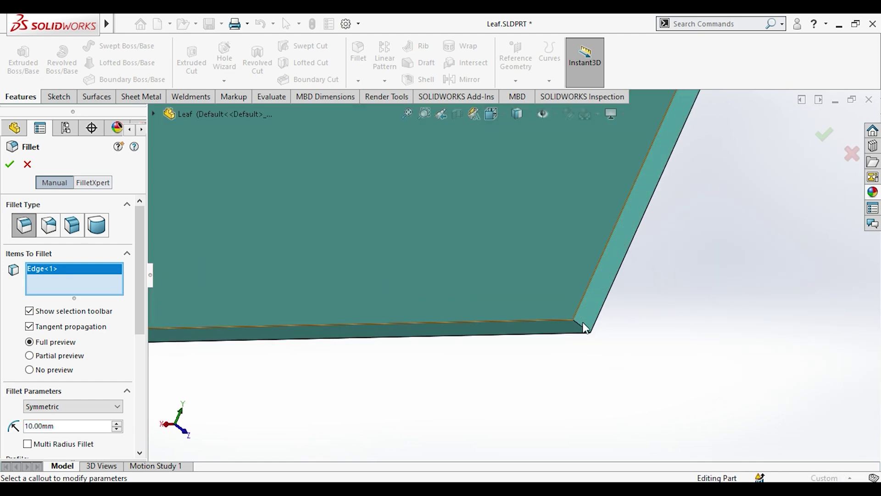
{"action": "left_click", "coordinate": [565, 300]}
{"action": "scroll", "coordinate": [405, 247], "scroll_direction": "up", "scroll_amount": 5}
{"action": "mouse_move", "coordinate": [406, 246]}
{"action": "middle_mouse_down"}
{"action": "mouse_move", "coordinate": [450, 268]}
{"action": "mouse_move", "coordinate": [478, 307]}
{"action": "middle_mouse_up"}
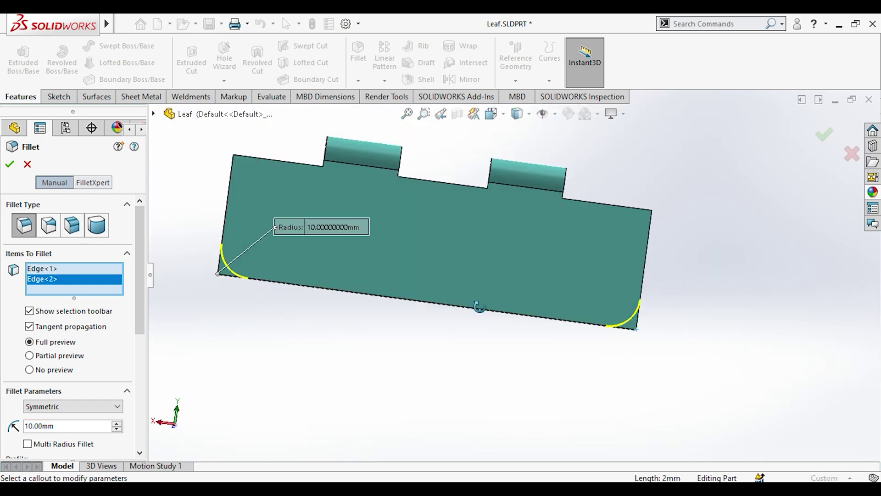
- Set the corner fillet radius to 5 mm and apply it
{"action": "left_click", "coordinate": [69, 426]}
{"action": "triple_click", "coordinate": [69, 424]}
{"action": "type", "text": "5"}
{"action": "key", "text": "Return"}
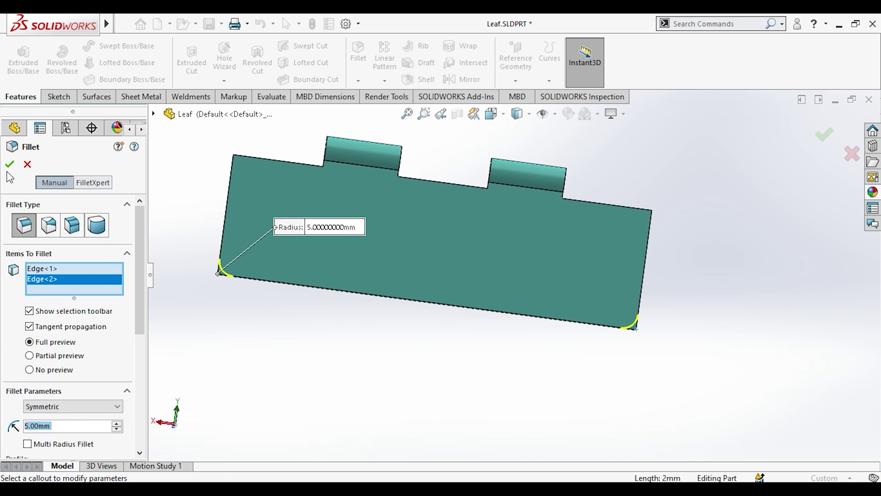
{"action": "middle_click_drag", "start_coordinate": [371, 199], "coordinate": [417, 298]}
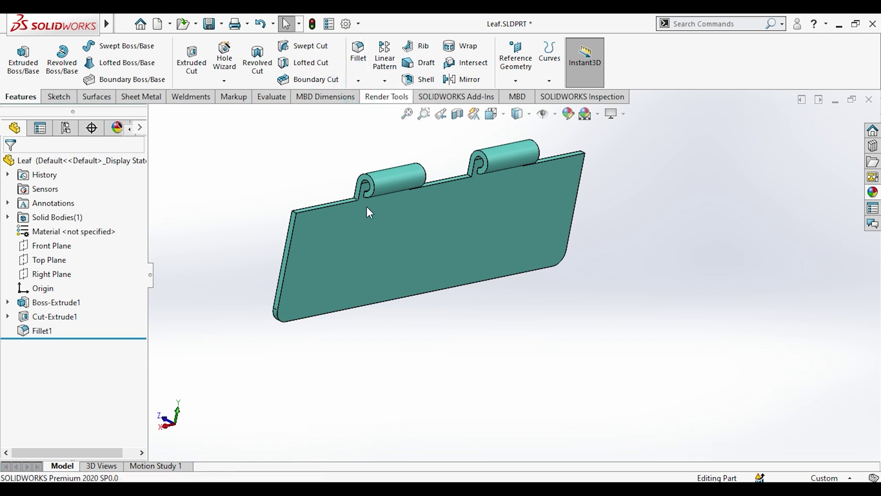
- Select the four edges where the knuckles meet the plate
{"action": "scroll", "coordinate": [365, 194], "scroll_direction": "down", "scroll_amount": 5}
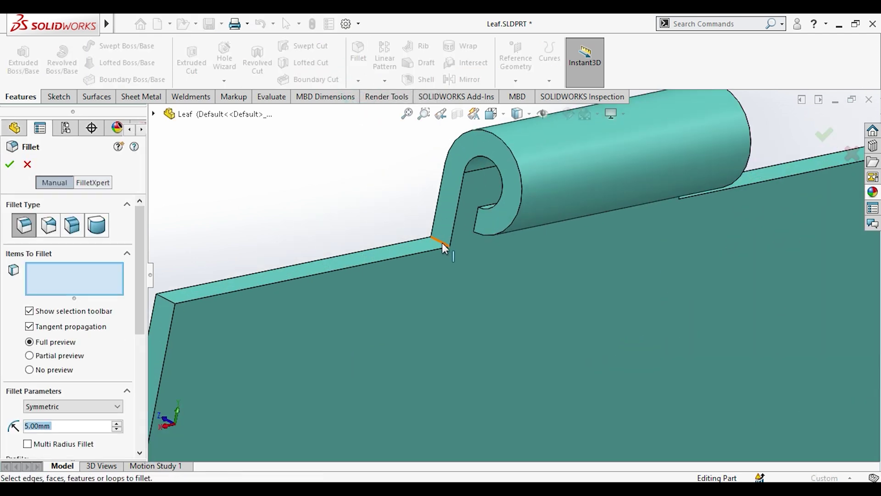
{"action": "left_click", "coordinate": [444, 242]}
{"action": "mouse_move", "coordinate": [497, 241]}
{"action": "middle_mouse_down"}
{"action": "mouse_move", "coordinate": [679, 223]}
{"action": "mouse_move", "coordinate": [708, 232]}
{"action": "middle_mouse_up"}
{"action": "left_click", "coordinate": [671, 221]}
{"action": "scroll", "coordinate": [714, 243], "scroll_direction": "down", "scroll_amount": 3}
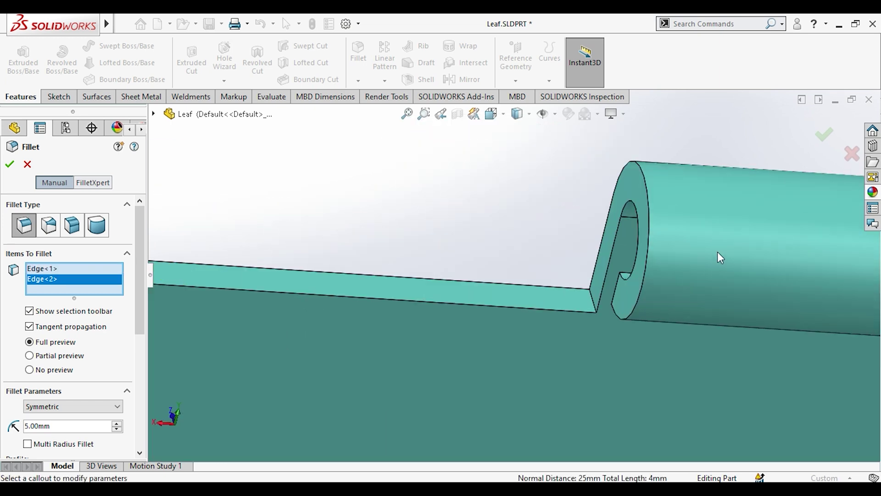
{"action": "left_click", "coordinate": [593, 305]}
{"action": "scroll", "coordinate": [542, 252], "scroll_direction": "up", "scroll_amount": 2}
{"action": "mouse_move", "coordinate": [542, 252]}
{"action": "middle_mouse_down"}
{"action": "mouse_move", "coordinate": [829, 252]}
{"action": "mouse_move", "coordinate": [665, 275]}
{"action": "middle_mouse_up"}
{"action": "scroll", "coordinate": [589, 212], "scroll_direction": "down", "scroll_amount": 3}
{"action": "left_click", "coordinate": [596, 192]}
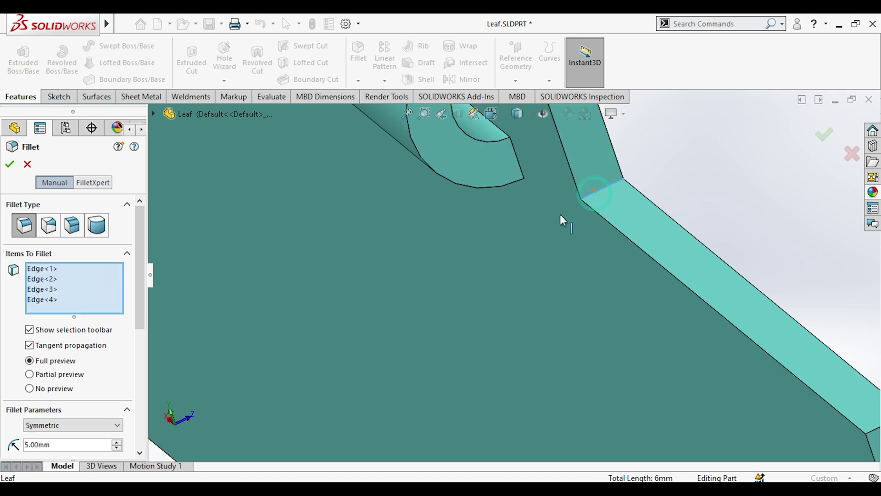
{"action": "scroll", "coordinate": [565, 218], "scroll_direction": "up", "scroll_amount": 5}
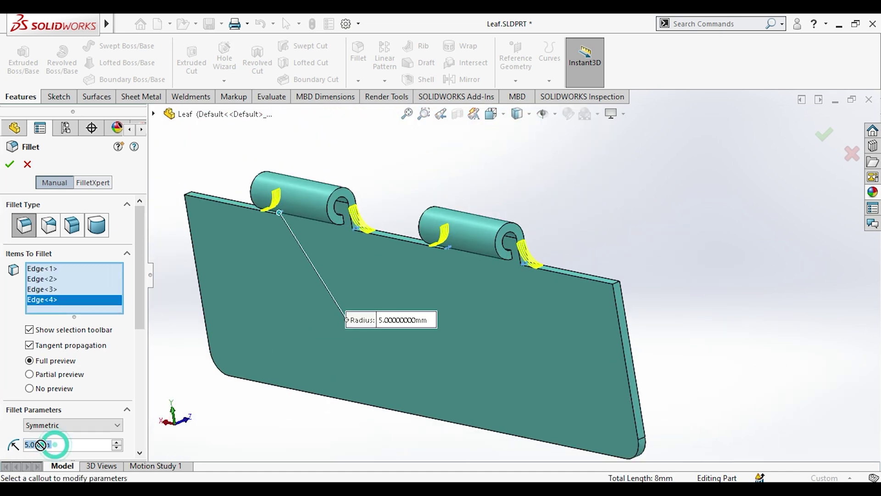
- Set the knuckle fillet radius to 1 mm and accept it
{"action": "type", "text": "1"}
{"action": "key", "text": "Return"}
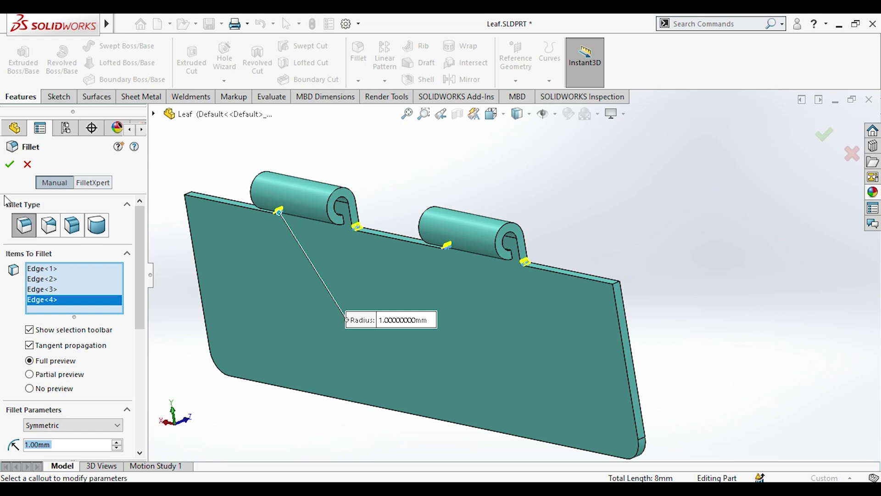
{"action": "left_click", "coordinate": [19, 163]}
- View the leaf from the Back and start a sketch on the plate's back face
{"action": "key", "text": "space"}
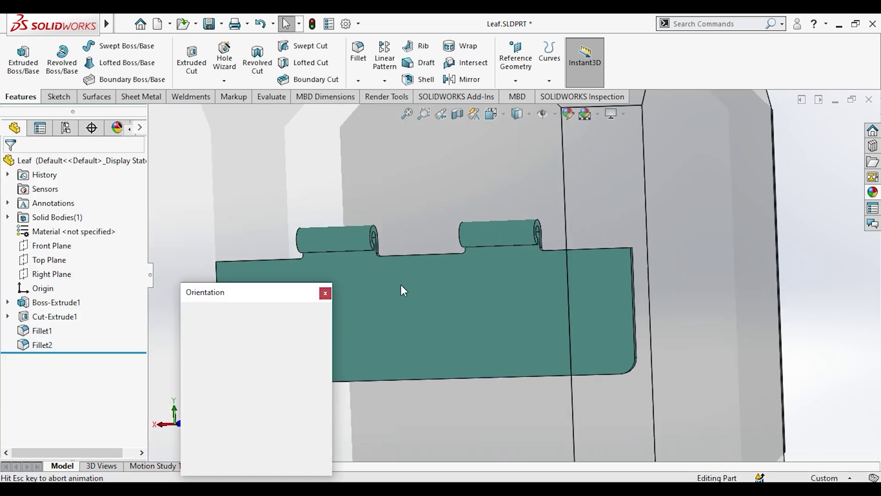
{"action": "left_click", "coordinate": [390, 331]}
{"action": "left_click", "coordinate": [444, 284]}
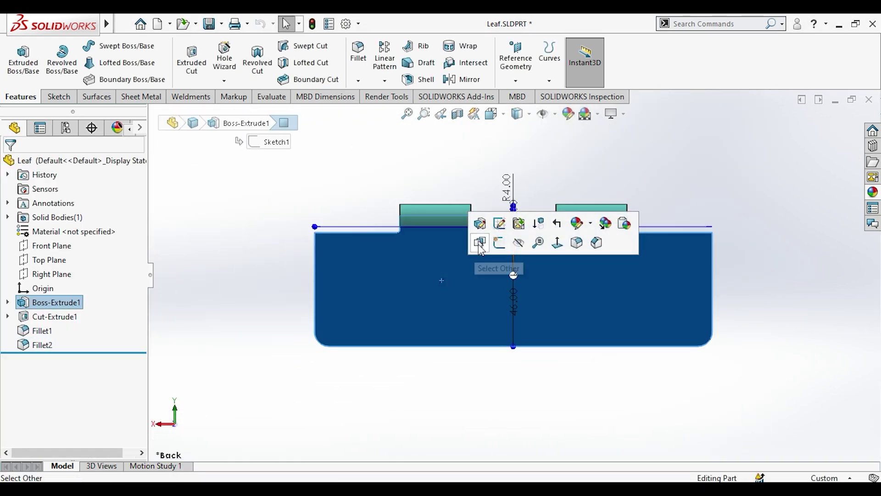
{"action": "left_click", "coordinate": [506, 242]}
- Draw three hole circles in a row across the plate
{"action": "left_click", "coordinate": [472, 411]}
{"action": "key", "text": "c"}
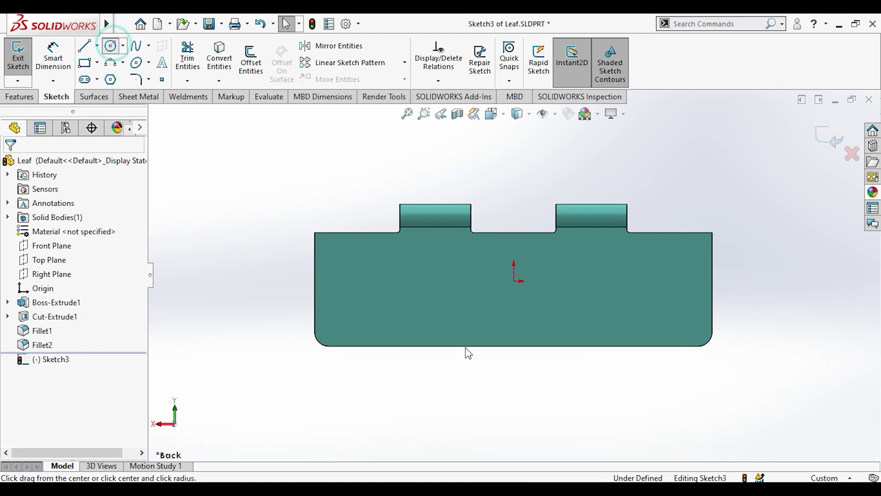
{"action": "left_click", "coordinate": [409, 299]}
{"action": "left_click", "coordinate": [505, 298]}
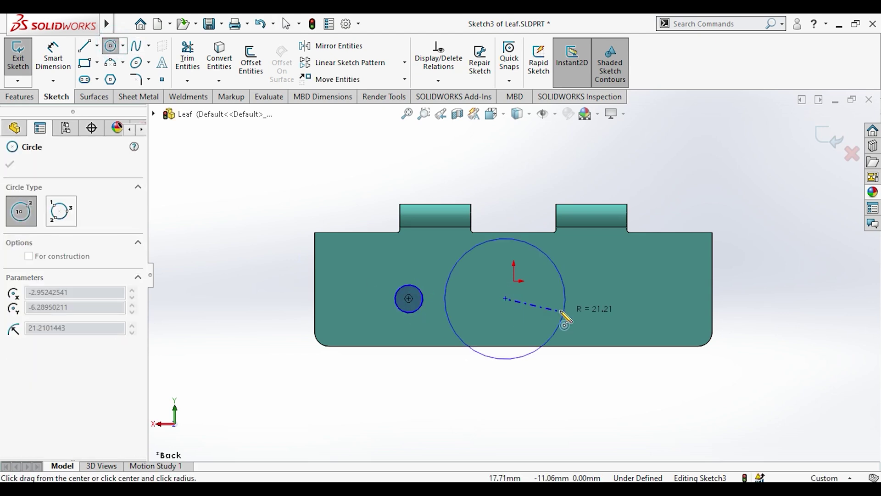
{"action": "left_click", "coordinate": [522, 311]}
{"action": "left_click", "coordinate": [618, 299]}
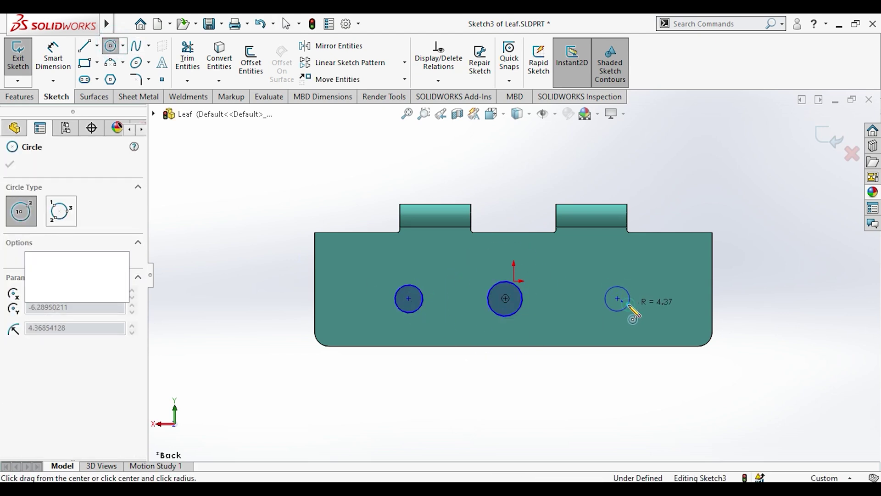
{"action": "left_click", "coordinate": [628, 306]}
{"action": "key", "text": "Escape"}
- Place the middle circle above the origin, align centres horizontally, and make all circles equal
{"action": "left_click_drag", "start_coordinate": [505, 298], "coordinate": [513, 282]}
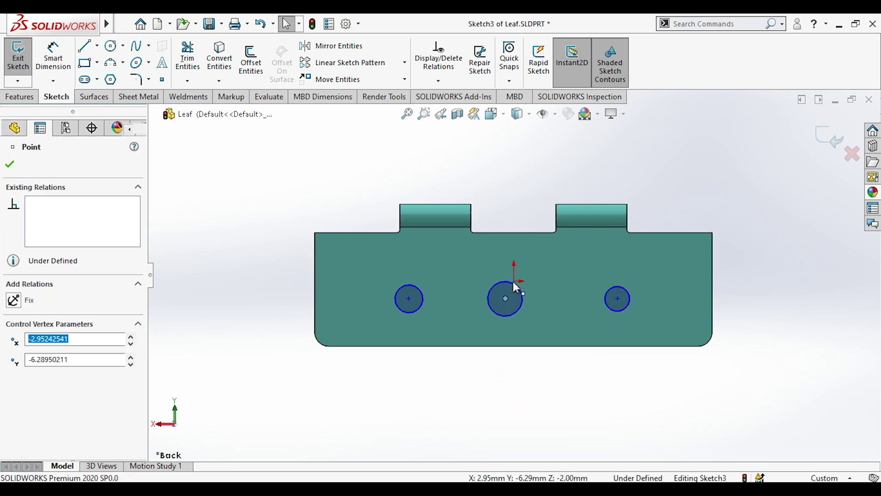
{"action": "left_click", "coordinate": [571, 221]}
{"action": "left_click", "coordinate": [564, 383]}
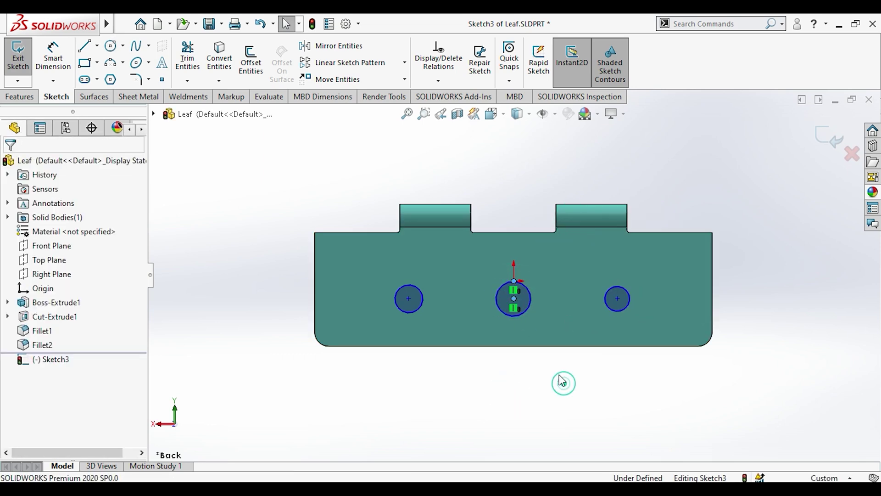
{"action": "left_click", "coordinate": [408, 298]}
{"action": "left_click", "coordinate": [617, 298], "text": "ctrl"}
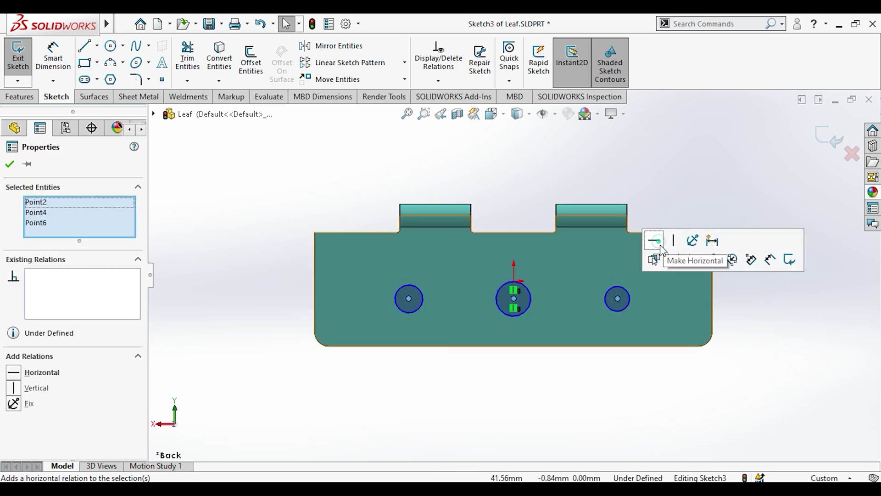
{"action": "left_click", "coordinate": [656, 243]}
{"action": "left_click", "coordinate": [621, 312]}
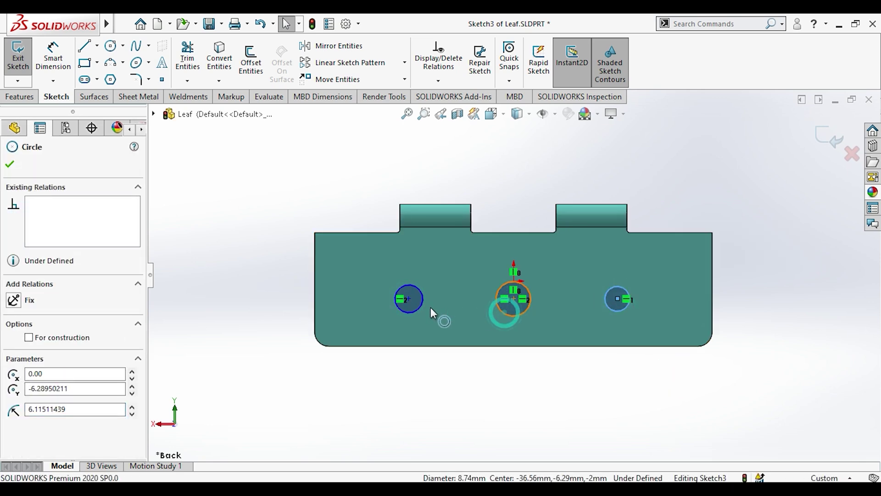
{"action": "left_click", "coordinate": [402, 311], "text": "ctrl"}
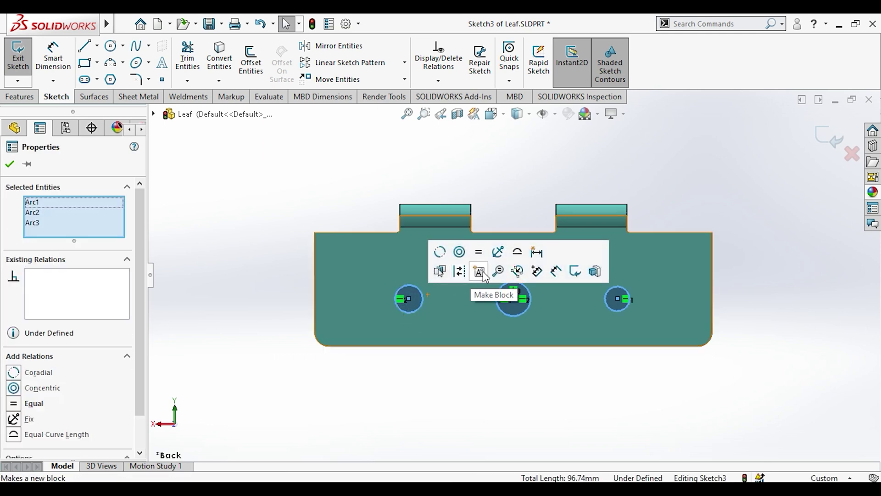
{"action": "left_click", "coordinate": [483, 271]}
{"action": "left_click", "coordinate": [476, 387]}
- Space the hole centres 40 mm apart, left-to-middle and middle-to-right
{"action": "left_click", "coordinate": [53, 57]}
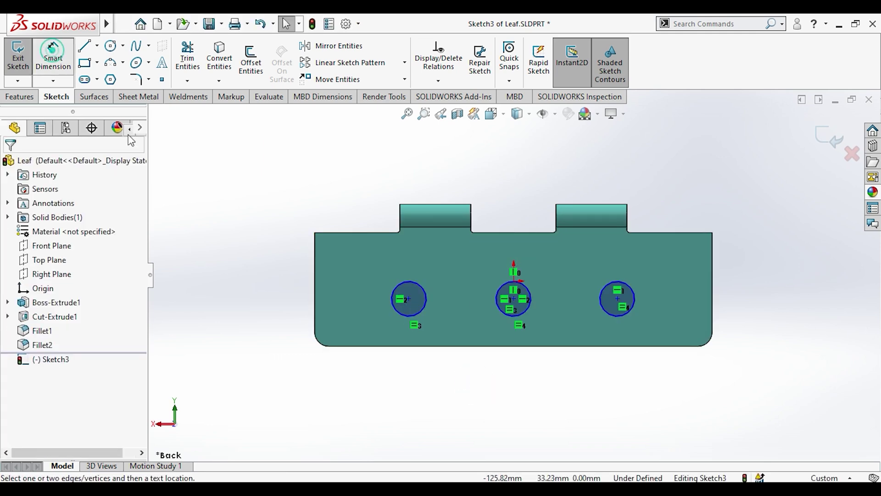
{"action": "left_click", "coordinate": [514, 299]}
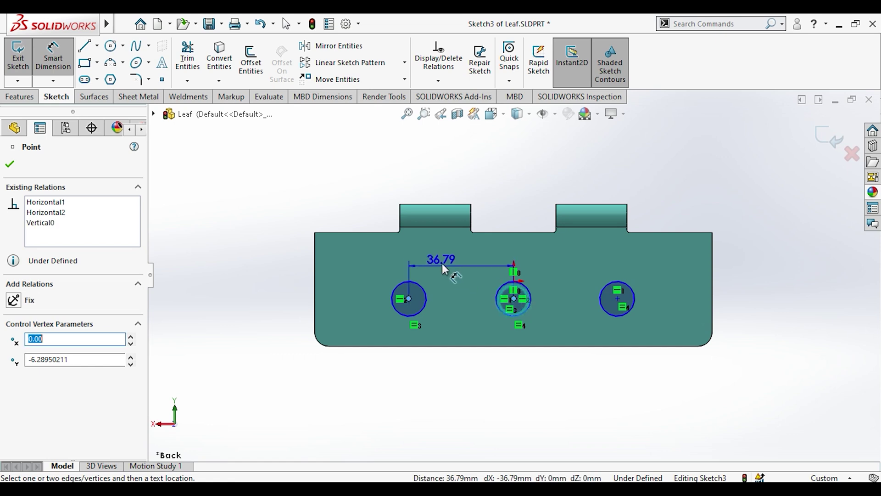
{"action": "left_click", "coordinate": [444, 261]}
{"action": "type", "text": "40"}
{"action": "key", "text": "Return"}
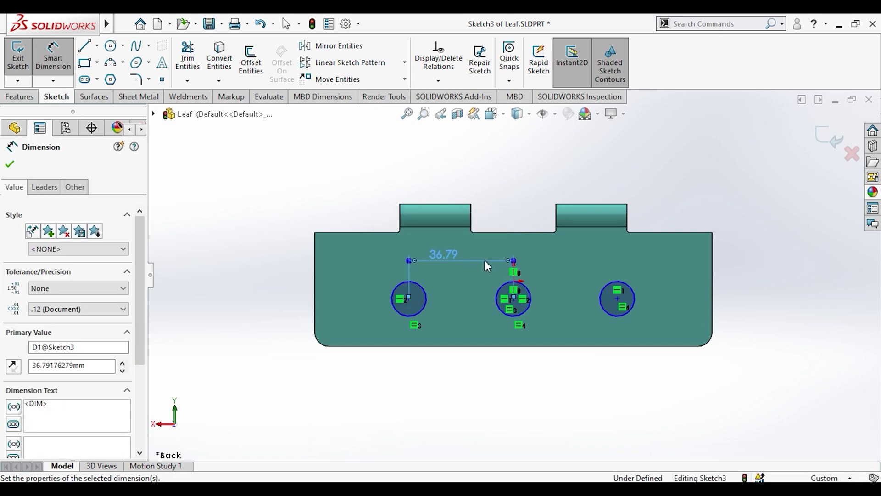
{"action": "left_click", "coordinate": [514, 299]}
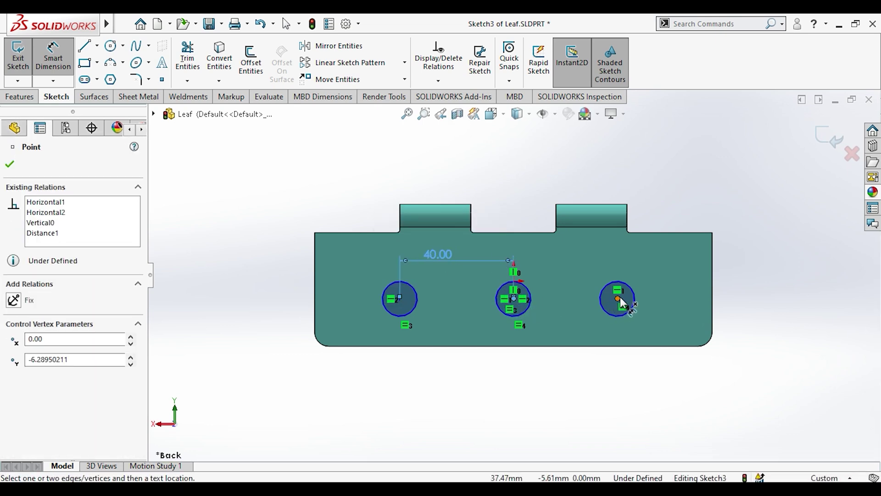
{"action": "left_click", "coordinate": [579, 260]}
{"action": "key", "text": "Return"}
- Set the hole centres 20 mm above the plate's bottom edge
{"action": "left_click", "coordinate": [400, 300]}
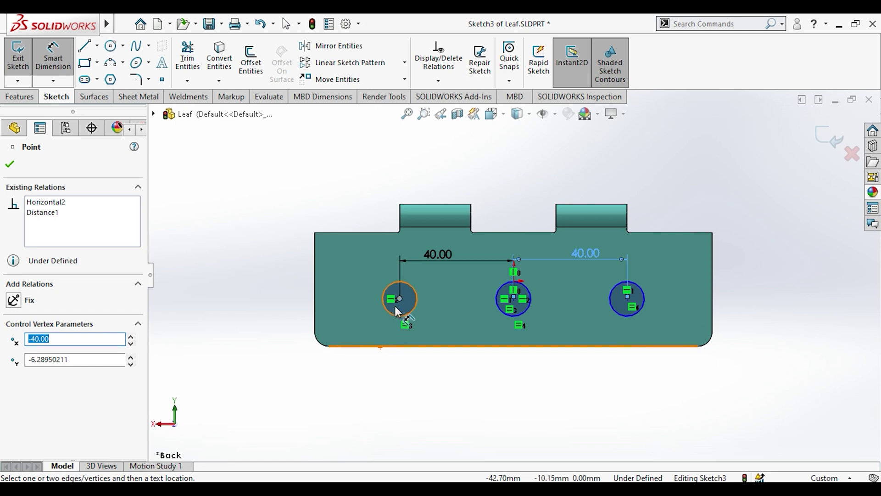
{"action": "scroll", "coordinate": [402, 289], "scroll_direction": "down", "scroll_amount": 3}
{"action": "scroll", "coordinate": [404, 294], "scroll_direction": "down", "scroll_amount": 2}
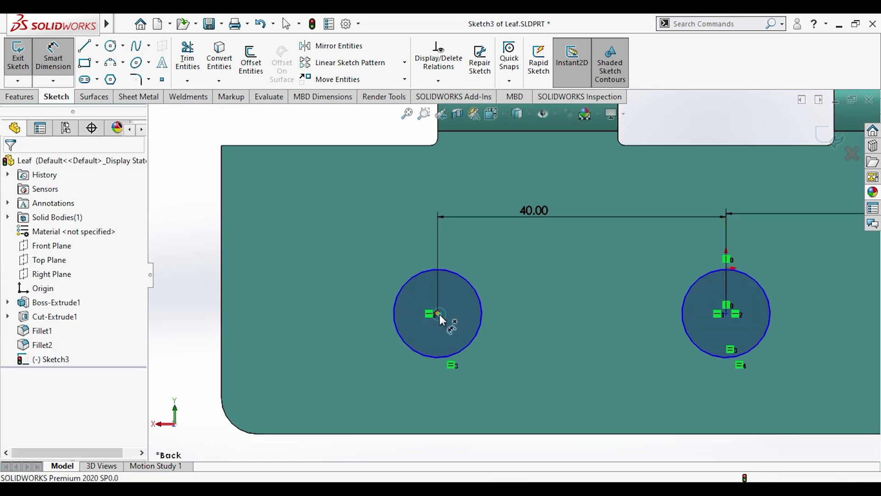
{"action": "left_click", "coordinate": [402, 432]}
{"action": "scroll", "coordinate": [353, 338], "scroll_direction": "up", "scroll_amount": 2}
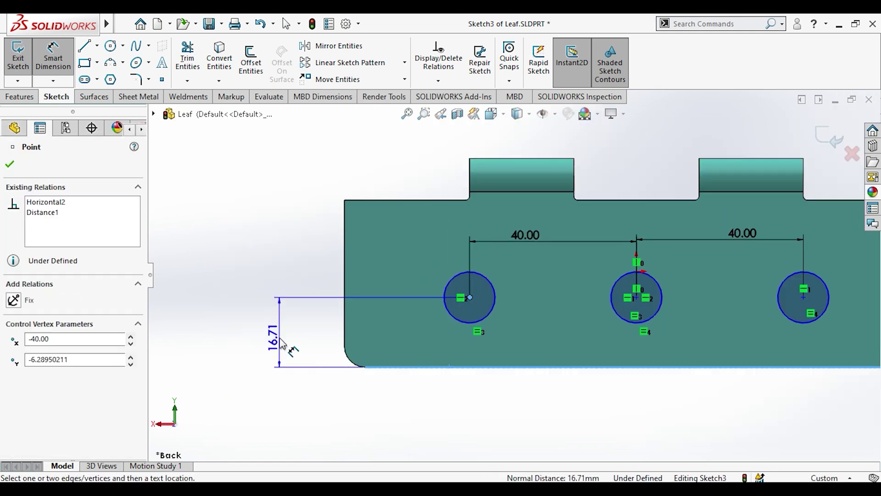
{"action": "left_click", "coordinate": [279, 337]}
{"action": "type", "text": "20"}
{"action": "key", "text": "Return"}
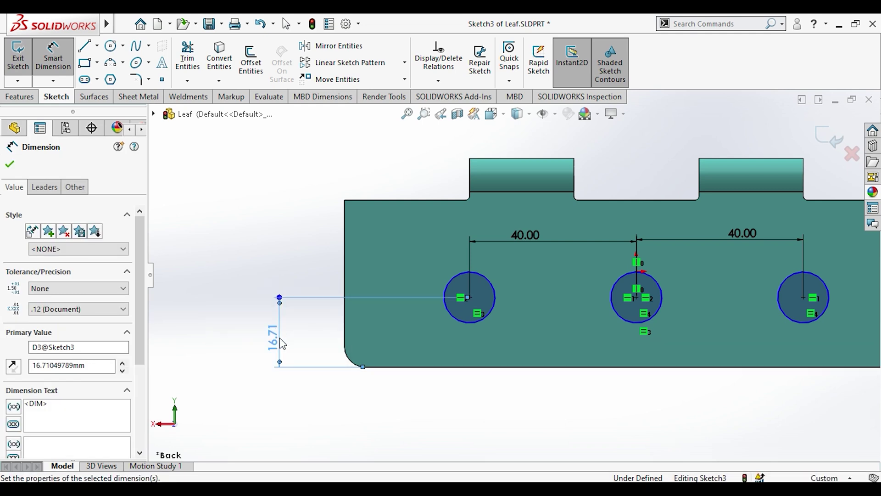
- Set the hole diameter to 8 mm
{"action": "left_click", "coordinate": [495, 294]}
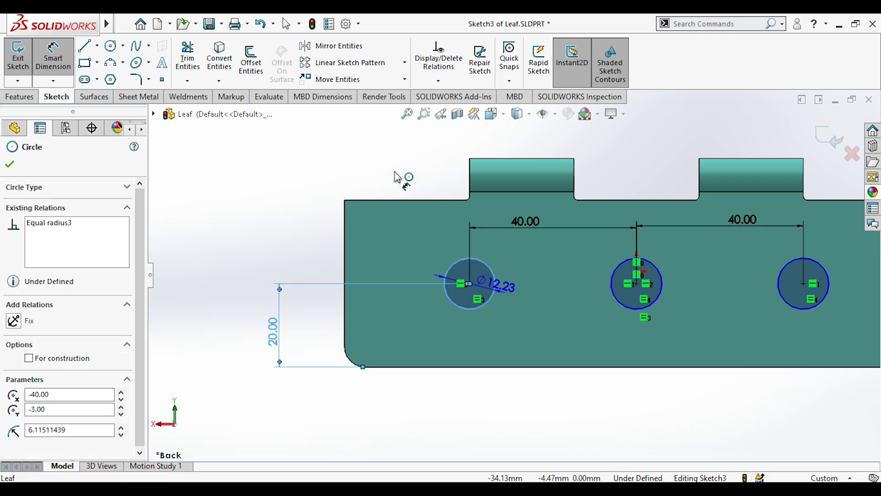
{"action": "left_click", "coordinate": [398, 176]}
{"action": "type", "text": "8"}
{"action": "key", "text": "Return"}
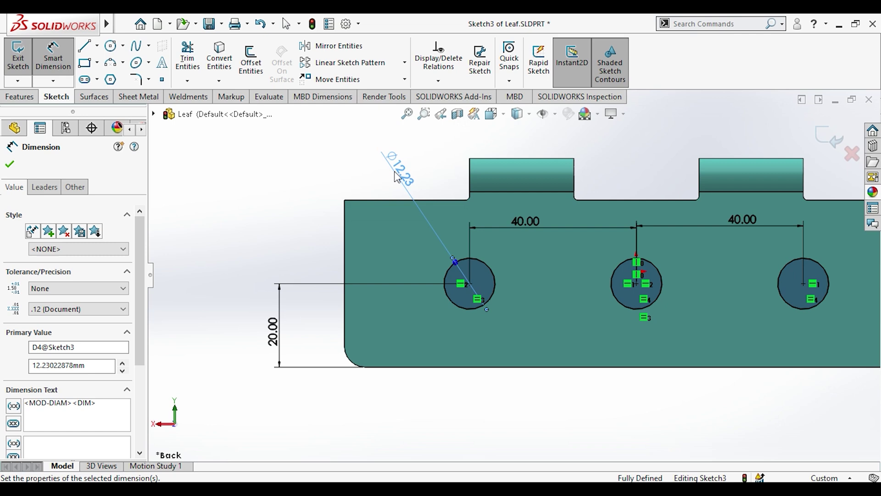
{"action": "key", "text": "Escape"}
- Extrude-cut Sketch3's three 8 mm holes Through All the leaf
{"action": "key", "text": "f"}
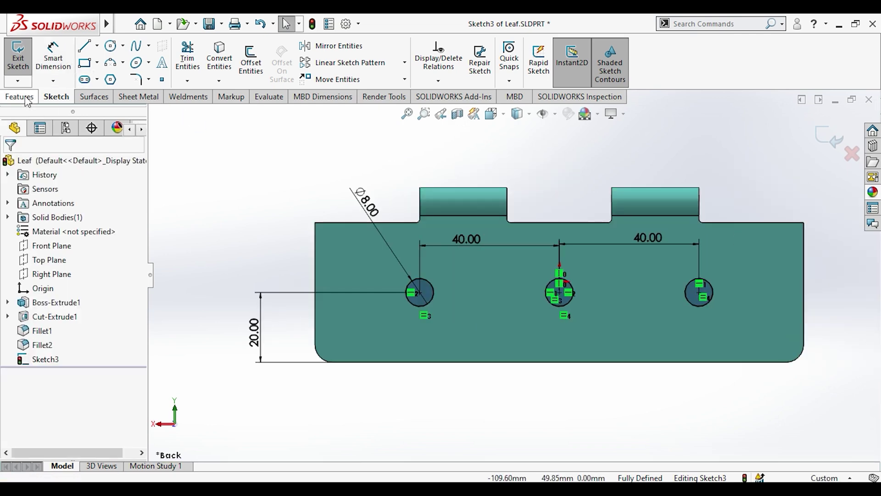
{"action": "left_click", "coordinate": [21, 96]}
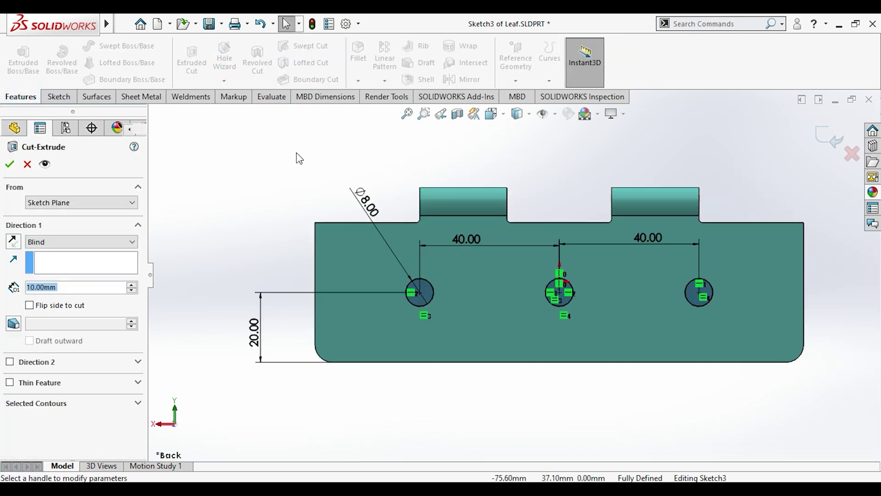
{"action": "left_click", "coordinate": [62, 243]}
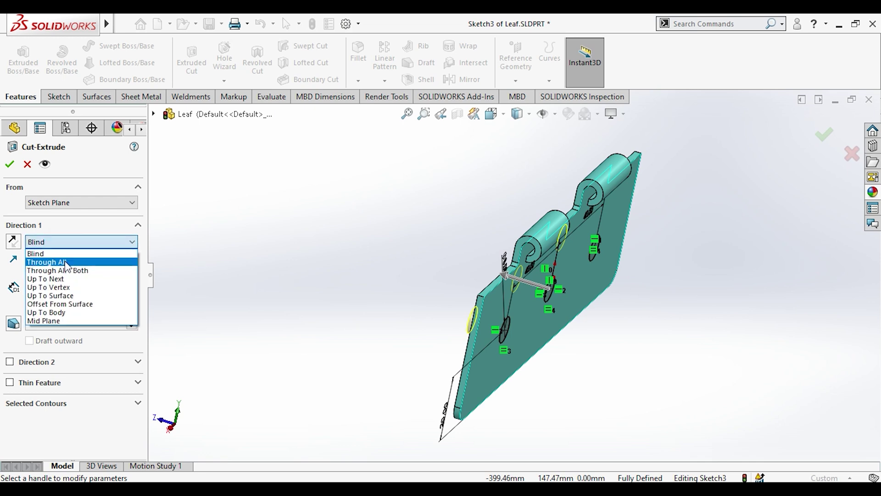
{"action": "left_click", "coordinate": [45, 261]}
{"action": "left_click", "coordinate": [10, 164]}
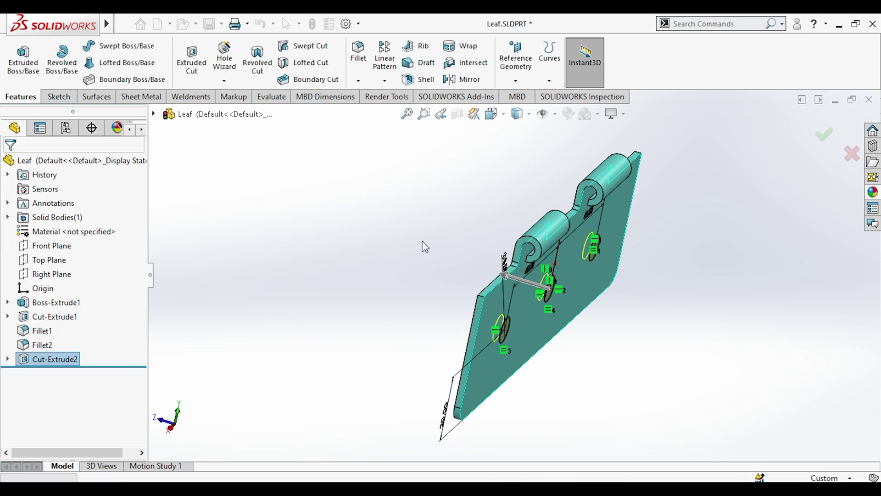
- Orbit and zoom around the leaf to inspect its three through holes
{"action": "middle_click_drag", "start_coordinate": [408, 229], "coordinate": [592, 246]}
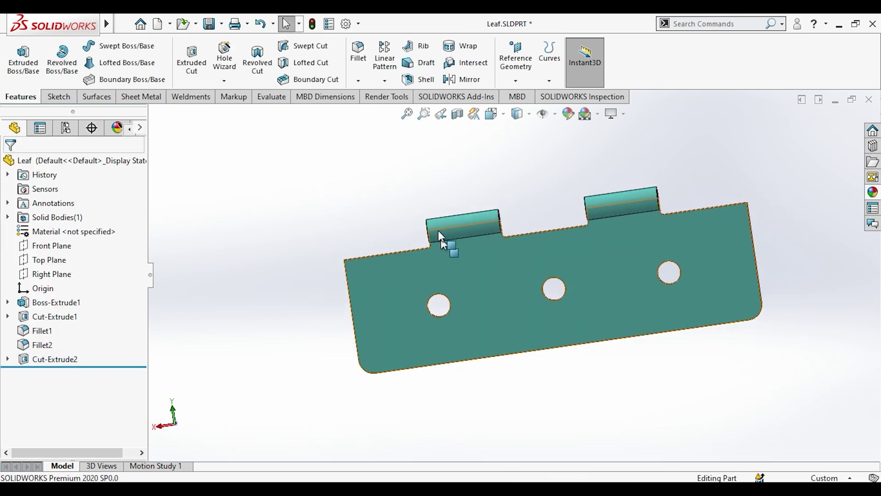
{"action": "scroll", "coordinate": [583, 300], "scroll_direction": "down", "scroll_amount": 1}
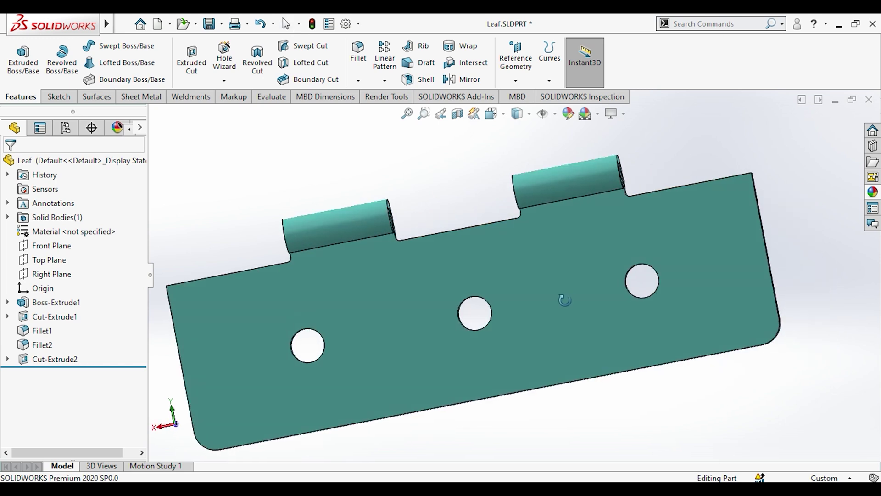
{"action": "scroll", "coordinate": [539, 307], "scroll_direction": "up", "scroll_amount": 2}
{"action": "scroll", "coordinate": [541, 313], "scroll_direction": "down", "scroll_amount": 1}
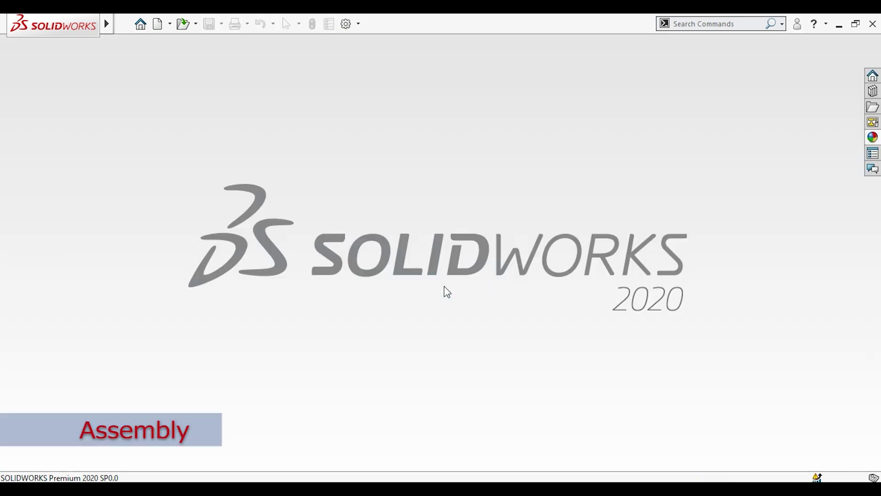
{"action": "key", "text": "ctrl+n"}
- Create a new assembly and place the Pin part at its origin
{"action": "left_click", "coordinate": [356, 172]}
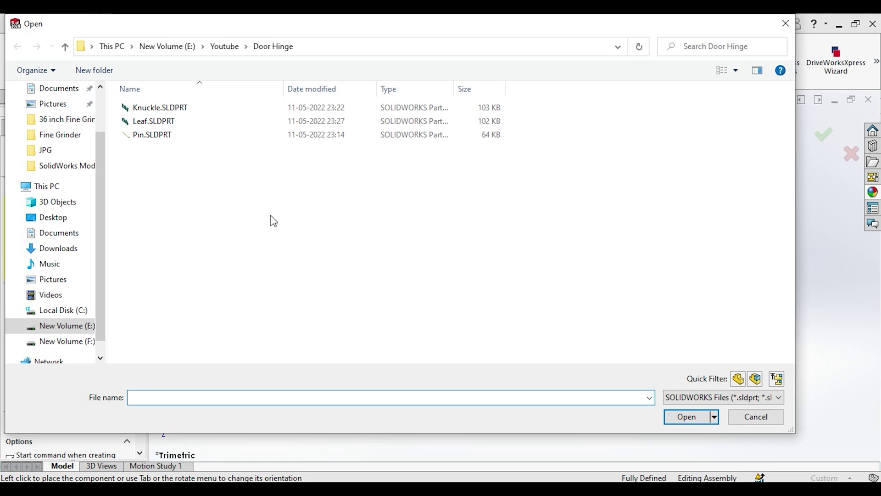
{"action": "right_click", "coordinate": [271, 218]}
{"action": "left_click", "coordinate": [288, 231]}
{"action": "left_click", "coordinate": [420, 232]}
{"action": "left_click", "coordinate": [349, 317]}
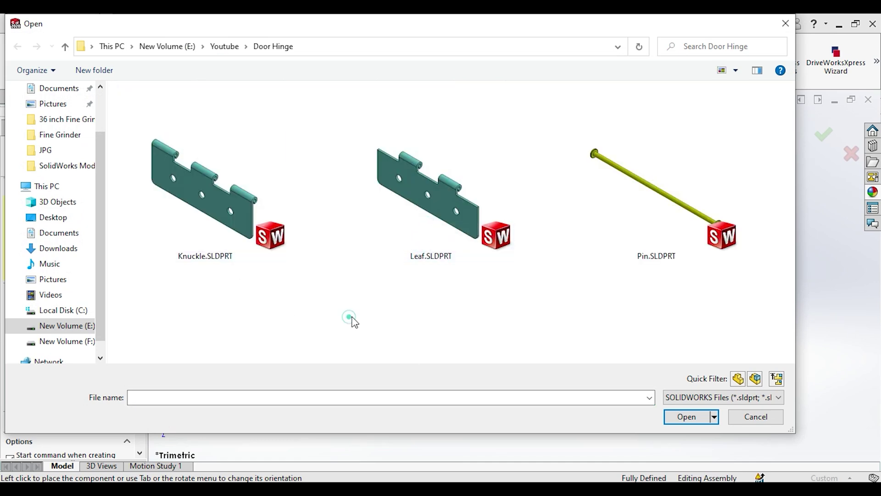
{"action": "left_click", "coordinate": [606, 214]}
{"action": "left_click", "coordinate": [696, 417]}
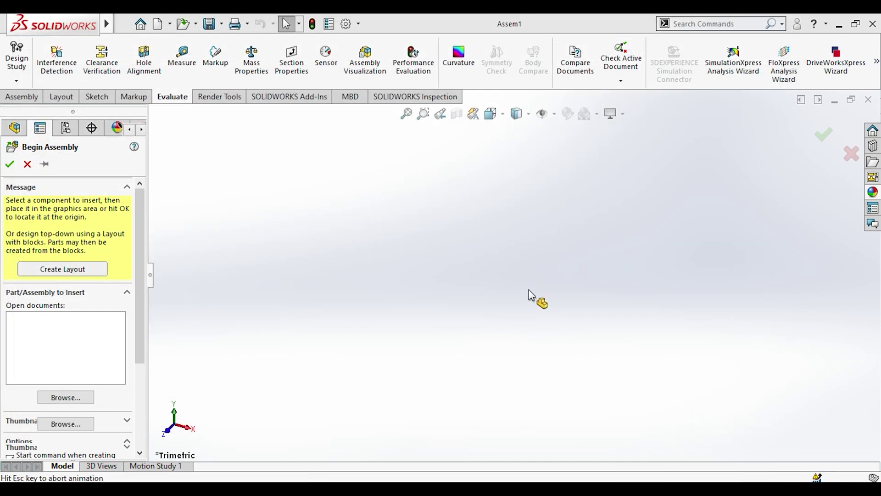
{"action": "left_click", "coordinate": [519, 278]}
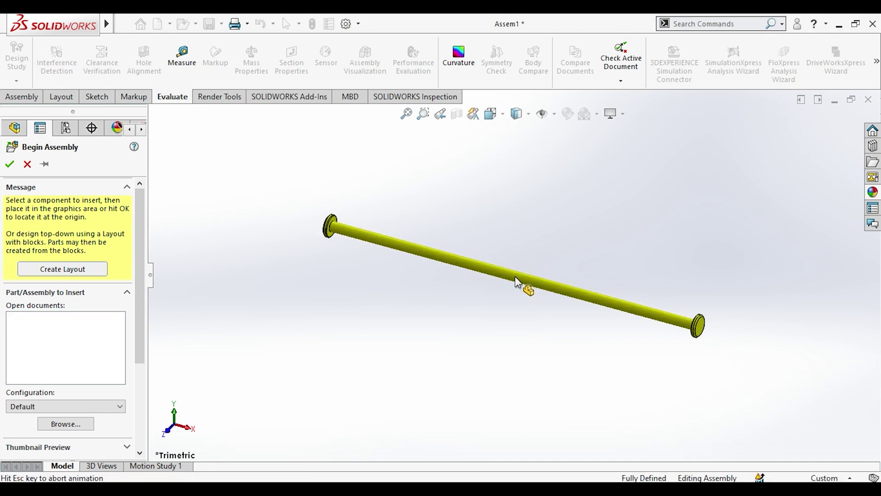
{"action": "left_click", "coordinate": [23, 96]}
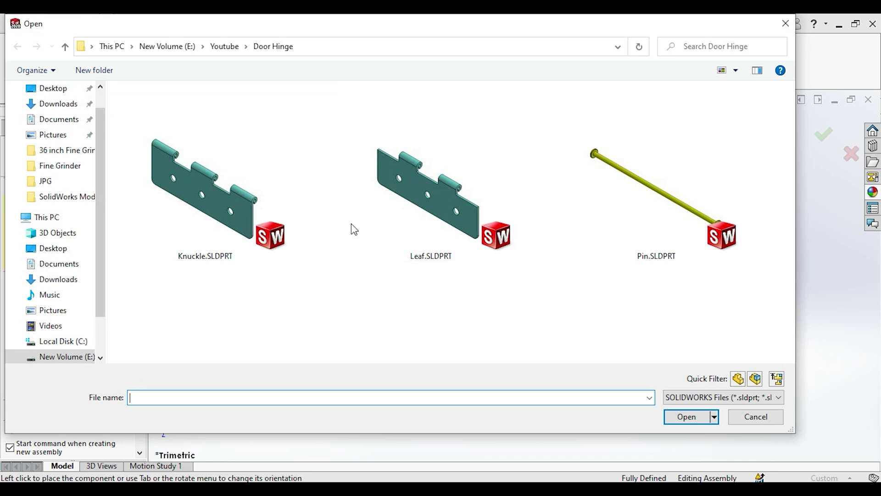
- Insert Leaf.SLDPRT and Knuckle.SLDPRT together and place both beside the fixed Pin
{"action": "left_click", "coordinate": [411, 215]}
{"action": "left_click", "coordinate": [241, 232], "text": "ctrl"}
{"action": "left_click", "coordinate": [672, 416]}
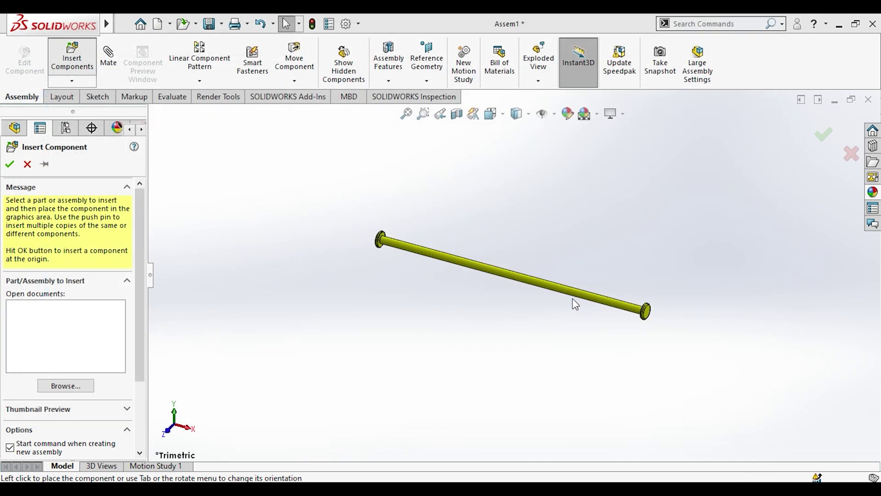
{"action": "left_click", "coordinate": [566, 225]}
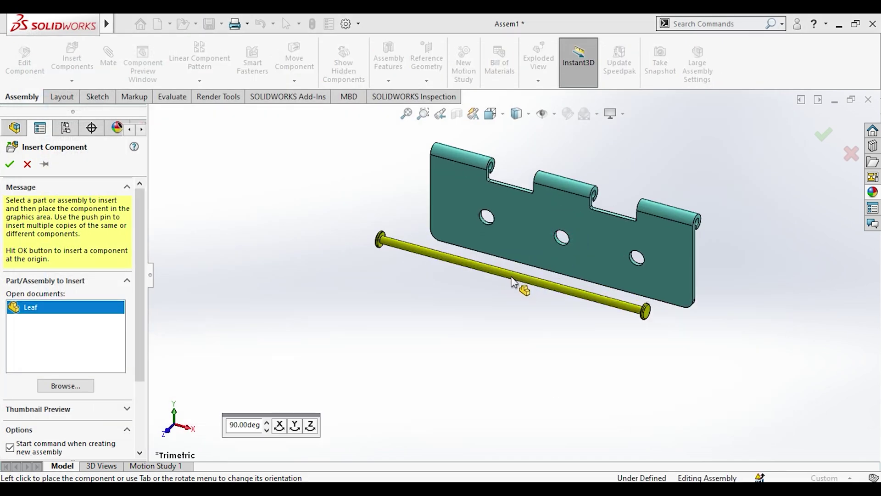
{"action": "left_click", "coordinate": [485, 335]}
{"action": "mouse_move", "coordinate": [501, 286]}
{"action": "middle_mouse_down"}
{"action": "mouse_move", "coordinate": [482, 270]}
{"action": "mouse_move", "coordinate": [501, 254]}
{"action": "middle_mouse_up"}
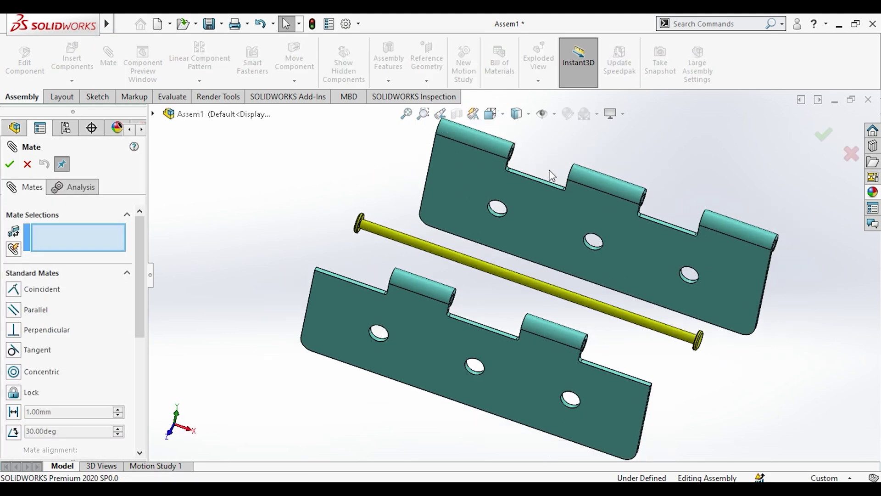
- Mate a Knuckle bore face concentric with the pin's cylindrical face
{"action": "scroll", "coordinate": [531, 180], "scroll_direction": "up", "scroll_amount": 2}
{"action": "scroll", "coordinate": [473, 276], "scroll_direction": "down", "scroll_amount": 6}
{"action": "left_click", "coordinate": [472, 277]}
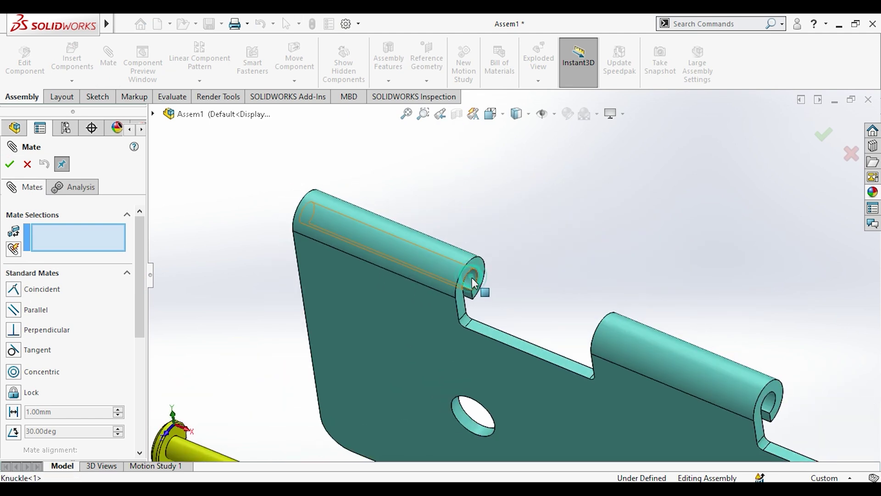
{"action": "scroll", "coordinate": [471, 277], "scroll_direction": "up", "scroll_amount": 5}
{"action": "left_click", "coordinate": [418, 385]}
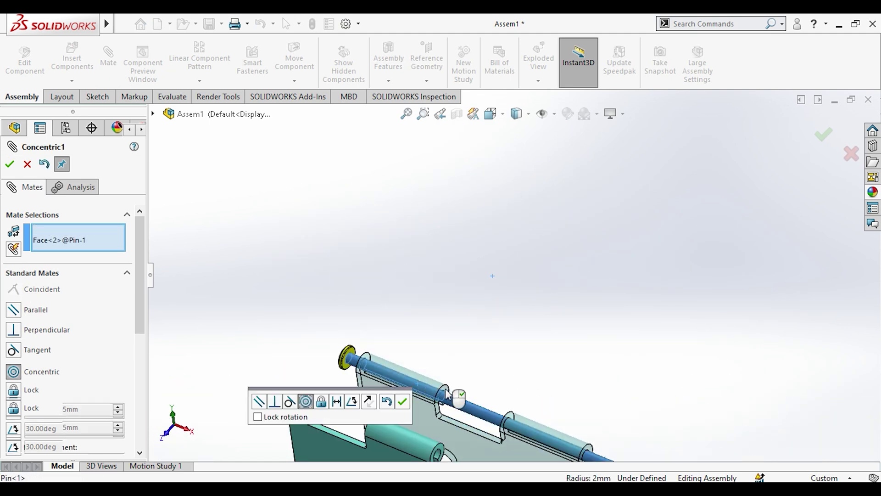
- Drag the Knuckle leaf along and off the pin to test Concentric1, then fit the view
{"action": "scroll", "coordinate": [447, 385], "scroll_direction": "up", "scroll_amount": 5}
{"action": "scroll", "coordinate": [497, 364], "scroll_direction": "down", "scroll_amount": 3}
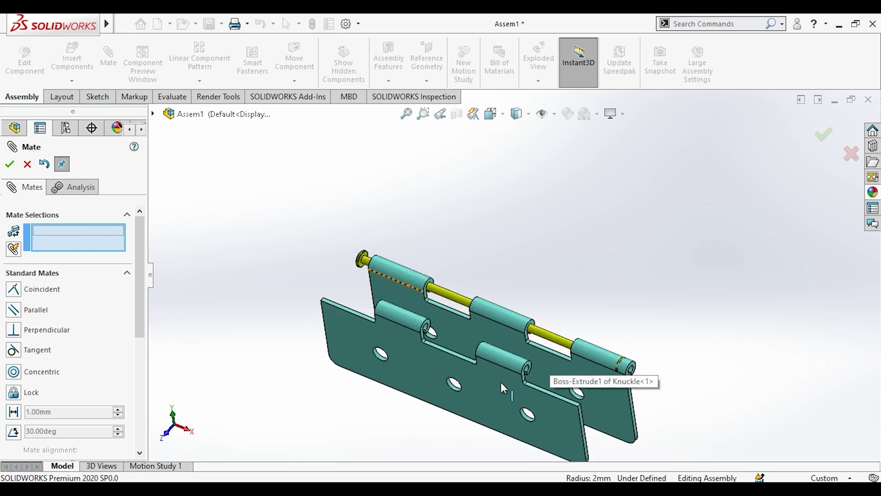
{"action": "mouse_move", "coordinate": [366, 459]}
{"action": "left_mouse_down"}
{"action": "mouse_move", "coordinate": [205, 338]}
{"action": "mouse_move", "coordinate": [596, 230]}
{"action": "mouse_move", "coordinate": [597, 261]}
{"action": "left_mouse_up"}
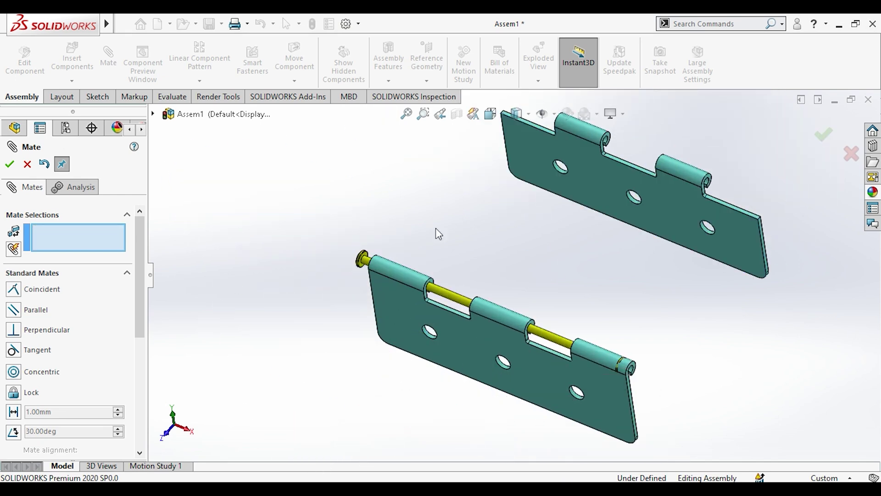
{"action": "scroll", "coordinate": [479, 285], "scroll_direction": "down", "scroll_amount": 3}
{"action": "left_click_drag", "start_coordinate": [606, 377], "coordinate": [582, 375]}
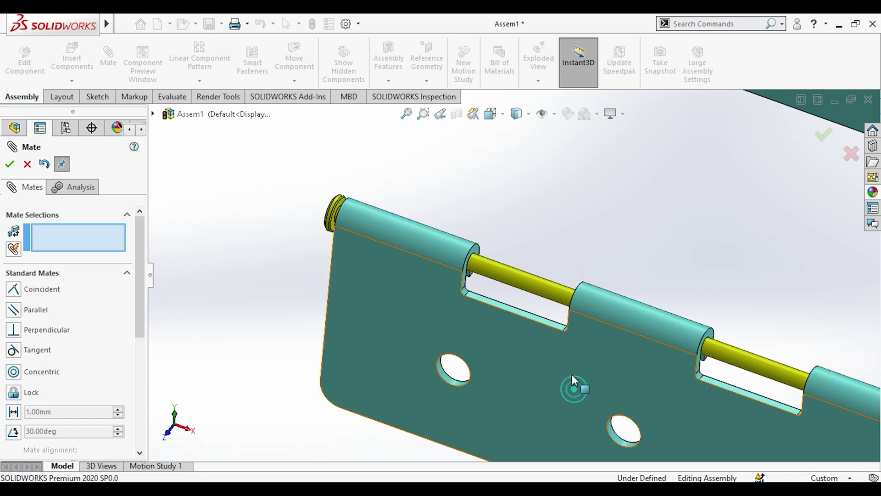
{"action": "scroll", "coordinate": [573, 380], "scroll_direction": "up", "scroll_amount": 2}
{"action": "left_click_drag", "start_coordinate": [600, 346], "coordinate": [354, 147]}
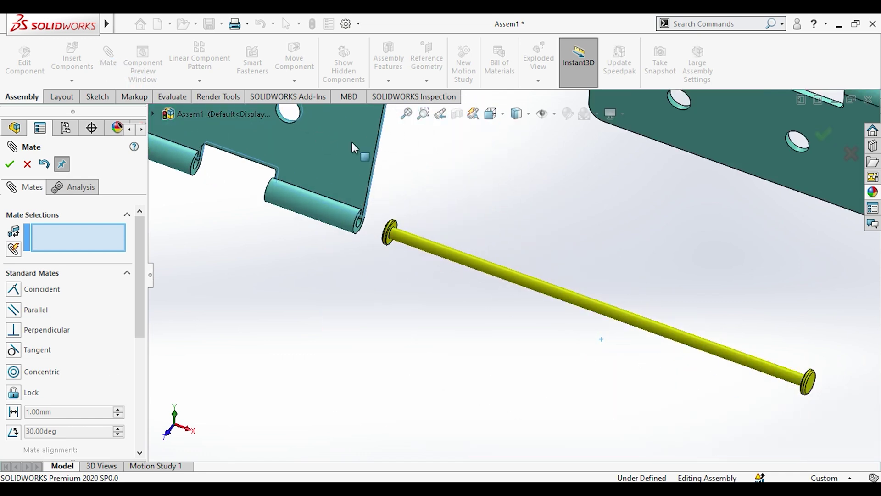
{"action": "key", "text": "f"}
{"action": "left_click_drag", "start_coordinate": [140, 294], "coordinate": [140, 321]}
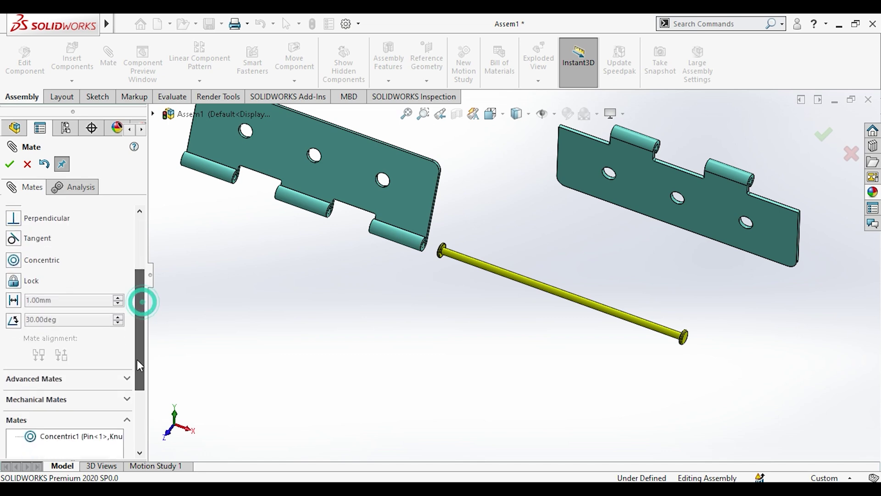
- Start a Width mate using the two Knuckle end faces as width references
{"action": "left_click", "coordinate": [41, 364]}
{"action": "left_click", "coordinate": [18, 347]}
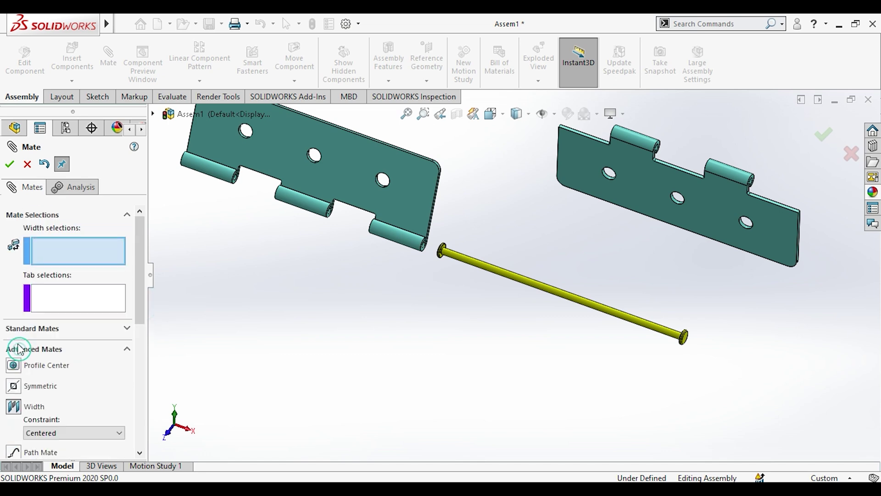
{"action": "scroll", "coordinate": [434, 239], "scroll_direction": "down", "scroll_amount": 5}
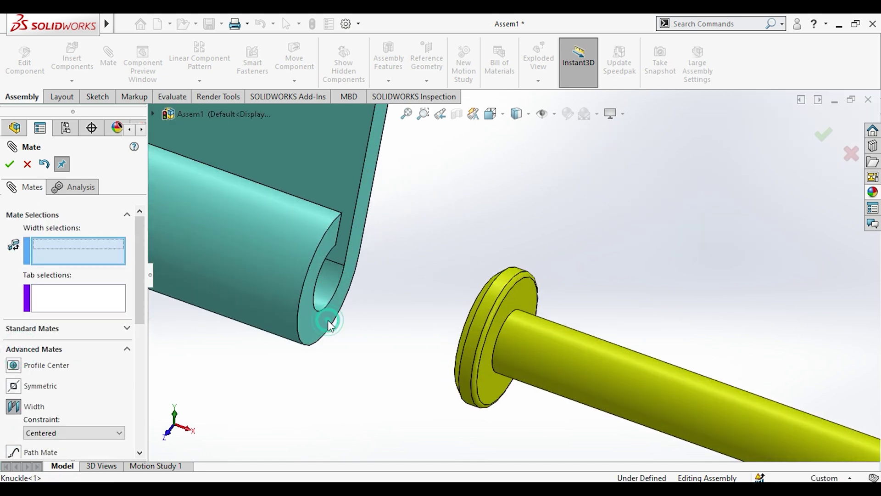
{"action": "left_click", "coordinate": [330, 323]}
{"action": "scroll", "coordinate": [363, 276], "scroll_direction": "up", "scroll_amount": 3}
{"action": "scroll", "coordinate": [340, 261], "scroll_direction": "up", "scroll_amount": 3}
{"action": "scroll", "coordinate": [459, 276], "scroll_direction": "down", "scroll_amount": 2}
{"action": "scroll", "coordinate": [468, 295], "scroll_direction": "down", "scroll_amount": 3}
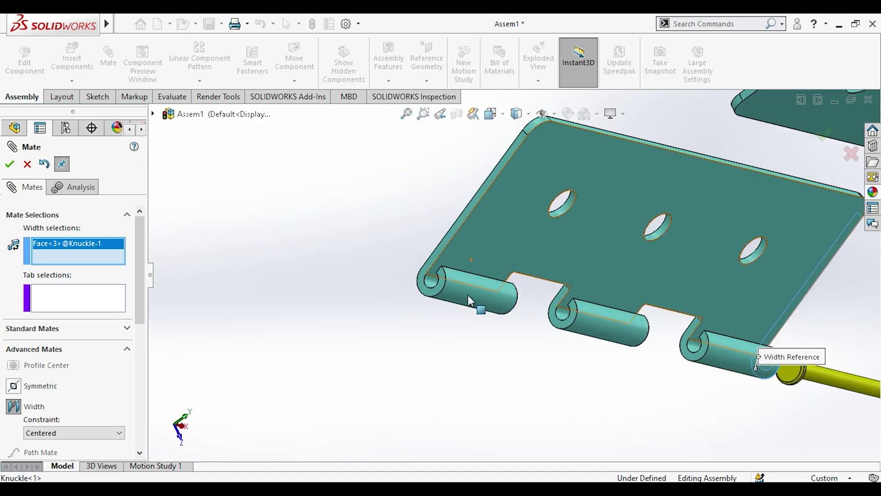
{"action": "scroll", "coordinate": [468, 299], "scroll_direction": "down", "scroll_amount": 3}
{"action": "left_click", "coordinate": [409, 304]}
{"action": "scroll", "coordinate": [615, 315], "scroll_direction": "up", "scroll_amount": 3}
{"action": "scroll", "coordinate": [620, 305], "scroll_direction": "up", "scroll_amount": 3}
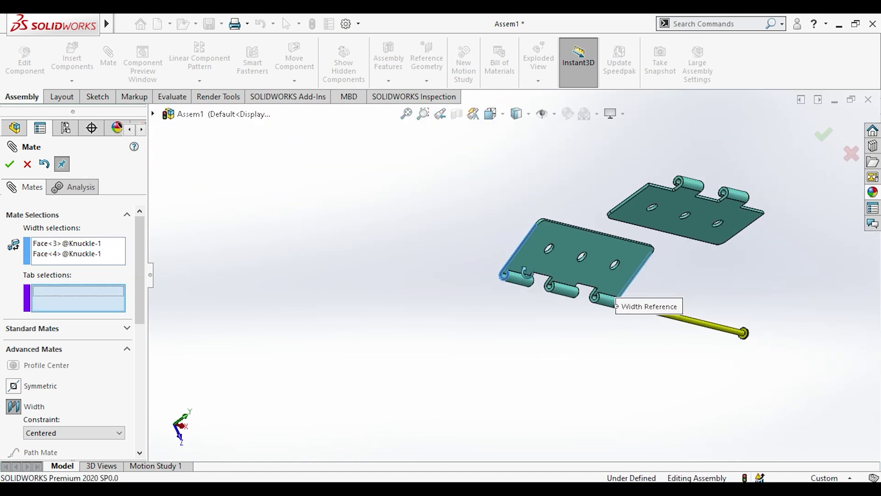
{"action": "scroll", "coordinate": [592, 297], "scroll_direction": "down", "scroll_amount": 6}
- Pick the pin face and the pin head face as the Width mate's tab references
{"action": "mouse_move", "coordinate": [591, 296]}
{"action": "middle_mouse_down"}
{"action": "mouse_move", "coordinate": [468, 317]}
{"action": "mouse_move", "coordinate": [685, 296]}
{"action": "middle_mouse_up"}
{"action": "scroll", "coordinate": [423, 303], "scroll_direction": "down", "scroll_amount": 2}
{"action": "left_click", "coordinate": [423, 303]}
{"action": "scroll", "coordinate": [734, 255], "scroll_direction": "down", "scroll_amount": 3}
{"action": "scroll", "coordinate": [737, 264], "scroll_direction": "up", "scroll_amount": 3}
{"action": "scroll", "coordinate": [584, 295], "scroll_direction": "down", "scroll_amount": 2}
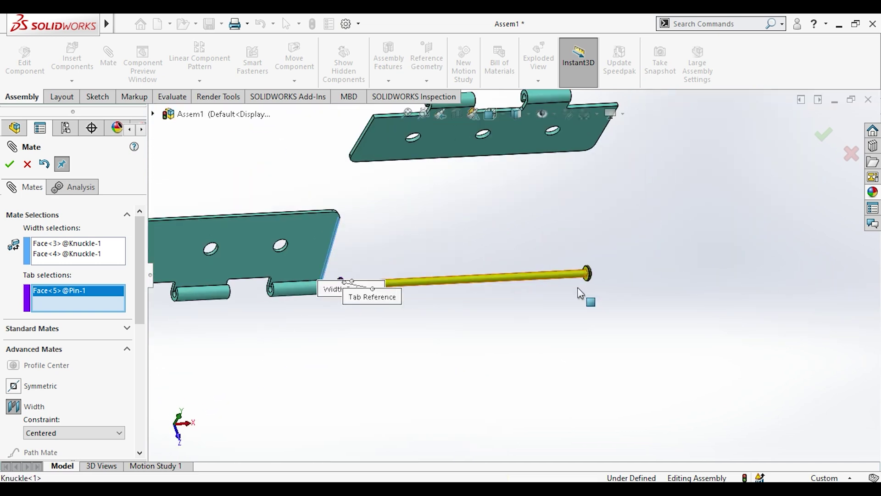
{"action": "middle_click_drag", "start_coordinate": [584, 295], "coordinate": [596, 225]}
{"action": "scroll", "coordinate": [597, 225], "scroll_direction": "down", "scroll_amount": 5}
{"action": "left_click", "coordinate": [584, 214]}
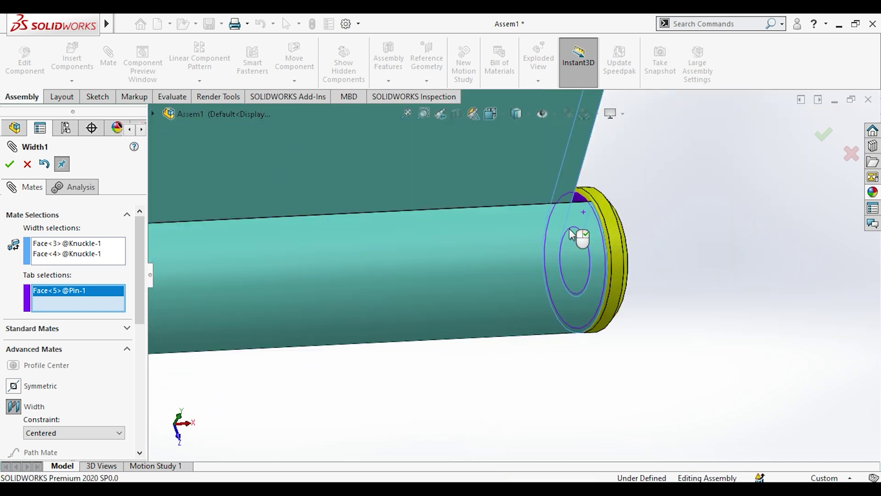
{"action": "scroll", "coordinate": [577, 235], "scroll_direction": "up", "scroll_amount": 3}
- Accept the pin-centring Width mate and swing the lower leaf about the pin to check it
{"action": "left_click", "coordinate": [10, 164]}
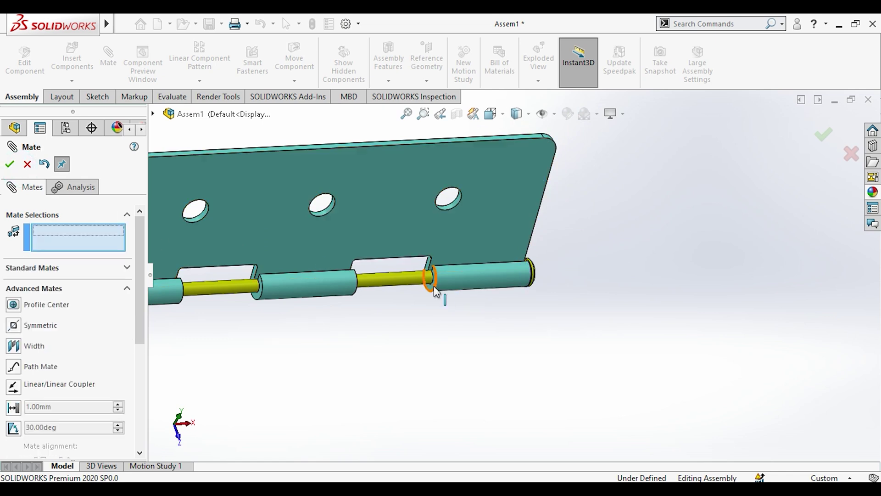
{"action": "middle_click_drag", "start_coordinate": [436, 296], "coordinate": [444, 216]}
{"action": "left_click_drag", "start_coordinate": [439, 206], "coordinate": [354, 240]}
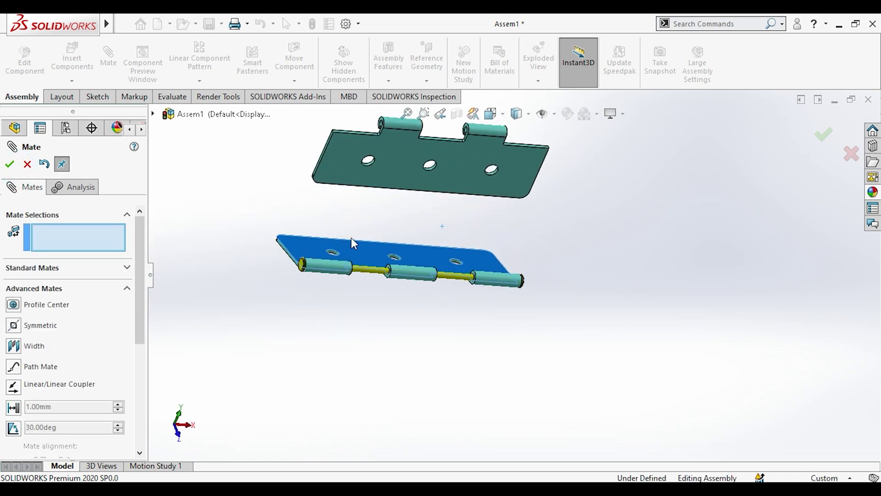
{"action": "scroll", "coordinate": [352, 239], "scroll_direction": "down", "scroll_amount": 5}
{"action": "scroll", "coordinate": [615, 197], "scroll_direction": "up", "scroll_amount": 5}
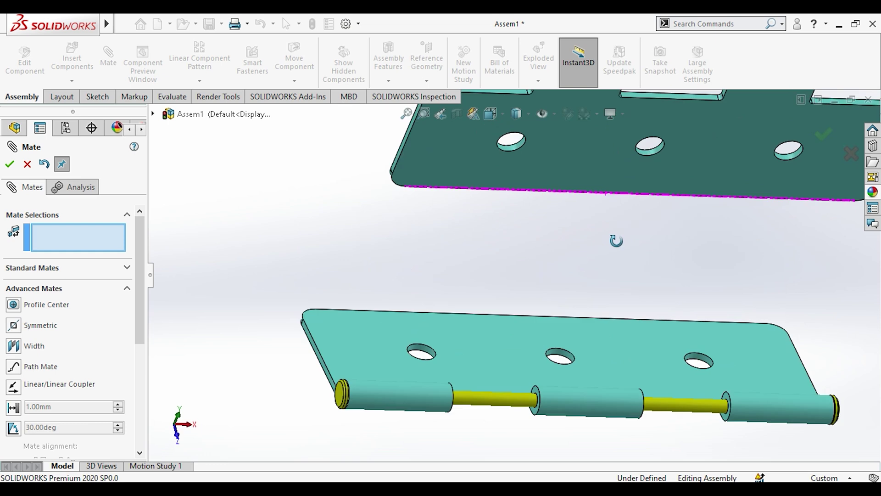
{"action": "middle_click_drag", "start_coordinate": [615, 197], "coordinate": [552, 195]}
{"action": "scroll", "coordinate": [553, 194], "scroll_direction": "down", "scroll_amount": 5}
{"action": "scroll", "coordinate": [575, 274], "scroll_direction": "down", "scroll_amount": 3}
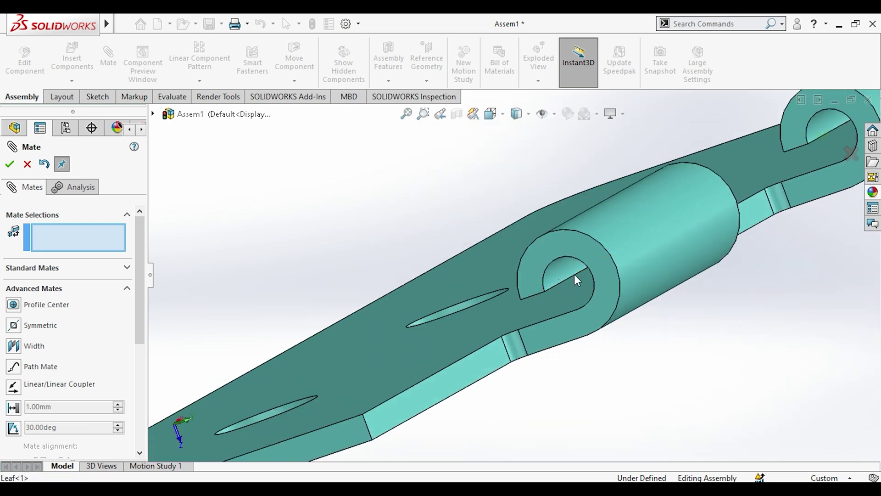
{"action": "scroll", "coordinate": [562, 285], "scroll_direction": "up", "scroll_amount": 5}
{"action": "scroll", "coordinate": [568, 330], "scroll_direction": "up", "scroll_amount": 3}
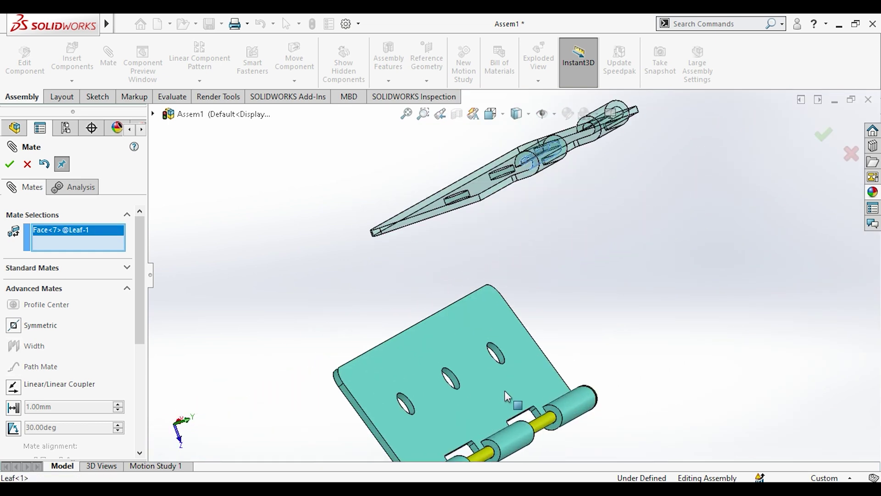
- Rotate the Leaf part to face the Knuckle leaf and start a new mate on a Leaf face
{"action": "left_click", "coordinate": [28, 164]}
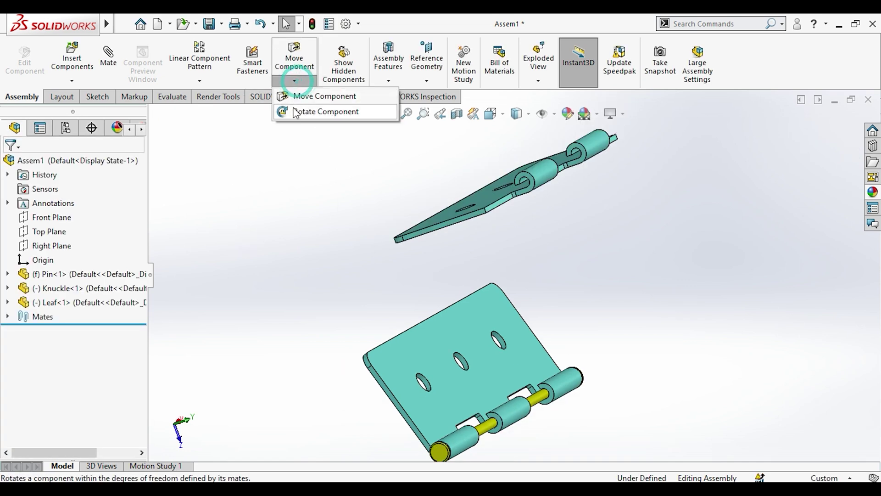
{"action": "middle_click_drag", "start_coordinate": [594, 236], "coordinate": [561, 221]}
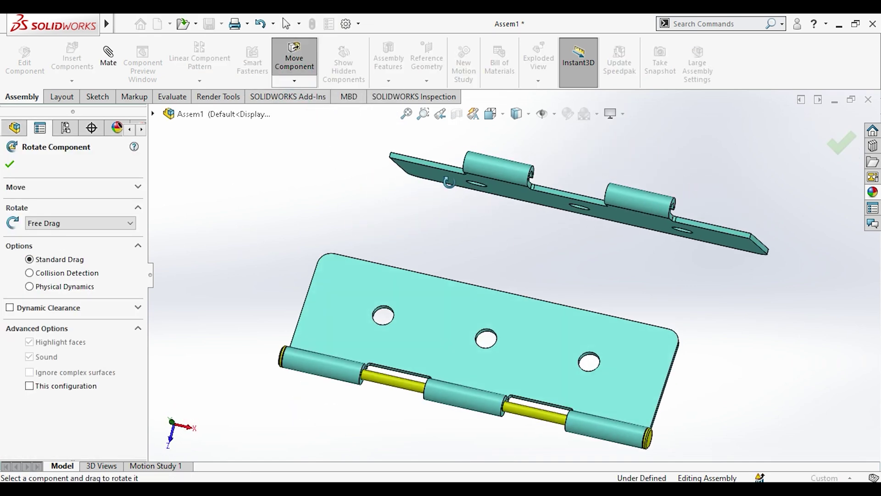
{"action": "left_click_drag", "start_coordinate": [561, 221], "coordinate": [684, 215]}
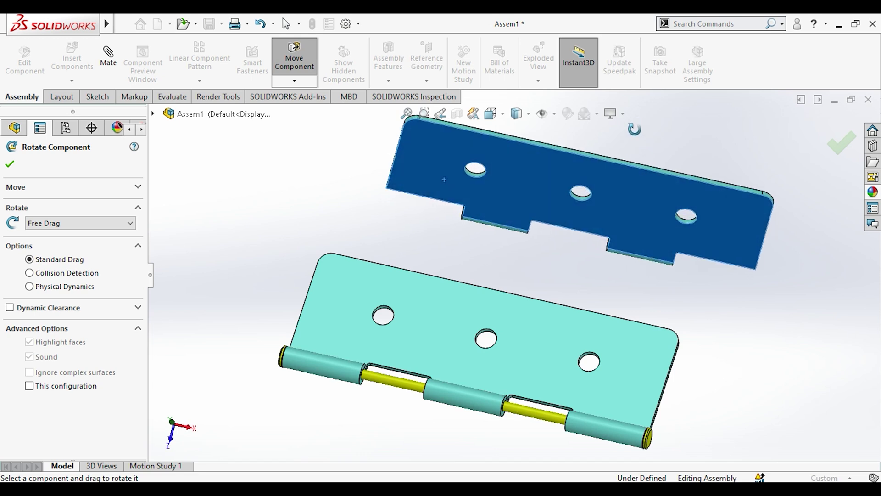
{"action": "left_click", "coordinate": [9, 163]}
{"action": "left_click", "coordinate": [186, 201]}
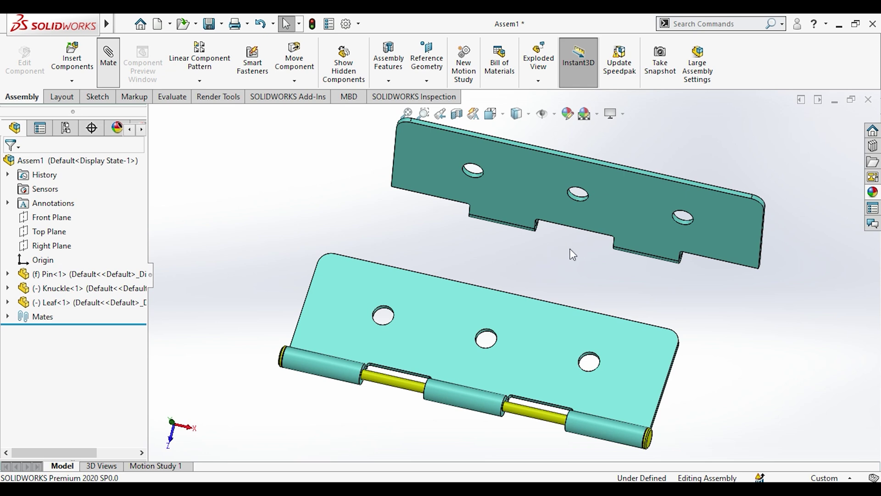
{"action": "middle_click_drag", "start_coordinate": [571, 254], "coordinate": [540, 278]}
{"action": "scroll", "coordinate": [540, 278], "scroll_direction": "down", "scroll_amount": 5}
- Mate the Leaf's knuckle face concentric with the pin face as Concentric2
{"action": "left_click", "coordinate": [492, 288]}
{"action": "scroll", "coordinate": [492, 288], "scroll_direction": "up", "scroll_amount": 5}
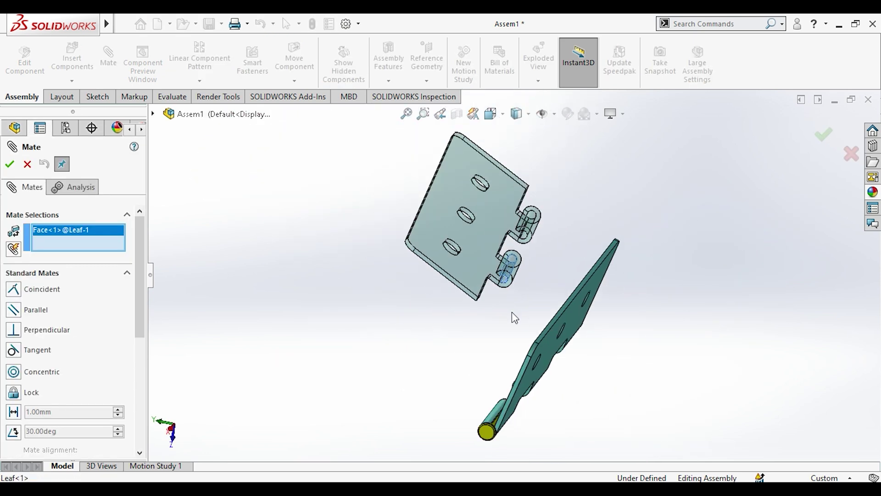
{"action": "middle_click_drag", "start_coordinate": [512, 312], "coordinate": [537, 356]}
{"action": "left_click", "coordinate": [499, 376]}
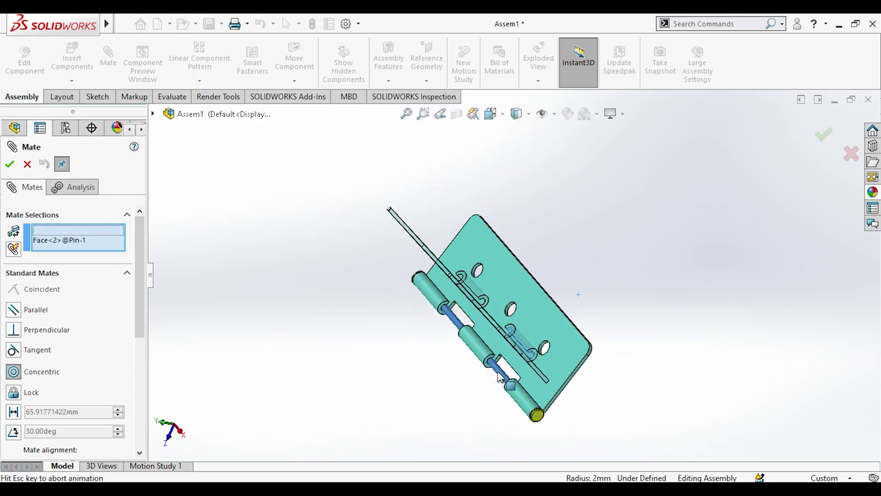
{"action": "left_click", "coordinate": [659, 393]}
{"action": "middle_click_drag", "start_coordinate": [486, 371], "coordinate": [690, 396]}
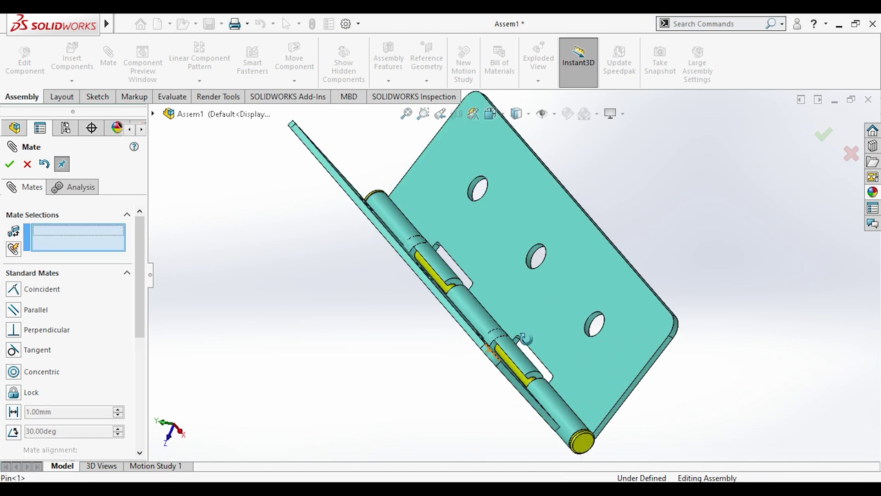
{"action": "scroll", "coordinate": [610, 332], "scroll_direction": "up", "scroll_amount": 3}
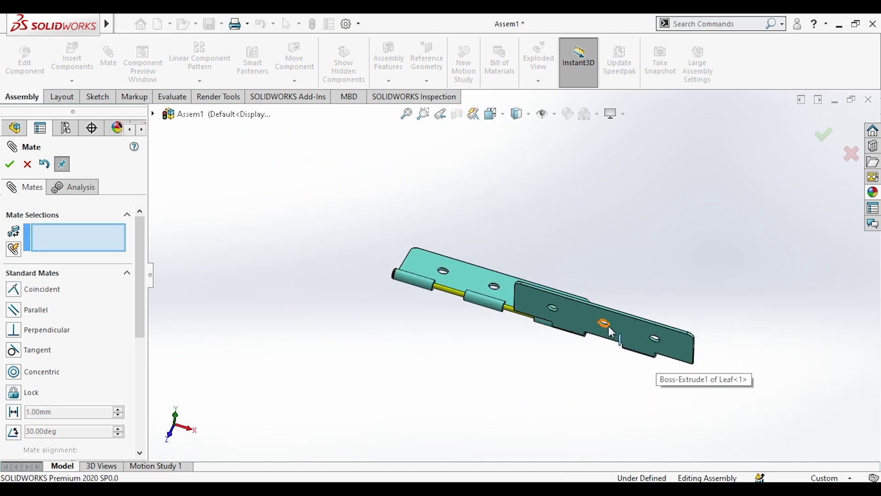
{"action": "left_click_drag", "start_coordinate": [143, 327], "coordinate": [132, 383]}
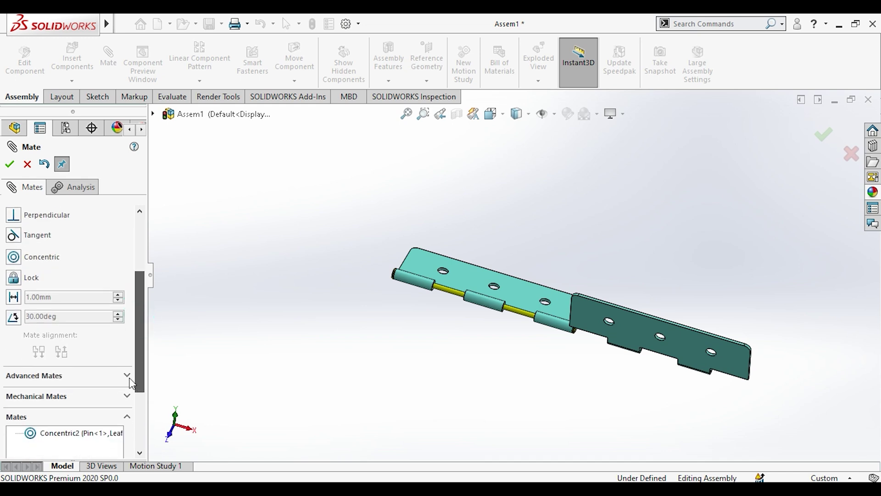
{"action": "left_click", "coordinate": [46, 375]}
- Start a Width mate and pick the Leaf plate's side face as a width reference
{"action": "left_click", "coordinate": [13, 229]}
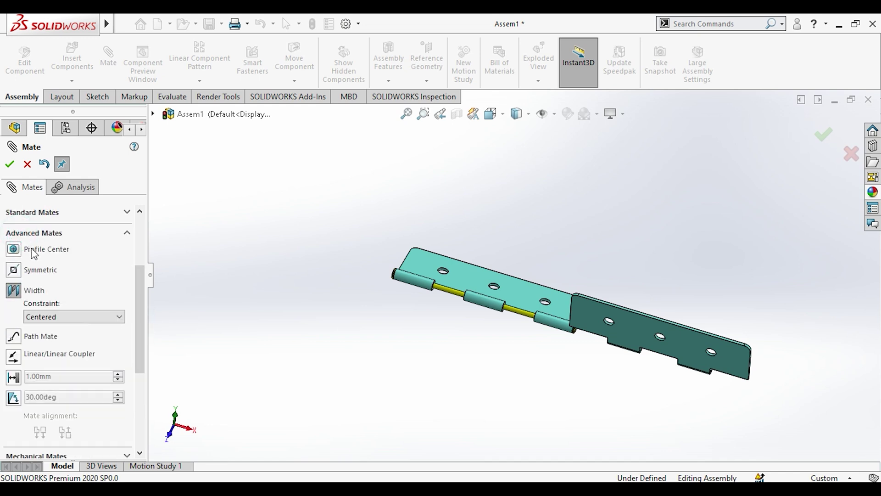
{"action": "scroll", "coordinate": [558, 321], "scroll_direction": "down", "scroll_amount": 2}
{"action": "scroll", "coordinate": [559, 321], "scroll_direction": "down", "scroll_amount": 4}
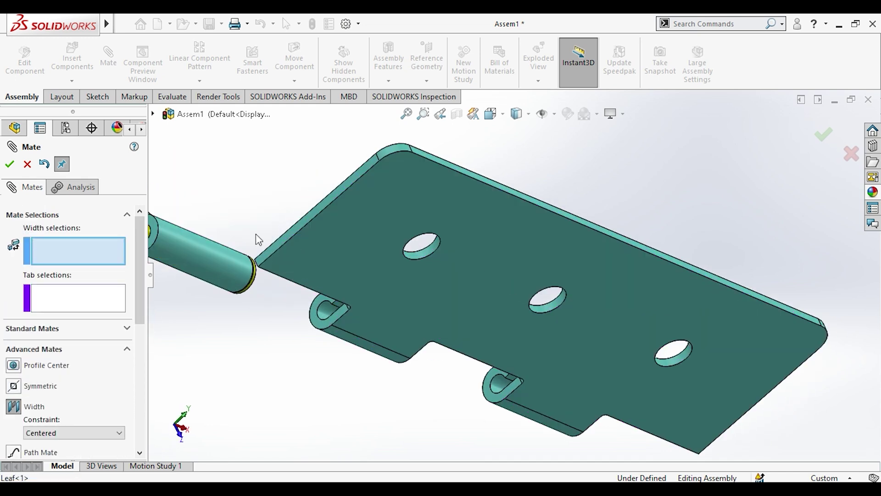
{"action": "scroll", "coordinate": [255, 234], "scroll_direction": "down", "scroll_amount": 3}
{"action": "scroll", "coordinate": [464, 256], "scroll_direction": "up", "scroll_amount": 5}
{"action": "scroll", "coordinate": [465, 264], "scroll_direction": "down", "scroll_amount": 2}
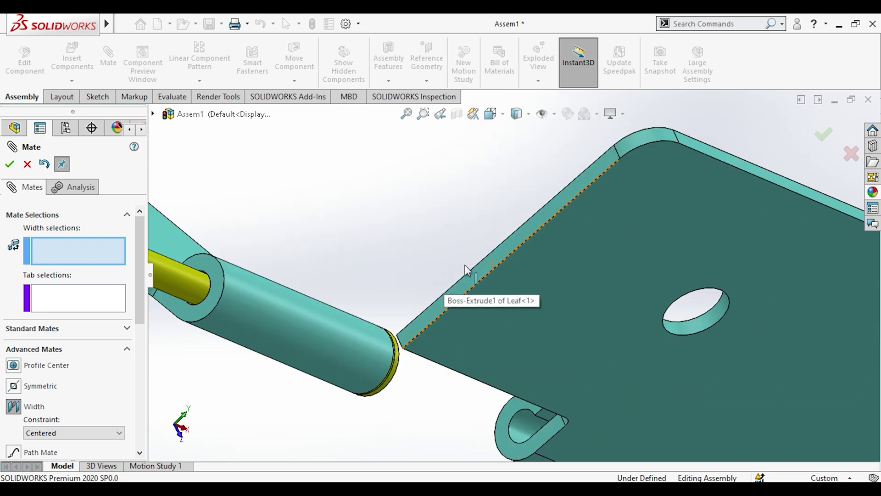
{"action": "scroll", "coordinate": [459, 294], "scroll_direction": "down", "scroll_amount": 2}
{"action": "scroll", "coordinate": [459, 296], "scroll_direction": "down", "scroll_amount": 1}
{"action": "left_click", "coordinate": [459, 315]}
{"action": "scroll", "coordinate": [459, 315], "scroll_direction": "up", "scroll_amount": 2}
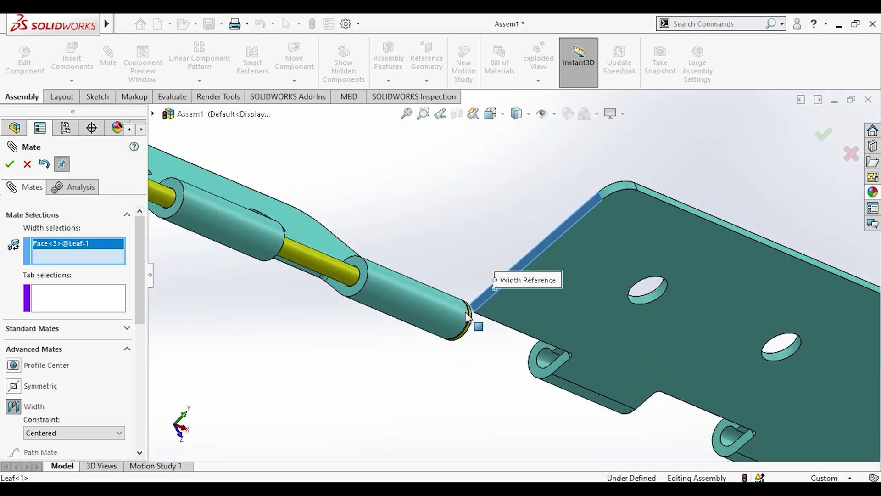
{"action": "scroll", "coordinate": [433, 232], "scroll_direction": "up", "scroll_amount": 2}
{"action": "scroll", "coordinate": [433, 232], "scroll_direction": "down", "scroll_amount": 3}
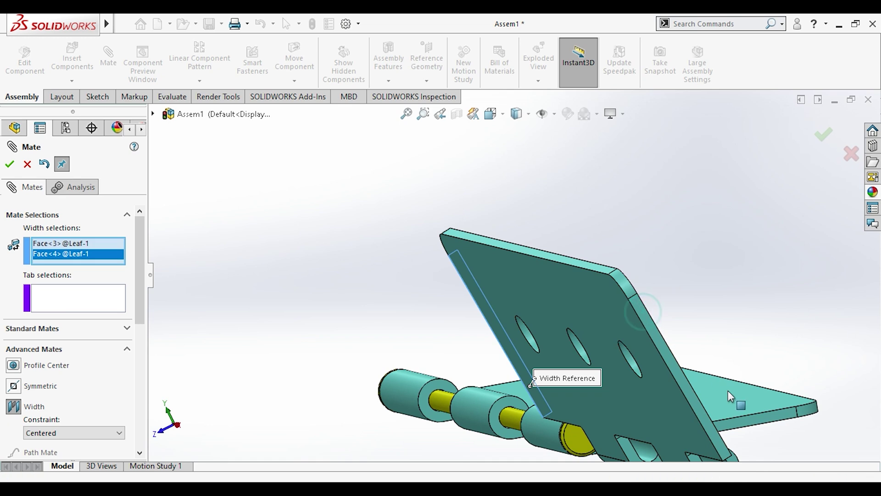
{"action": "scroll", "coordinate": [731, 396], "scroll_direction": "down", "scroll_amount": 3}
- Pick two Knuckle end faces as tab references and accept the Width2 mate
{"action": "left_click", "coordinate": [709, 391]}
{"action": "scroll", "coordinate": [486, 317], "scroll_direction": "up", "scroll_amount": 3}
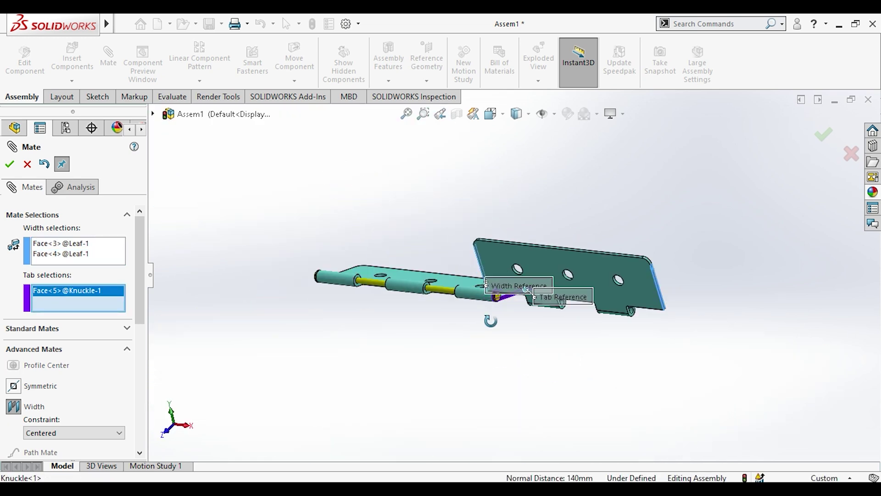
{"action": "scroll", "coordinate": [467, 308], "scroll_direction": "down", "scroll_amount": 2}
{"action": "scroll", "coordinate": [388, 321], "scroll_direction": "down", "scroll_amount": 2}
{"action": "left_click", "coordinate": [358, 326]}
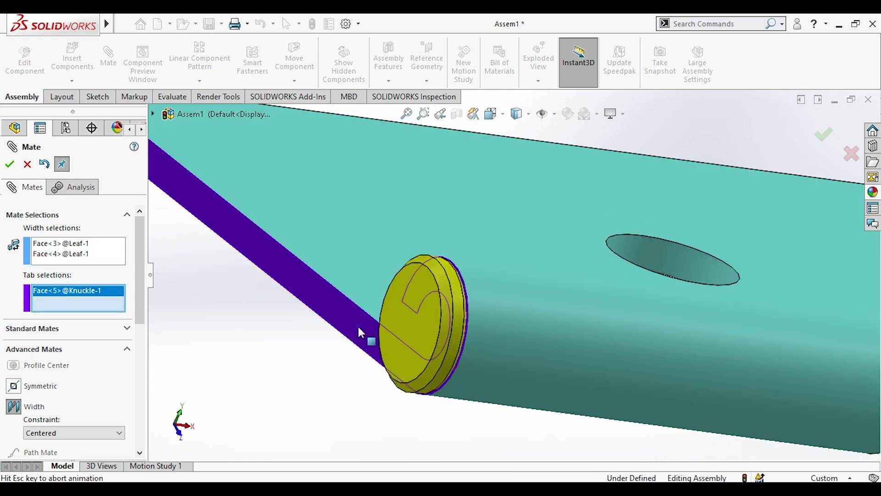
{"action": "scroll", "coordinate": [379, 336], "scroll_direction": "up", "scroll_amount": 2}
{"action": "scroll", "coordinate": [423, 335], "scroll_direction": "up", "scroll_amount": 2}
{"action": "middle_click_drag", "start_coordinate": [423, 334], "coordinate": [368, 312]}
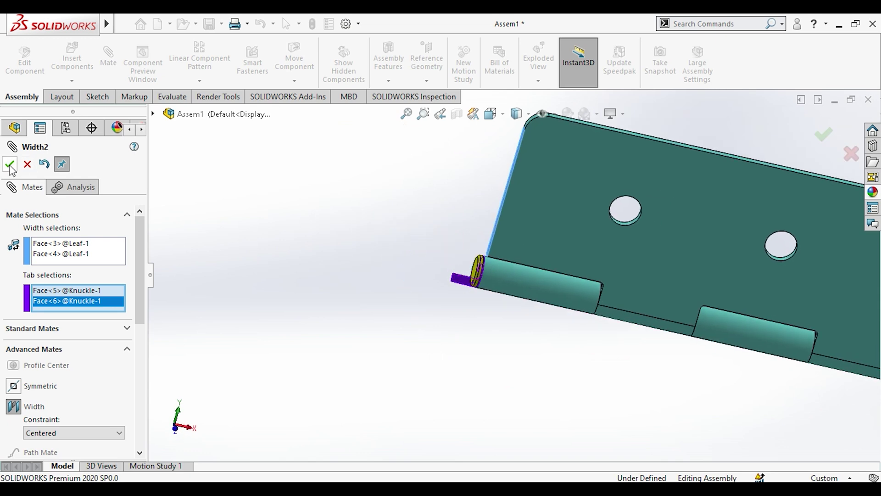
{"action": "left_click", "coordinate": [11, 170]}
{"action": "scroll", "coordinate": [516, 249], "scroll_direction": "up", "scroll_amount": 3}
{"action": "middle_click_drag", "start_coordinate": [365, 281], "coordinate": [599, 304]}
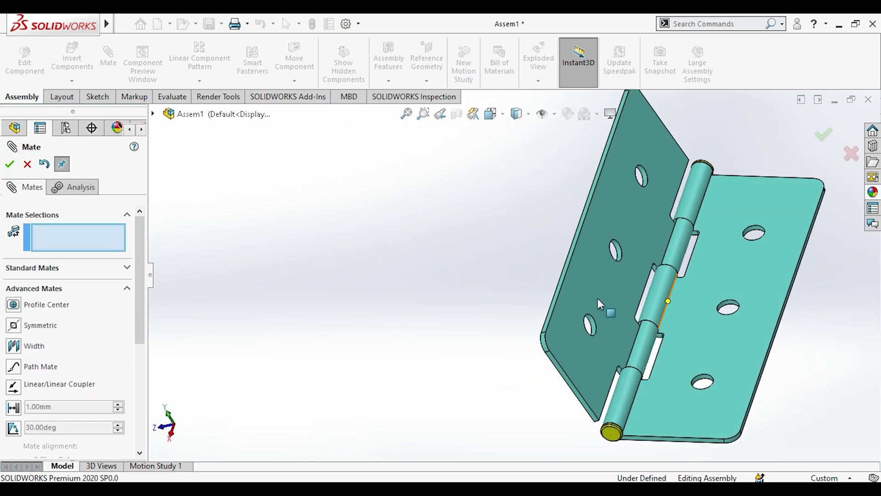
- Close the Mate manager and swing each hinge leaf about the pin
{"action": "key", "text": "Escape"}
{"action": "scroll", "coordinate": [624, 250], "scroll_direction": "up", "scroll_amount": 2}
{"action": "scroll", "coordinate": [491, 256], "scroll_direction": "down", "scroll_amount": 3}
{"action": "left_click_drag", "start_coordinate": [532, 275], "coordinate": [644, 333]}
{"action": "scroll", "coordinate": [644, 332], "scroll_direction": "up", "scroll_amount": 3}
{"action": "mouse_move", "coordinate": [412, 274]}
{"action": "left_mouse_down"}
{"action": "mouse_move", "coordinate": [531, 295]}
{"action": "mouse_move", "coordinate": [514, 296]}
{"action": "mouse_move", "coordinate": [531, 277]}
{"action": "mouse_move", "coordinate": [577, 309]}
{"action": "left_mouse_up"}
{"action": "key", "text": "Escape"}
{"action": "scroll", "coordinate": [532, 295], "scroll_direction": "up", "scroll_amount": 2}
{"action": "left_click", "coordinate": [540, 311]}
{"action": "left_click_drag", "start_coordinate": [486, 287], "coordinate": [529, 309]}
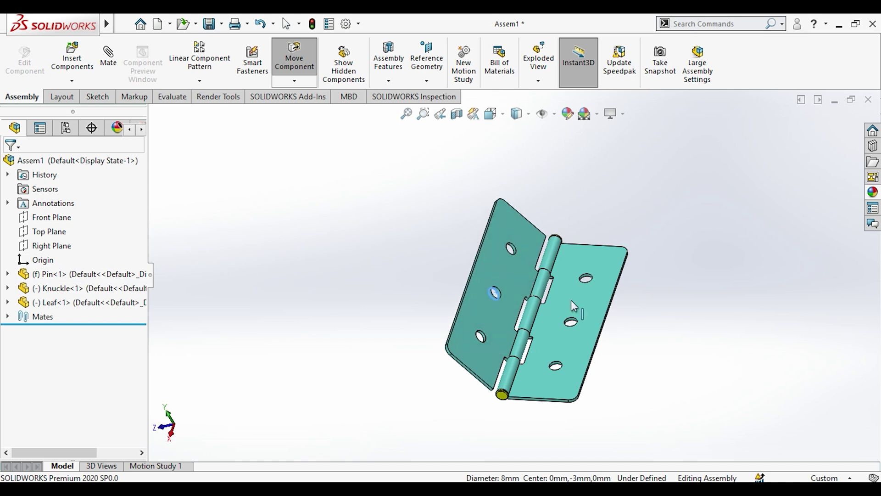
{"action": "key", "text": "Escape"}
{"action": "scroll", "coordinate": [511, 360], "scroll_direction": "down", "scroll_amount": 2}
- Orbit to a near-front view and swing the Knuckle leaf open until it lies flat
{"action": "mouse_move", "coordinate": [512, 360]}
{"action": "middle_mouse_down"}
{"action": "mouse_move", "coordinate": [472, 327]}
{"action": "mouse_move", "coordinate": [643, 241]}
{"action": "middle_mouse_up"}
{"action": "scroll", "coordinate": [502, 238], "scroll_direction": "down", "scroll_amount": 3}
{"action": "scroll", "coordinate": [503, 237], "scroll_direction": "up", "scroll_amount": 3}
{"action": "mouse_move", "coordinate": [503, 238]}
{"action": "middle_mouse_down"}
{"action": "mouse_move", "coordinate": [451, 354]}
{"action": "mouse_move", "coordinate": [464, 367]}
{"action": "mouse_move", "coordinate": [461, 382]}
{"action": "mouse_move", "coordinate": [541, 298]}
{"action": "middle_mouse_up"}
{"action": "scroll", "coordinate": [464, 367], "scroll_direction": "down", "scroll_amount": 2}
{"action": "mouse_move", "coordinate": [473, 265]}
{"action": "middle_mouse_down"}
{"action": "mouse_move", "coordinate": [751, 337]}
{"action": "mouse_move", "coordinate": [781, 357]}
{"action": "middle_mouse_up"}
{"action": "mouse_move", "coordinate": [716, 325]}
{"action": "middle_mouse_down"}
{"action": "mouse_move", "coordinate": [503, 266]}
{"action": "mouse_move", "coordinate": [517, 281]}
{"action": "mouse_move", "coordinate": [515, 233]}
{"action": "mouse_move", "coordinate": [537, 285]}
{"action": "middle_mouse_up"}
{"action": "left_click", "coordinate": [519, 268]}
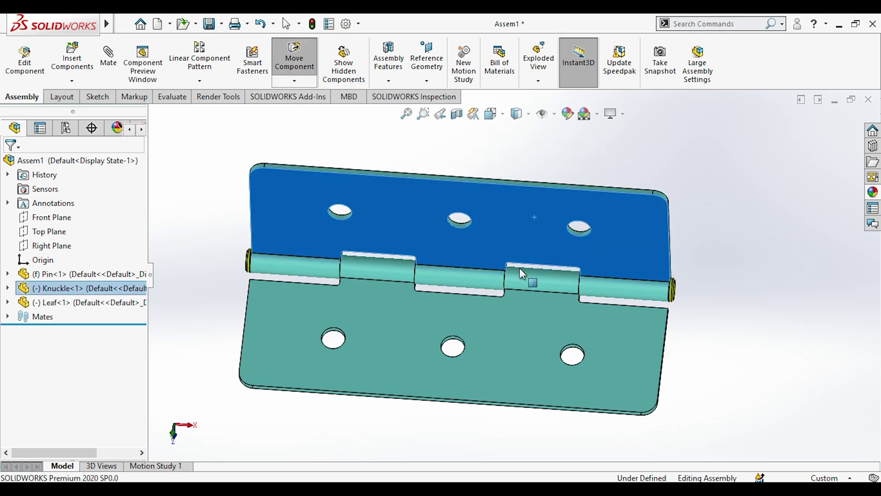
{"action": "mouse_move", "coordinate": [531, 319]}
{"action": "left_mouse_down"}
{"action": "mouse_move", "coordinate": [526, 287]}
{"action": "mouse_move", "coordinate": [702, 360]}
{"action": "left_mouse_up"}
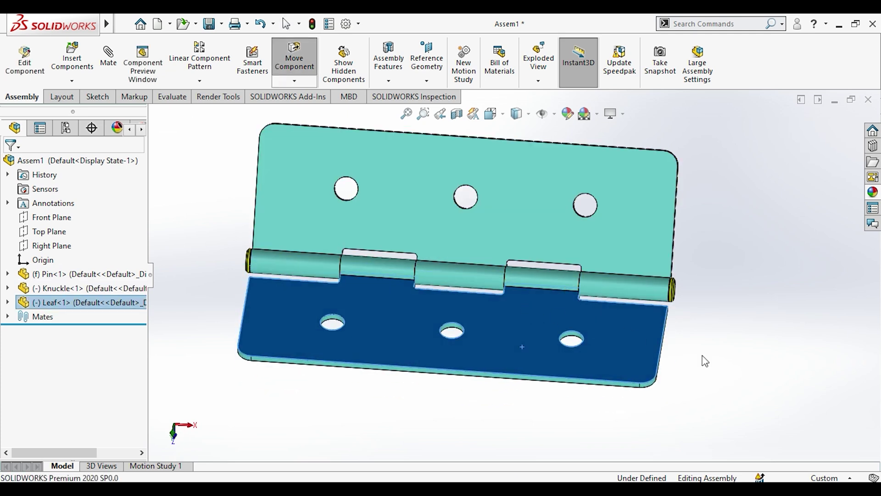